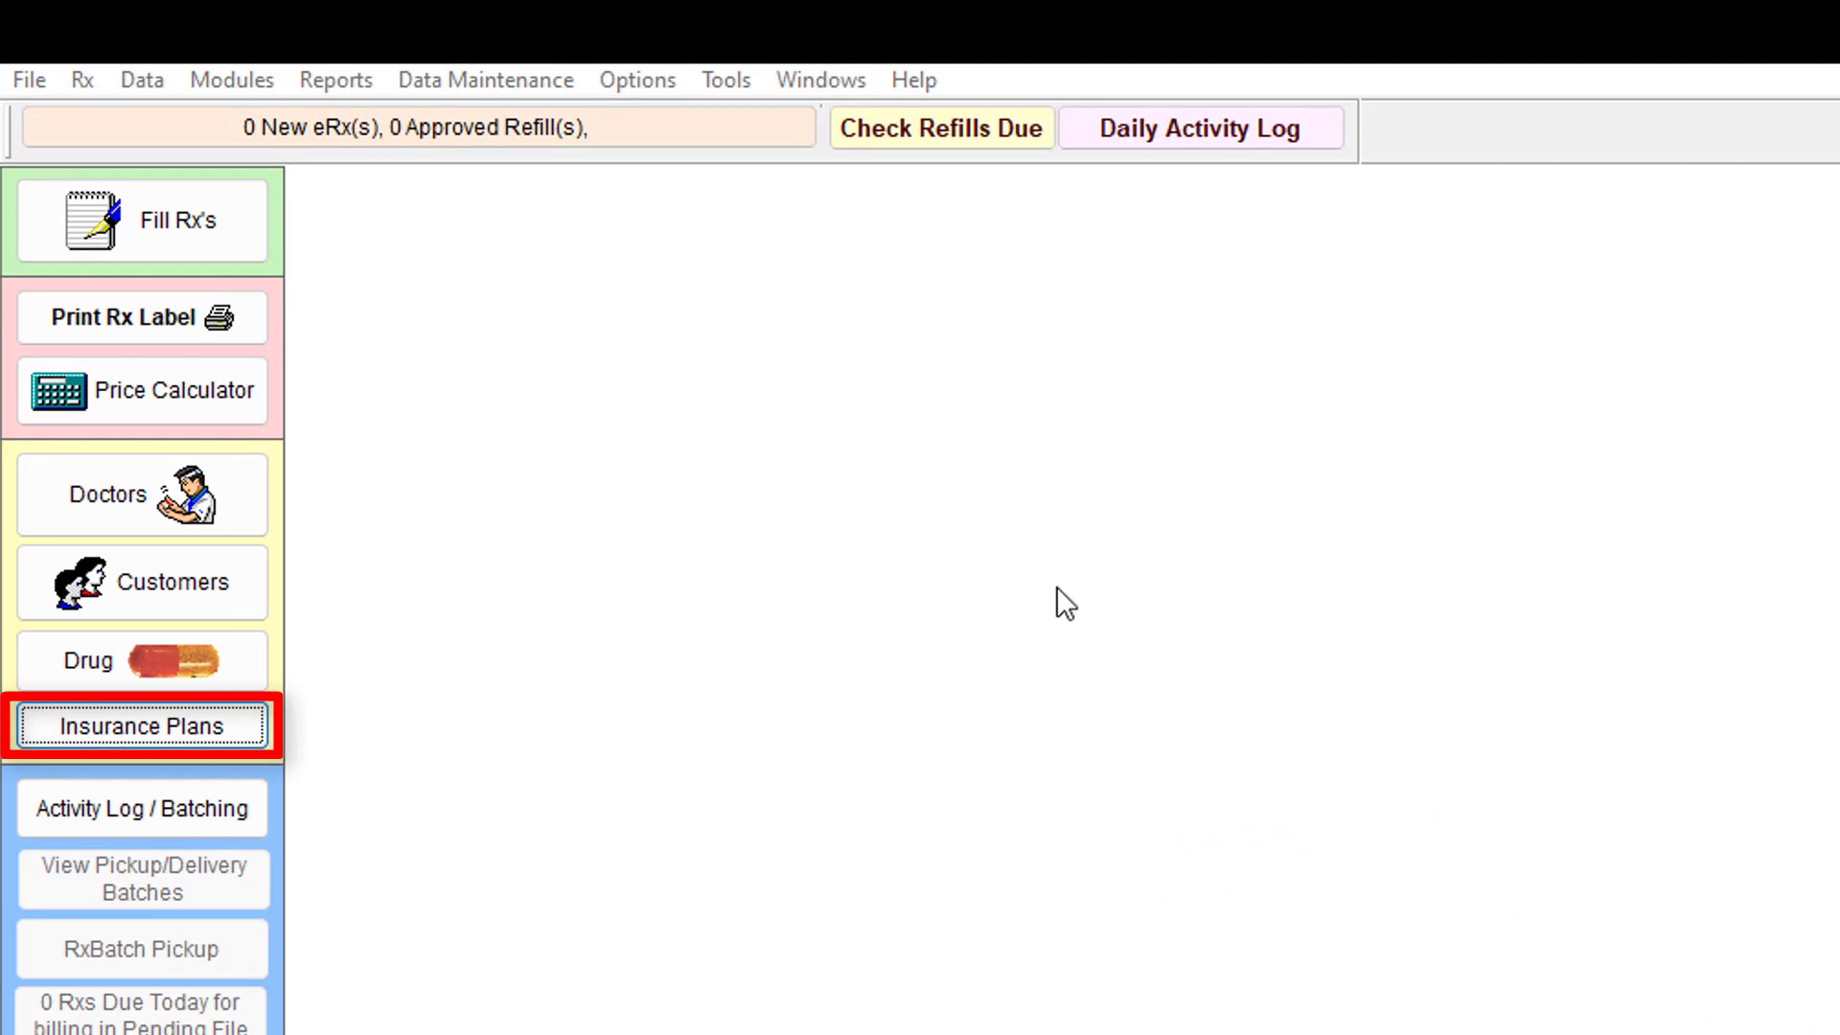
# - Open the insurance plans and add a new plan named COSPLS
pyautogui.click(254, 730)
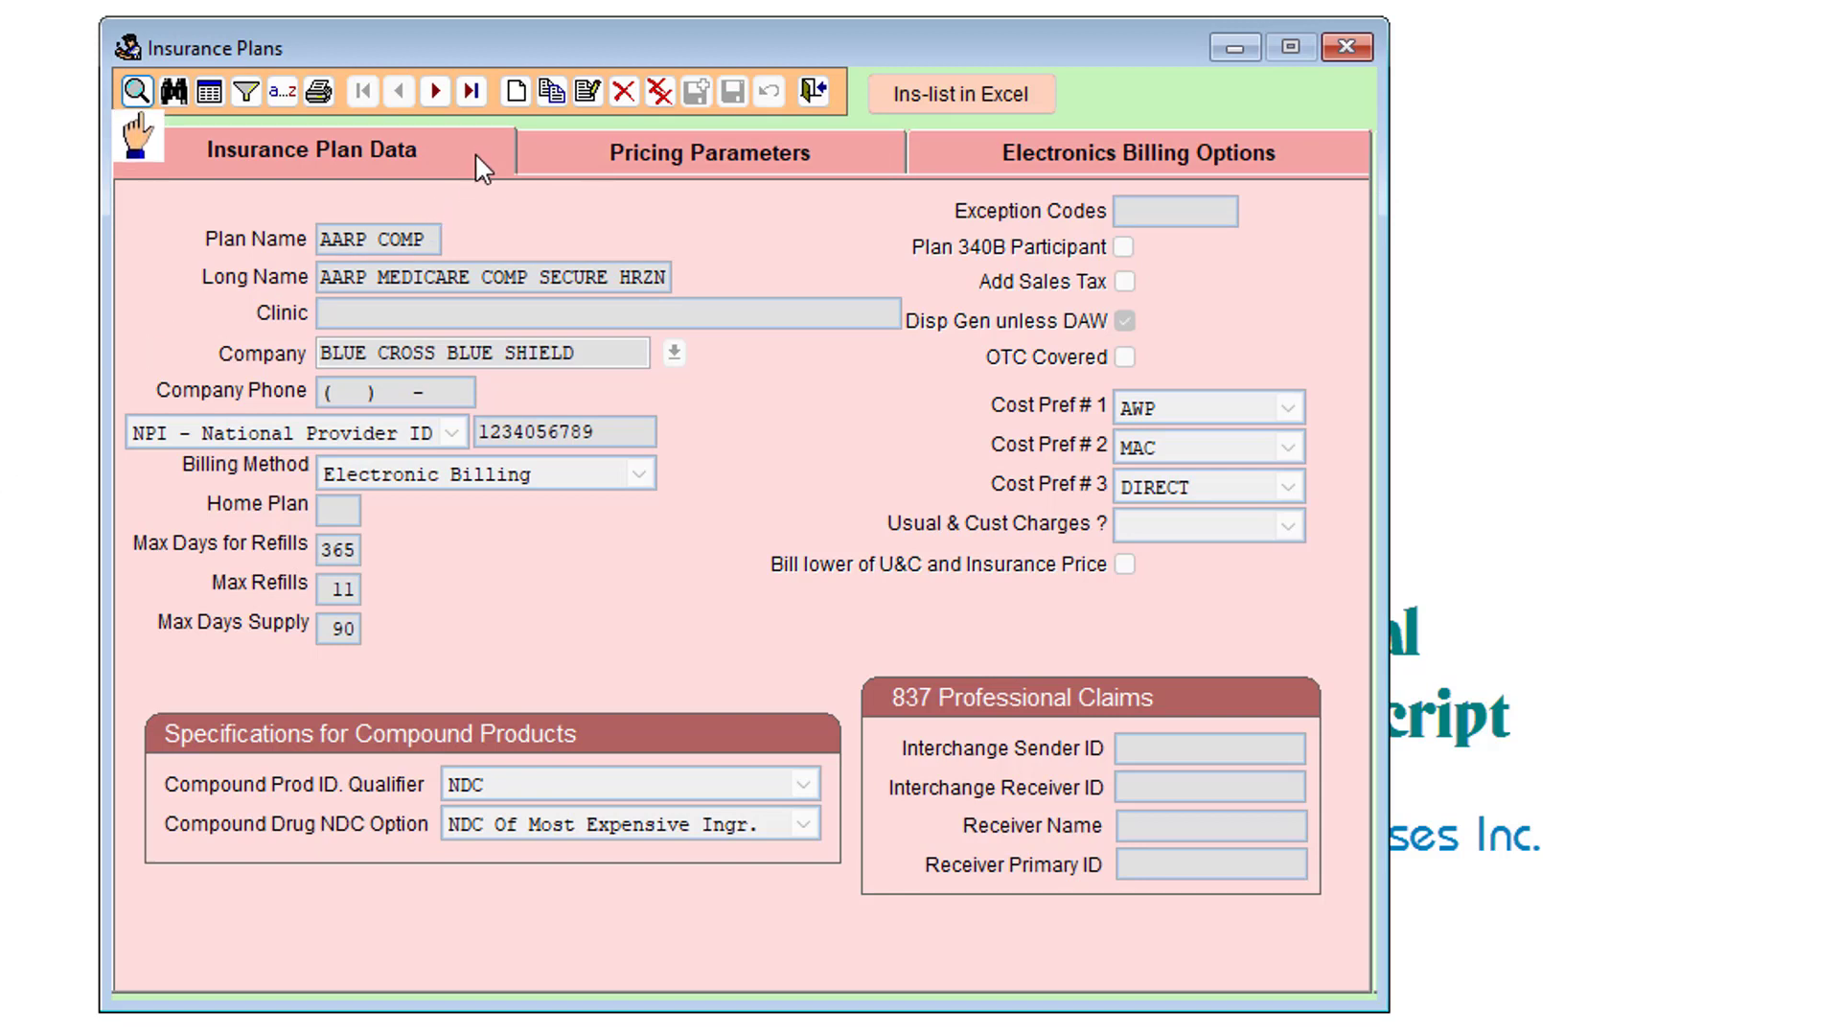
pyautogui.click(508, 105)
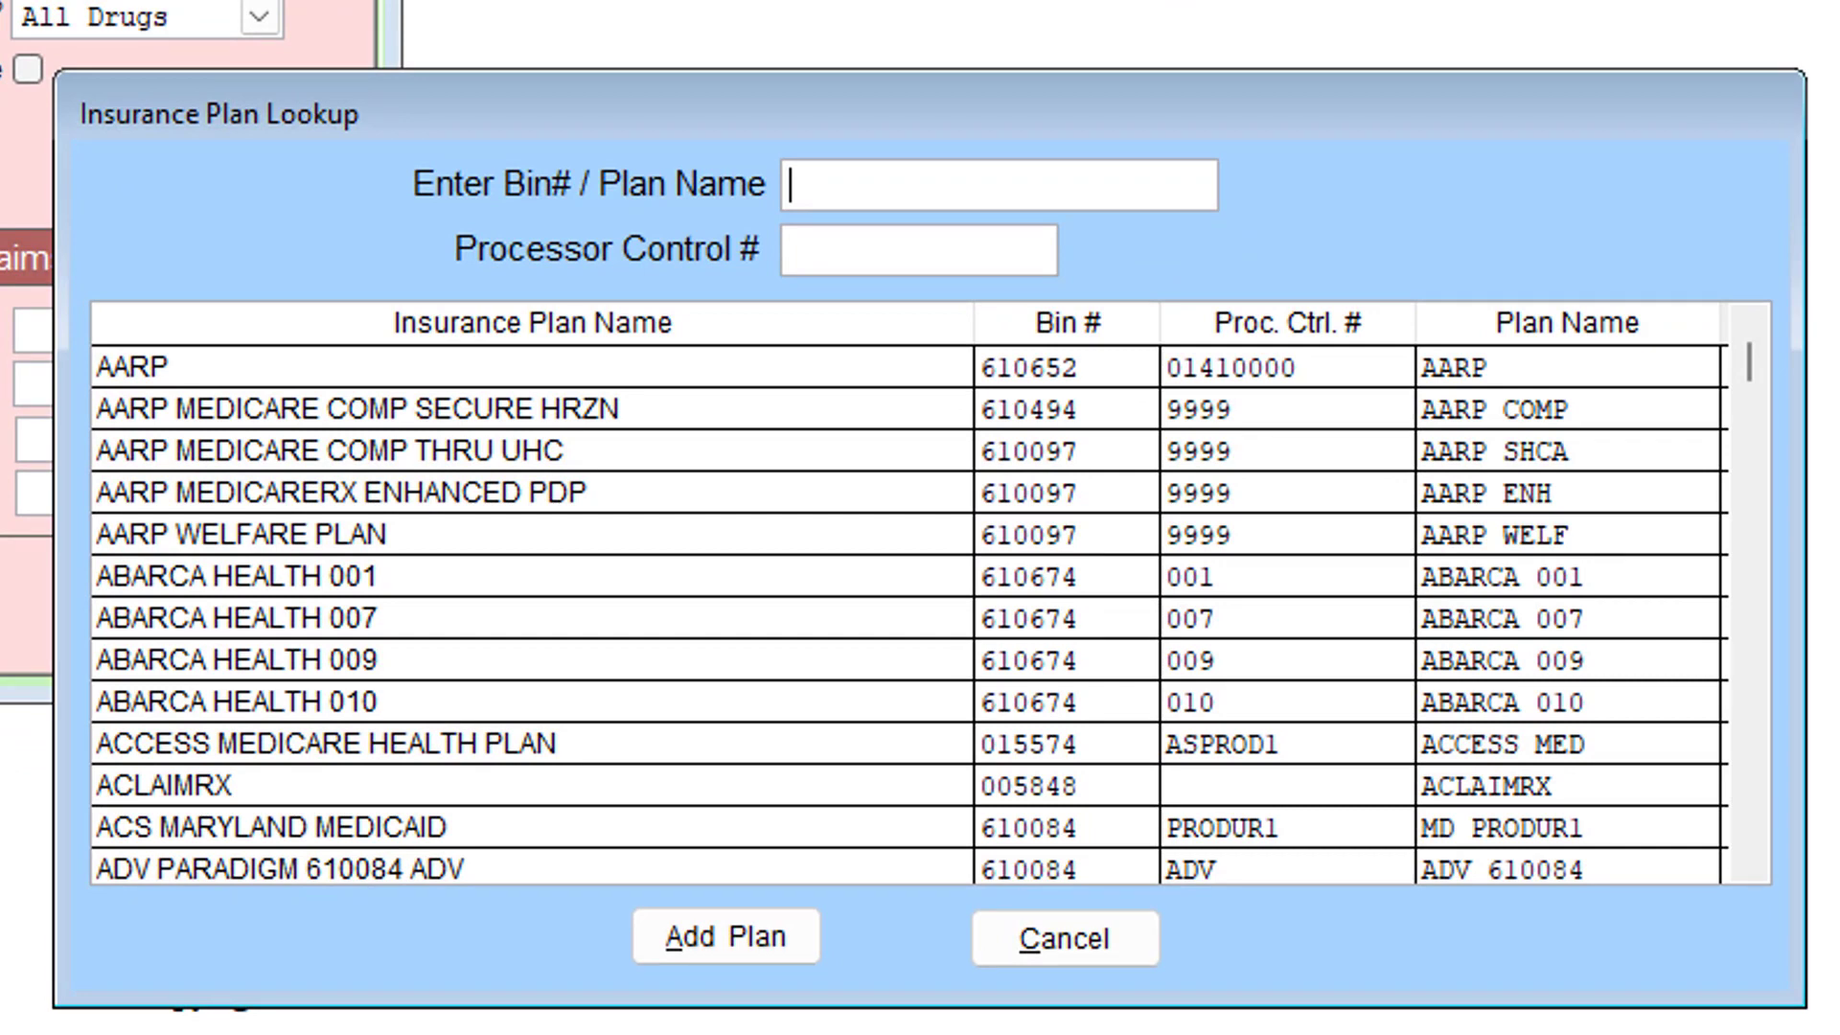
pyautogui.write('COSPLS')
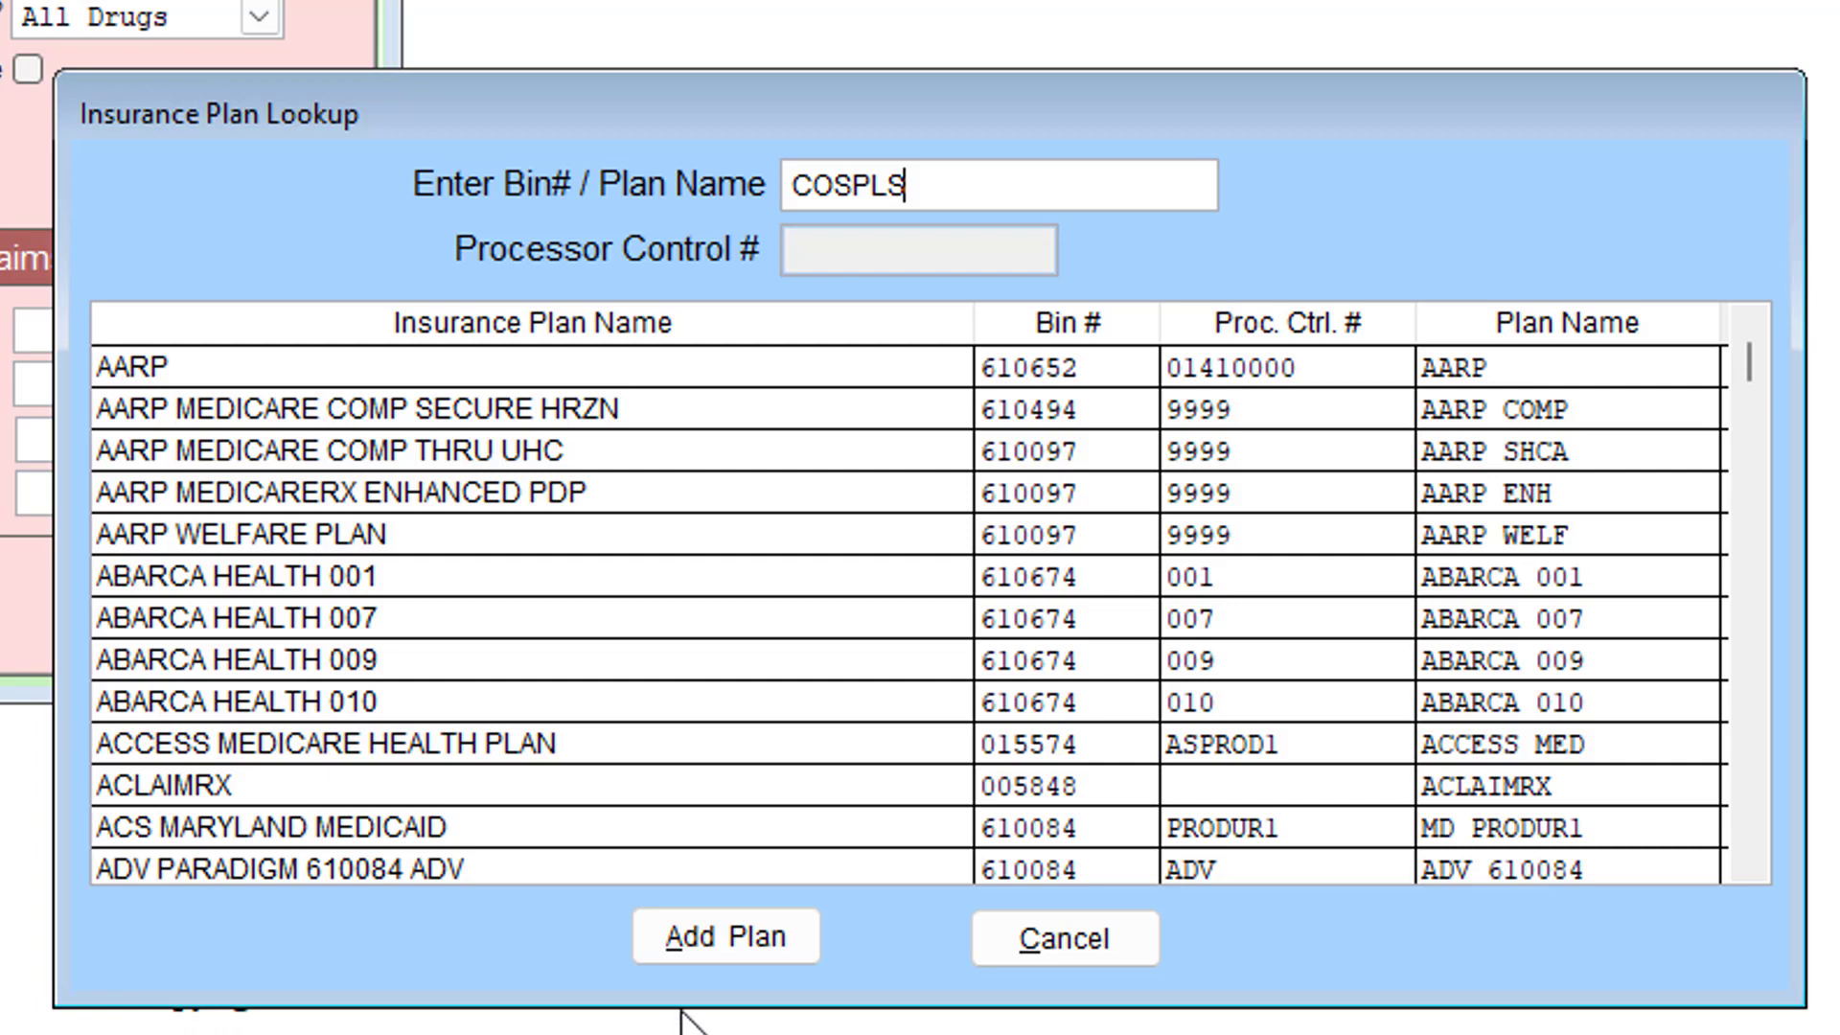
pyautogui.click(706, 959)
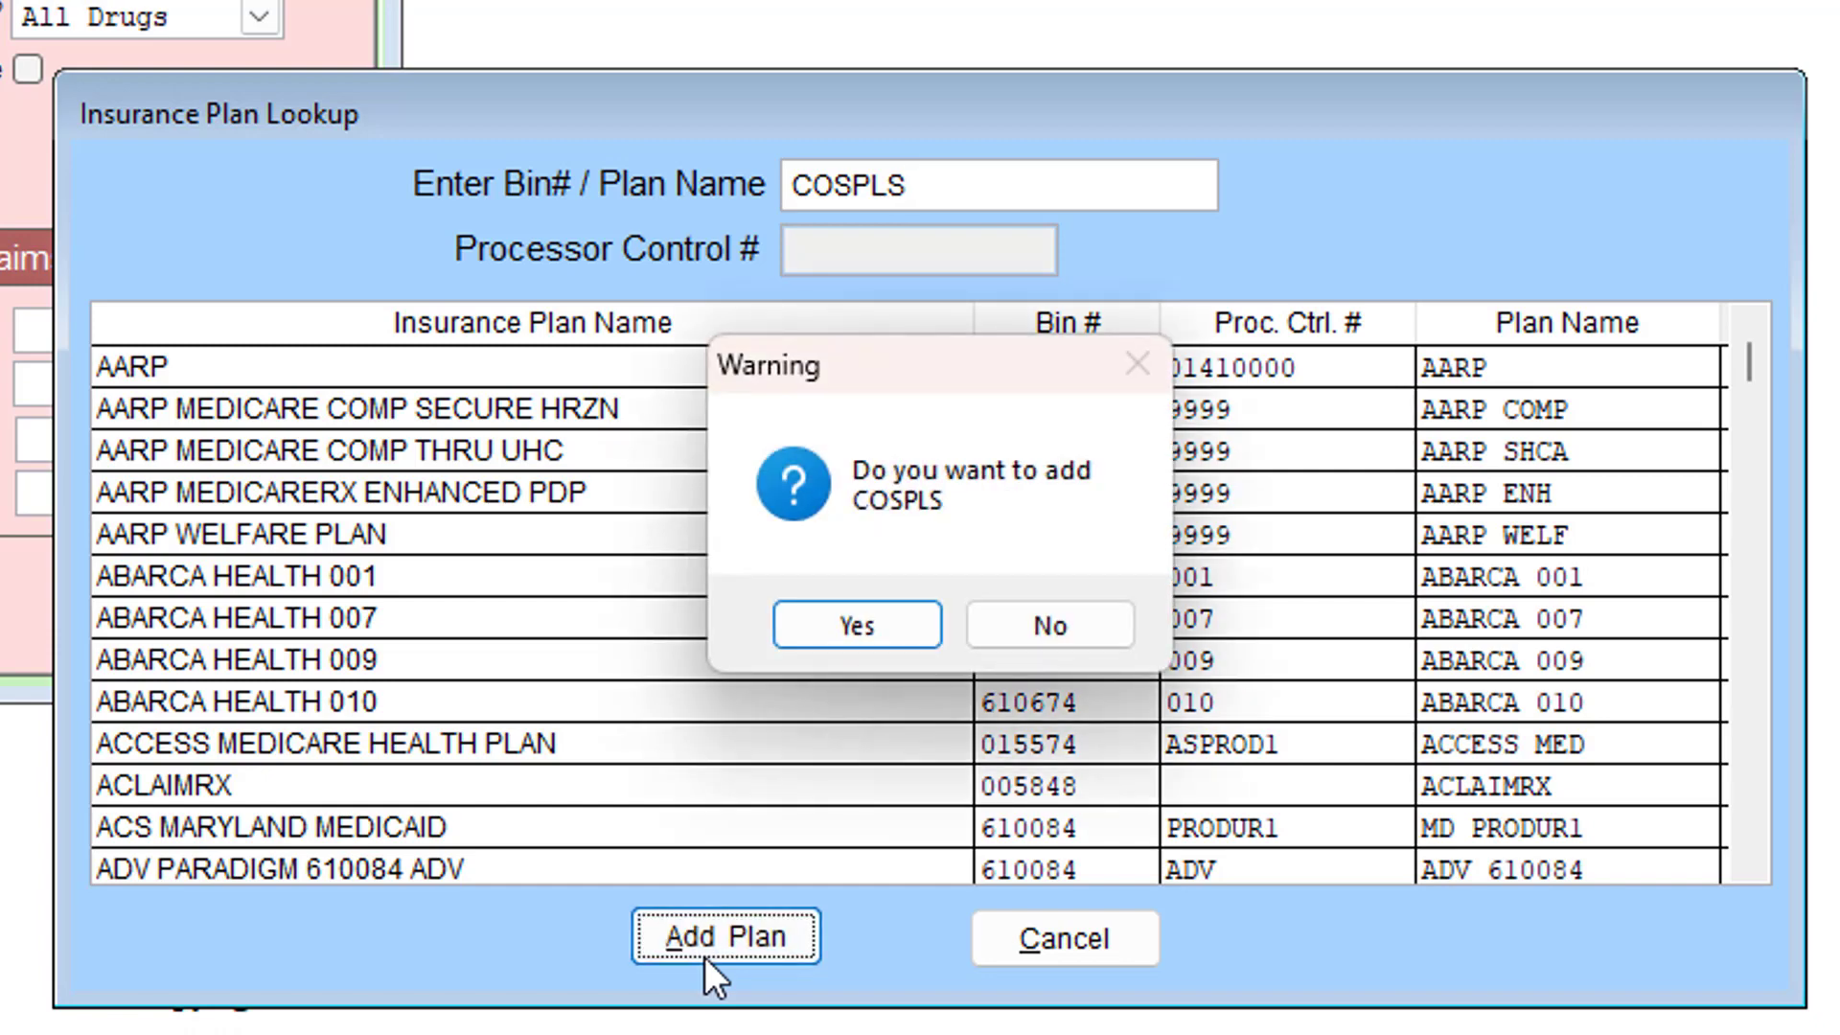
pyautogui.click(851, 627)
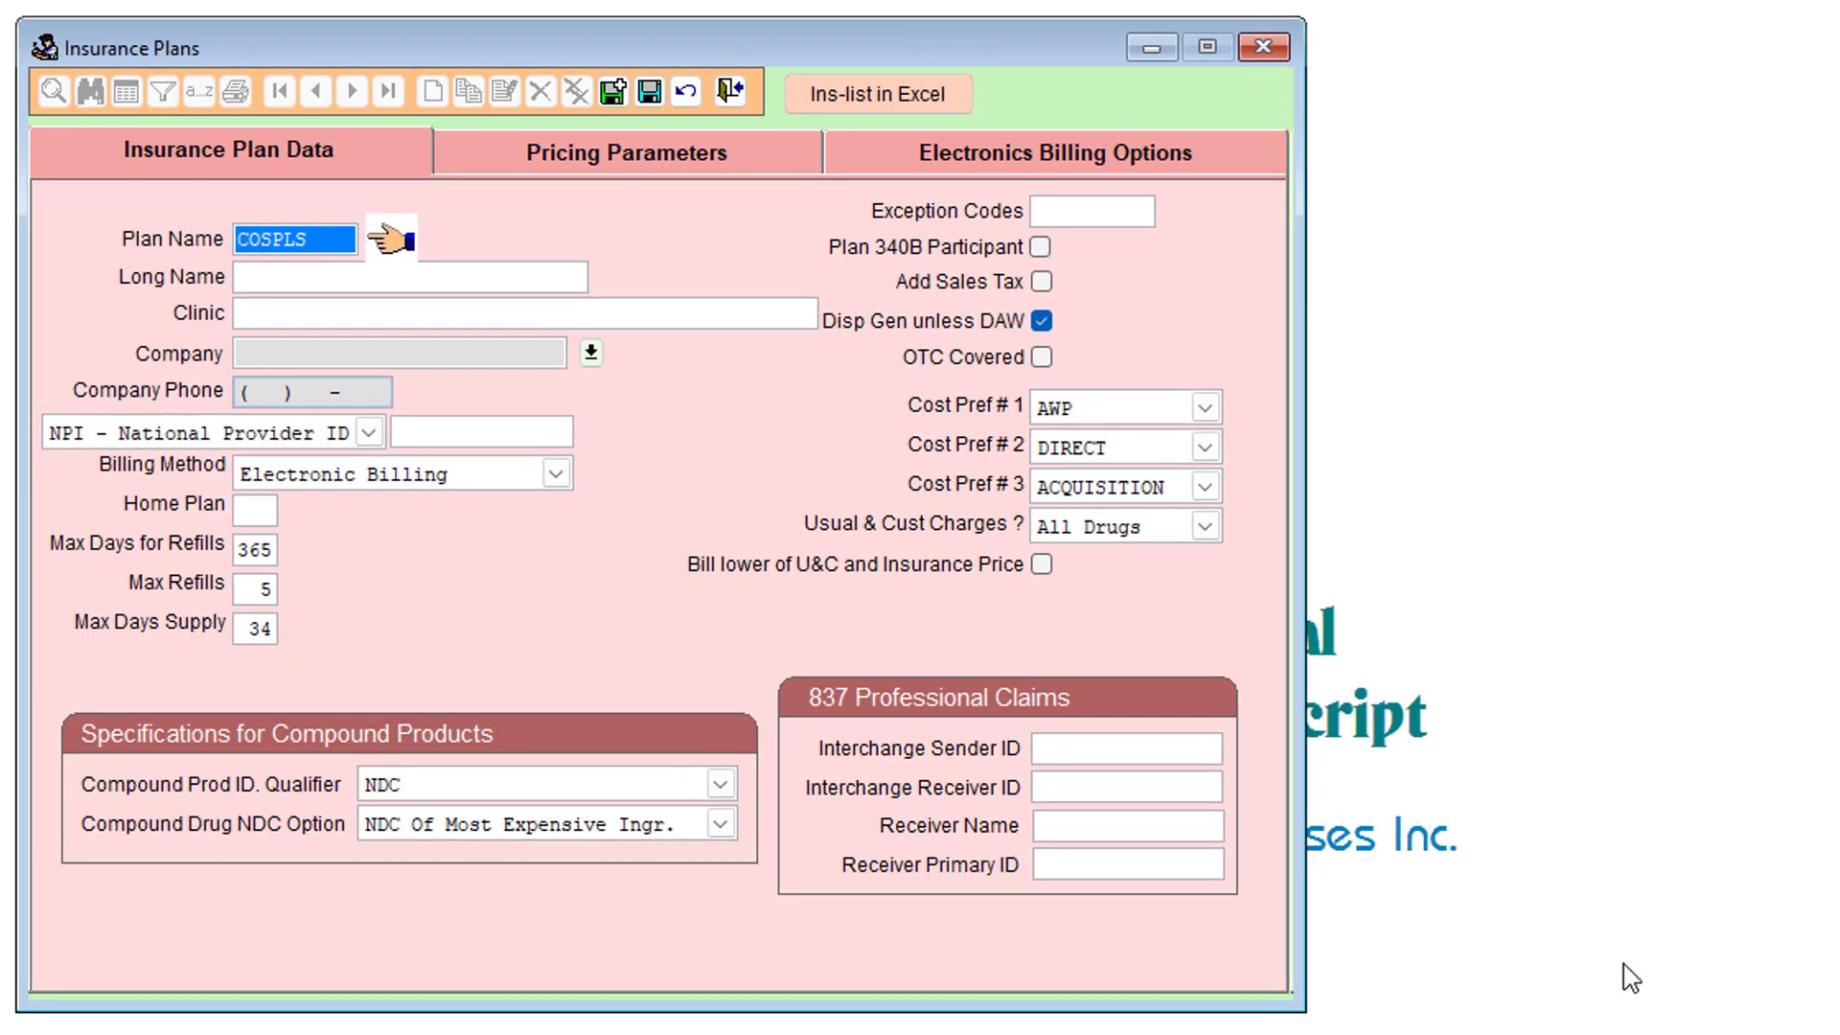
# - Give the new plan the long name COST PLUS and assign HOLD RX as its company
pyautogui.press('Tab')
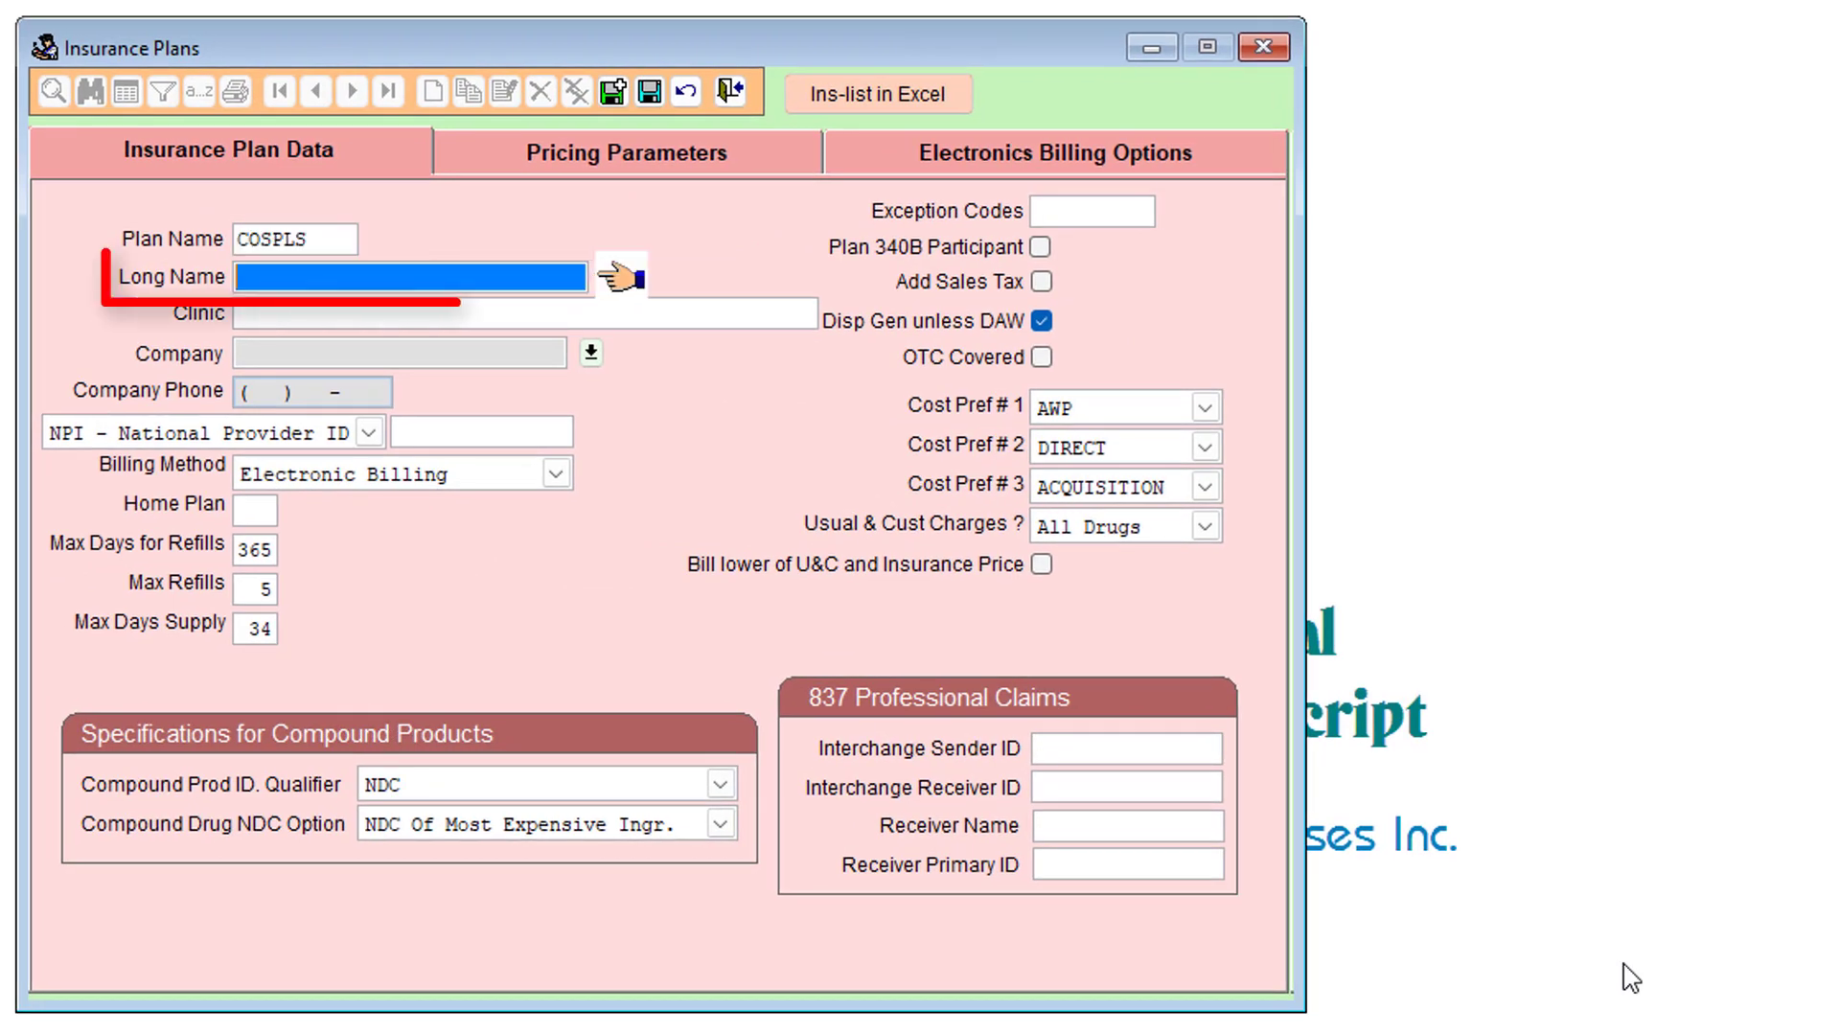
pyautogui.write('CO')
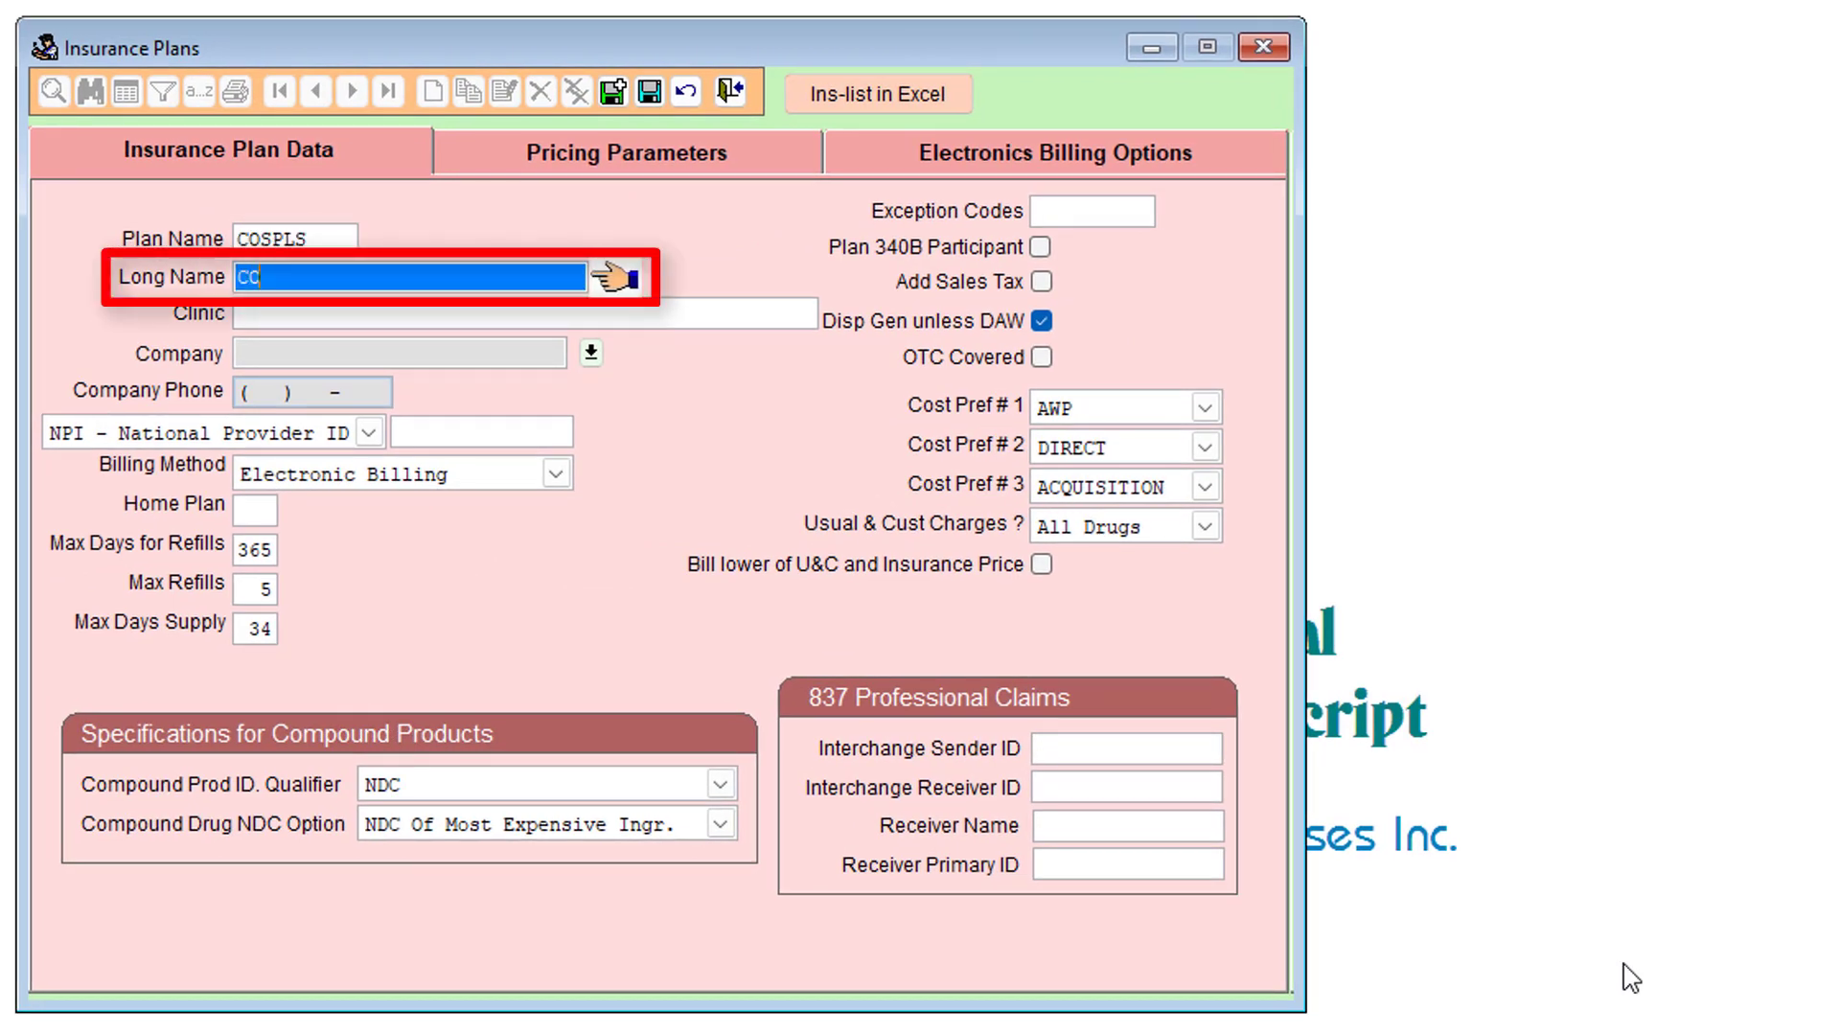
pyautogui.write('ST PLUS')
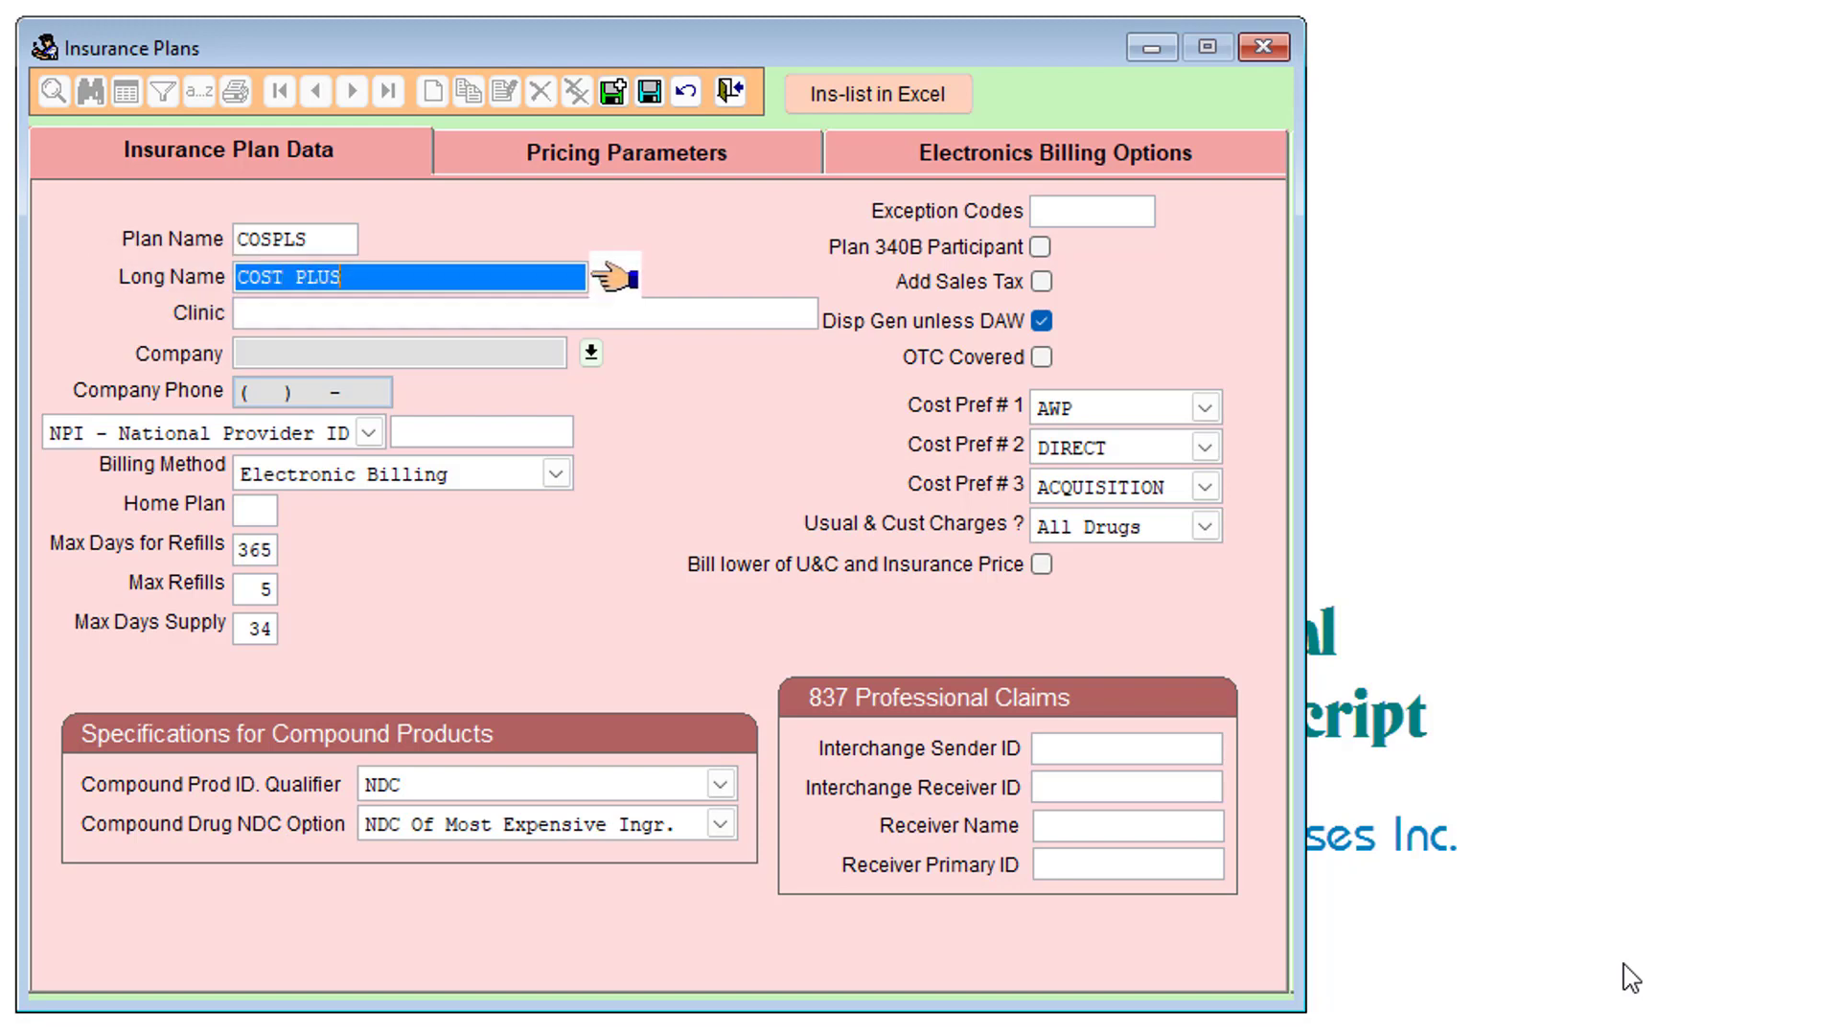
pyautogui.press('Tab')
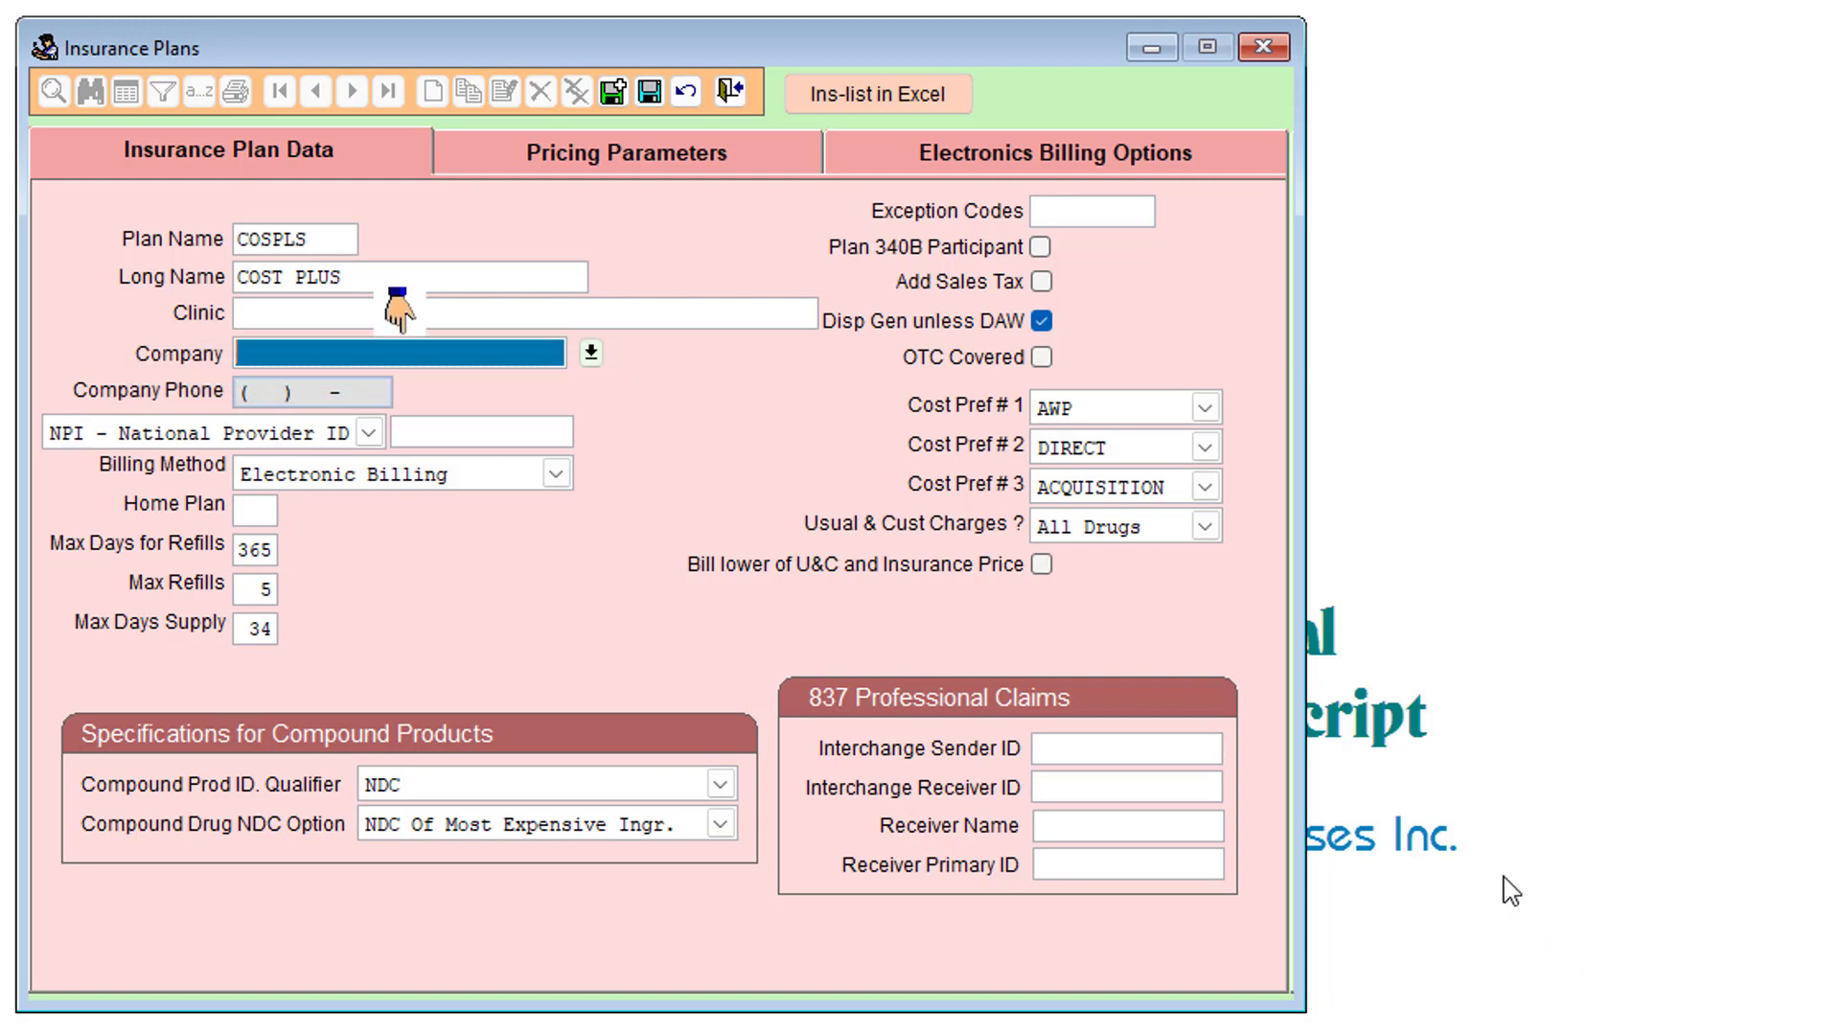
pyautogui.click(592, 353)
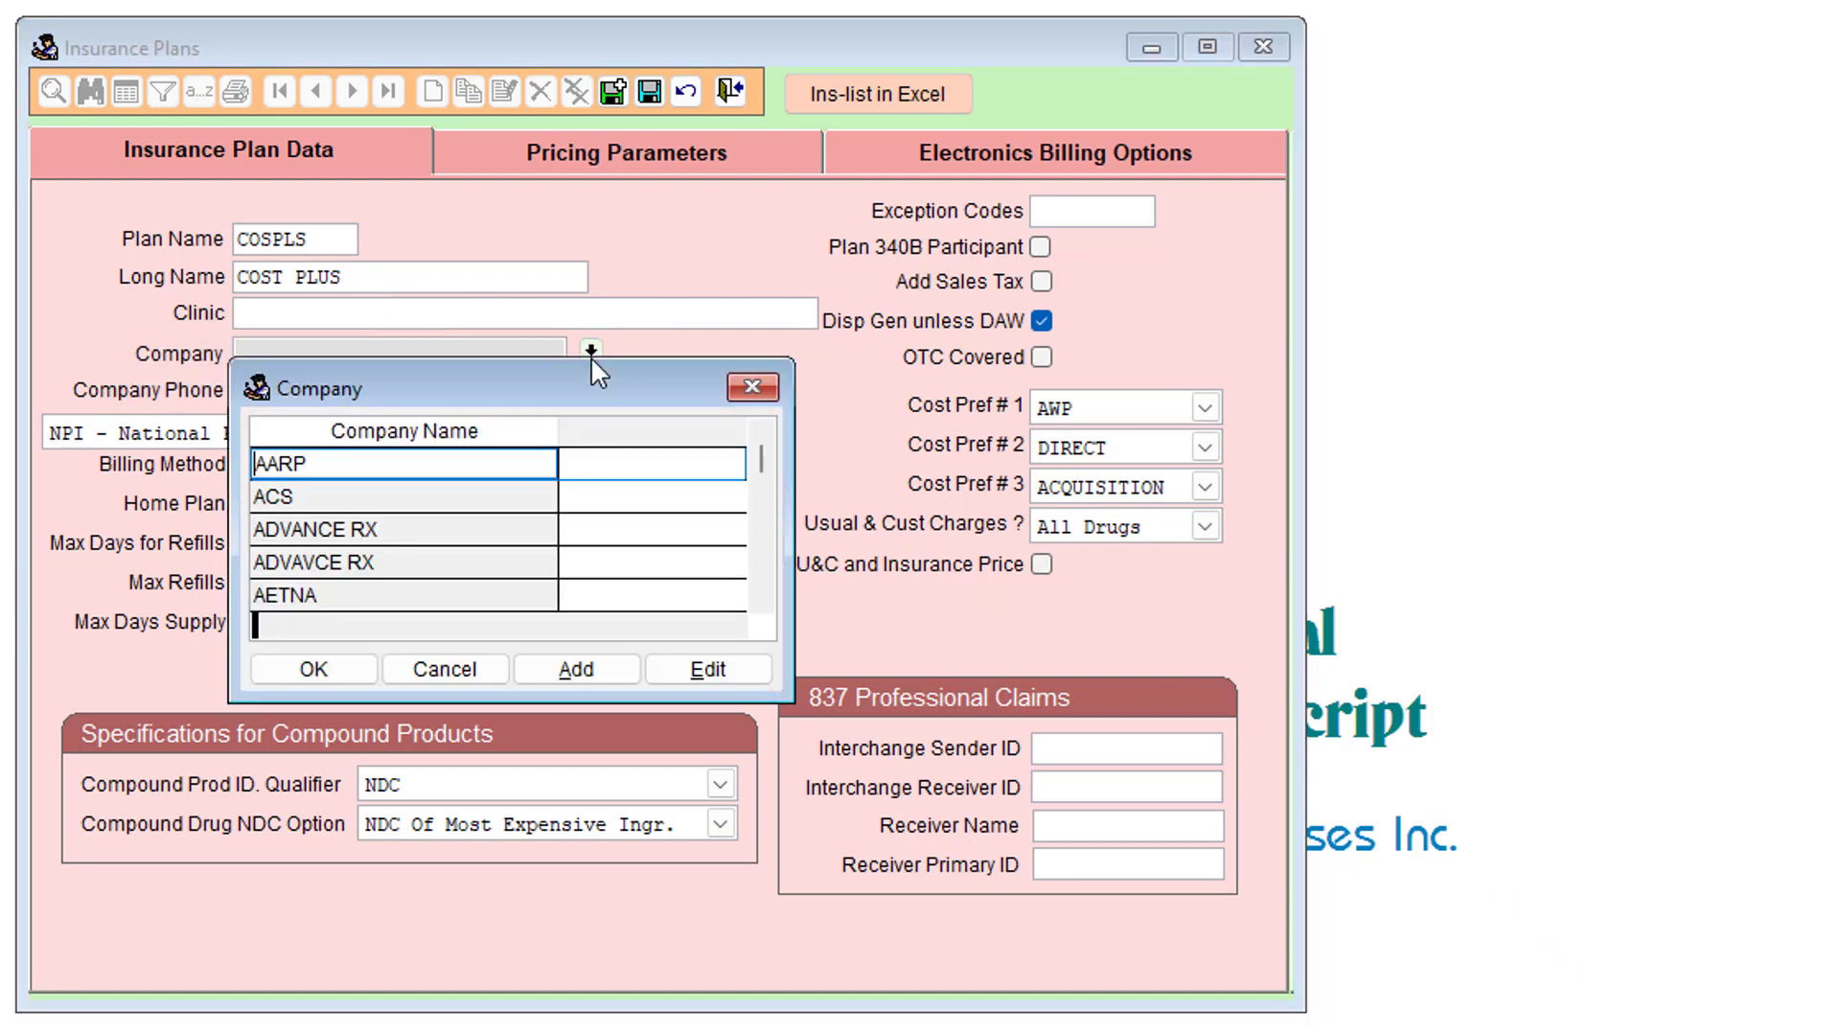
pyautogui.write('hol')
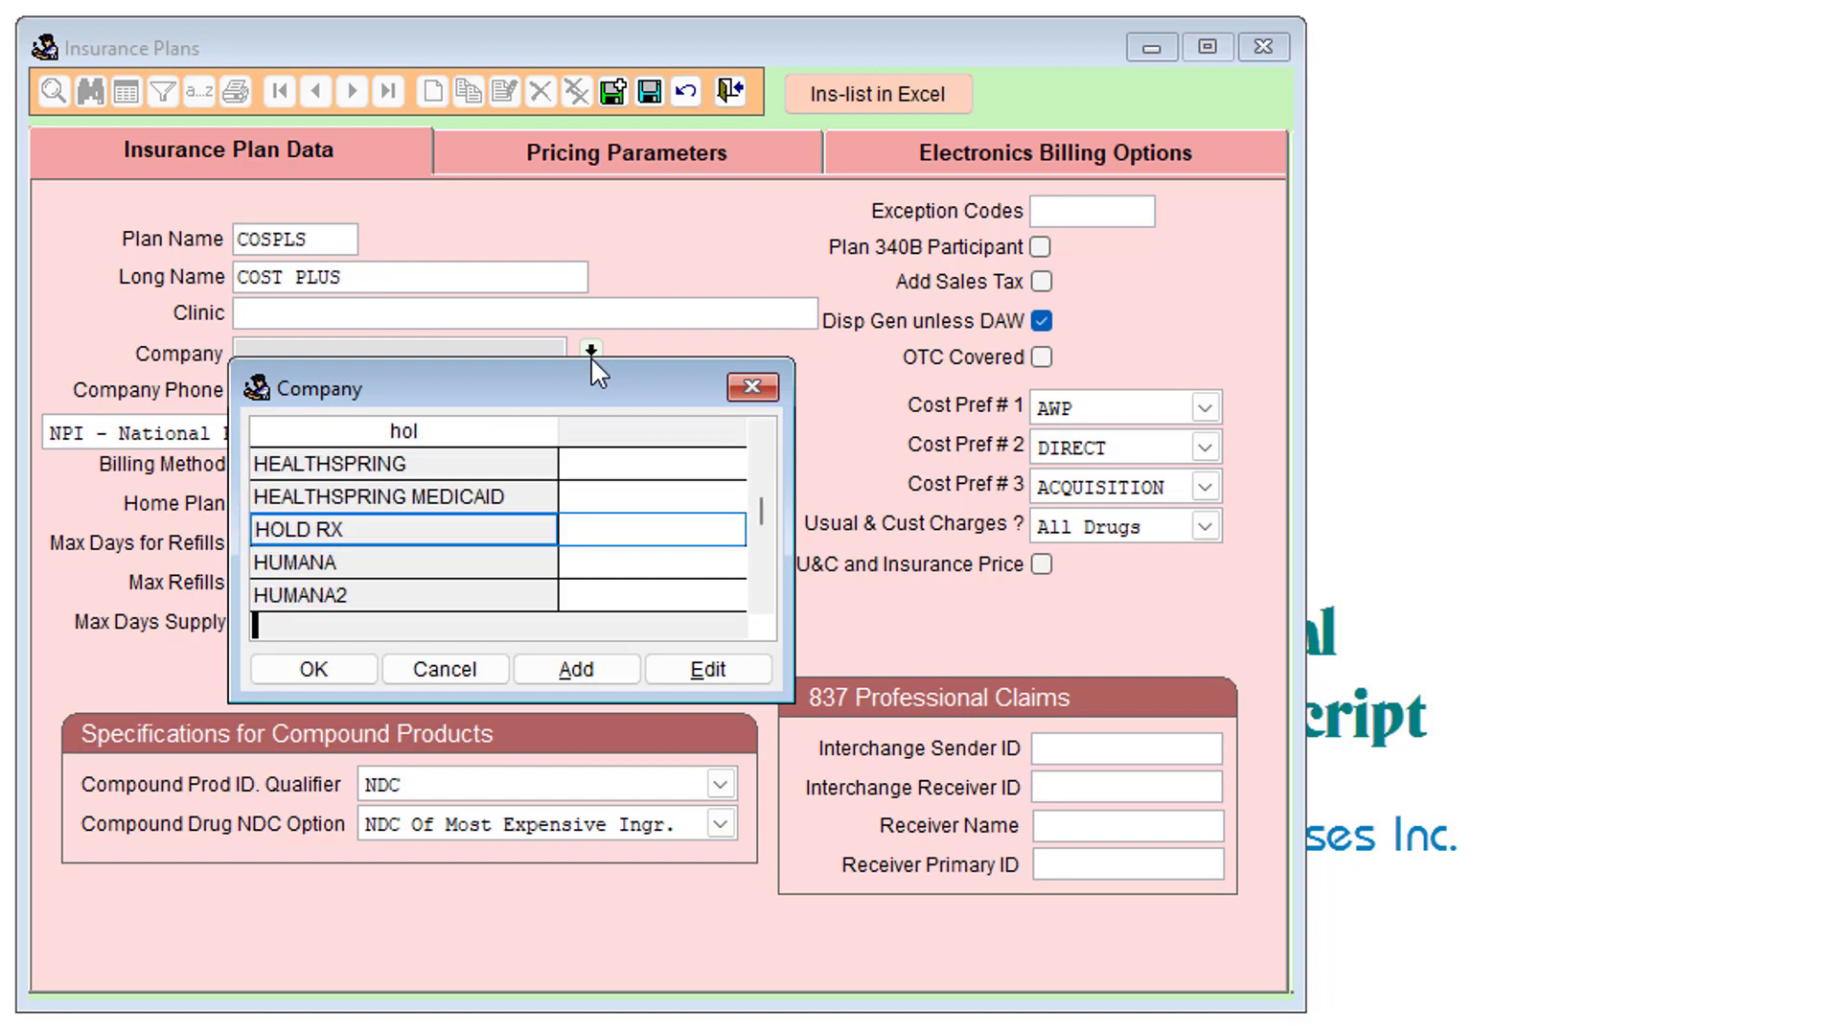
pyautogui.click(319, 661)
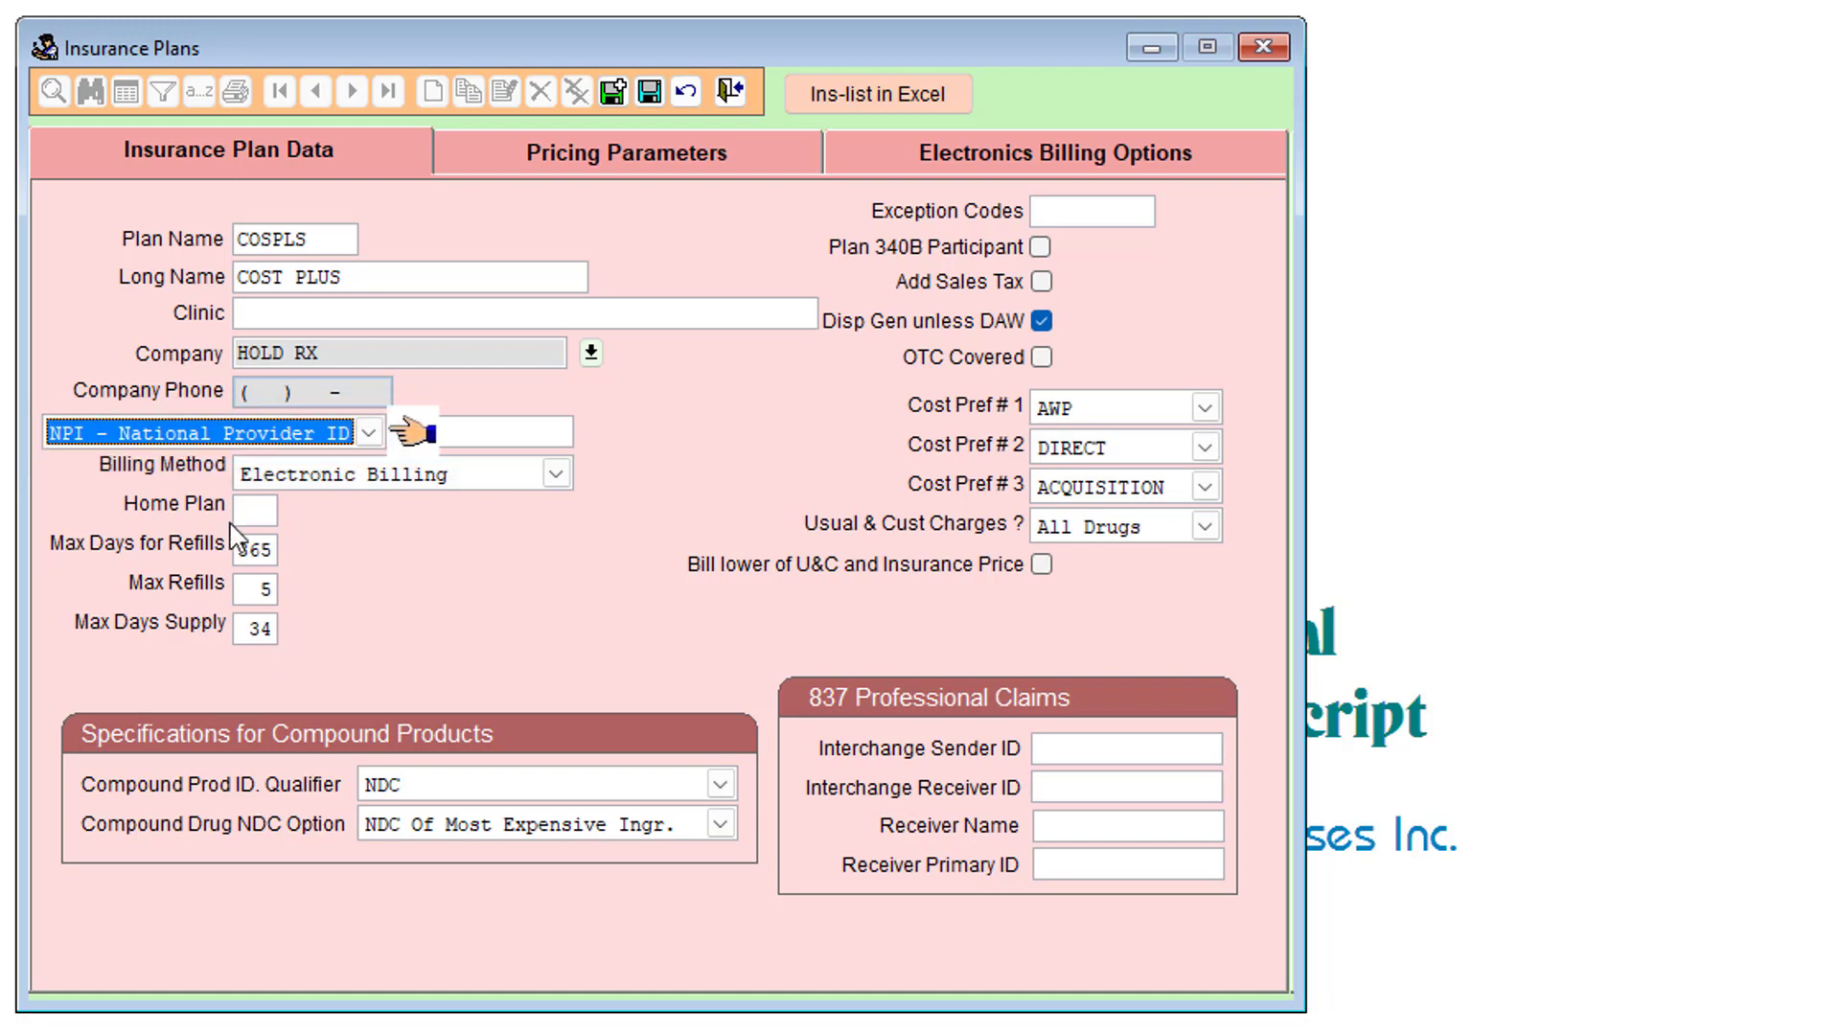
# - Change the plan's provider ID type to NCPDP Provider ID and enter the pharmacy's provider number
pyautogui.click(369, 434)
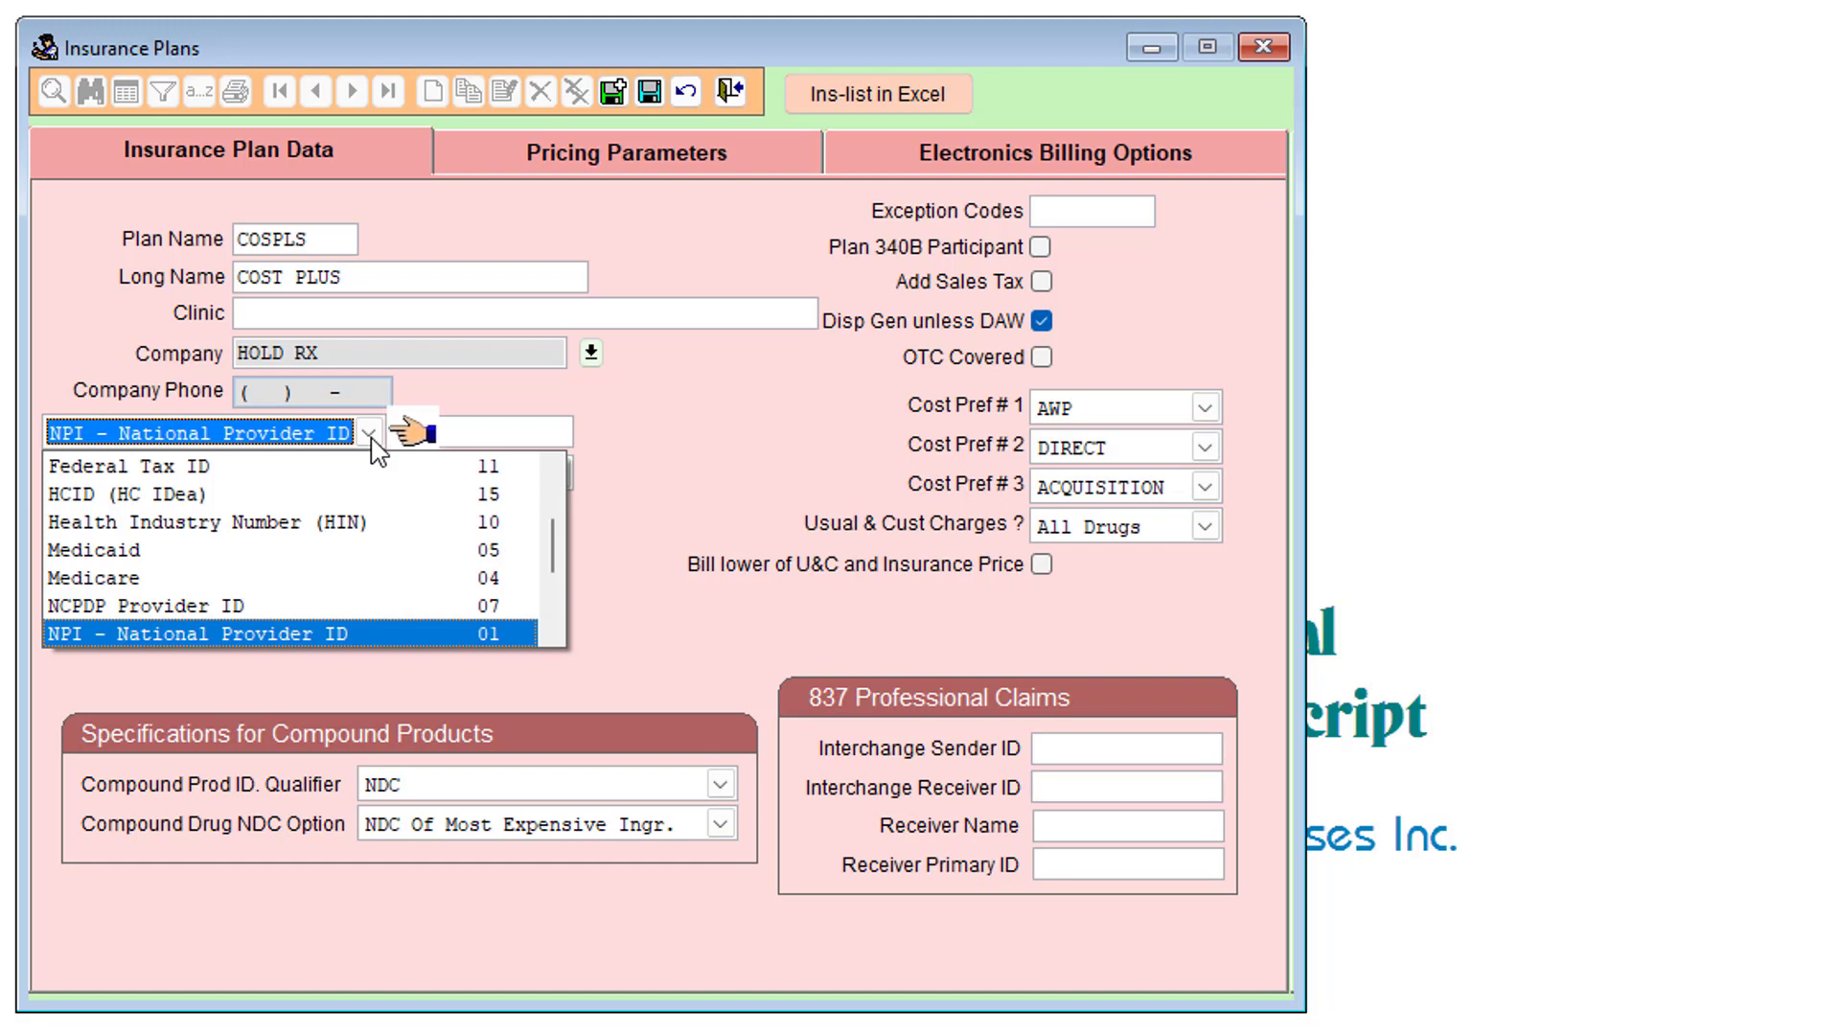
pyautogui.click(326, 606)
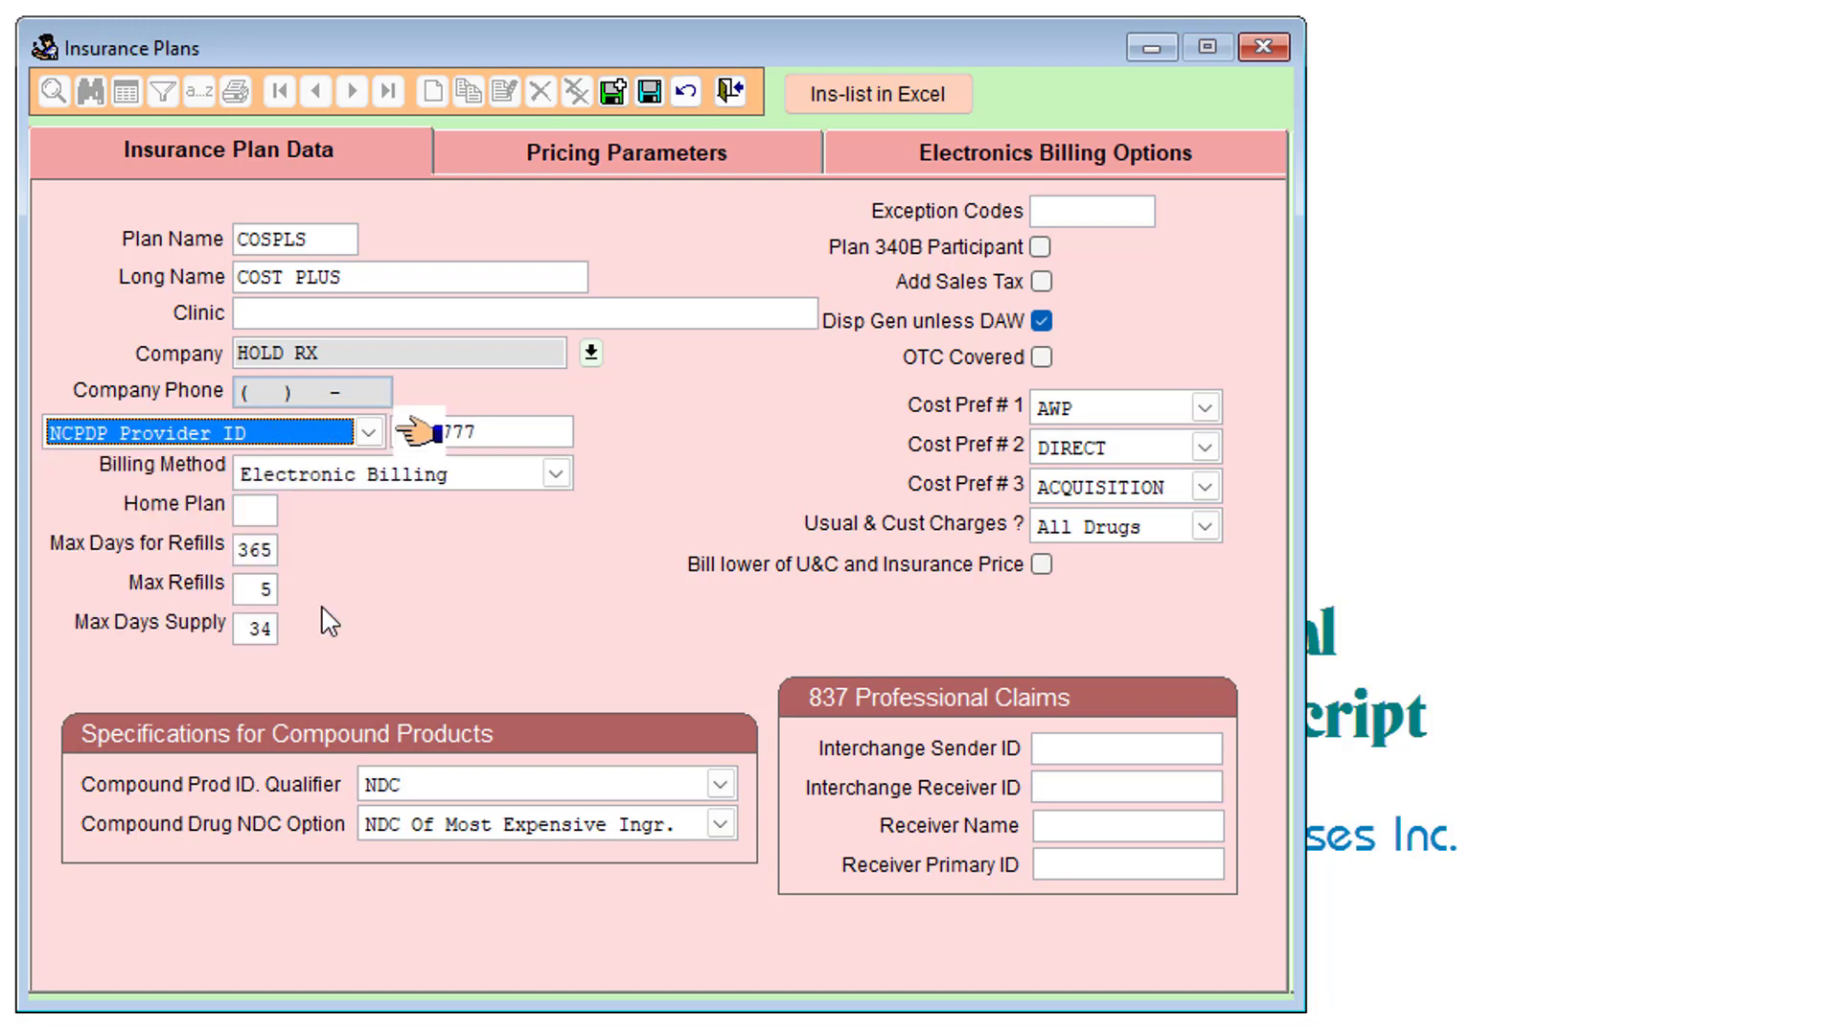
pyautogui.press('Tab')
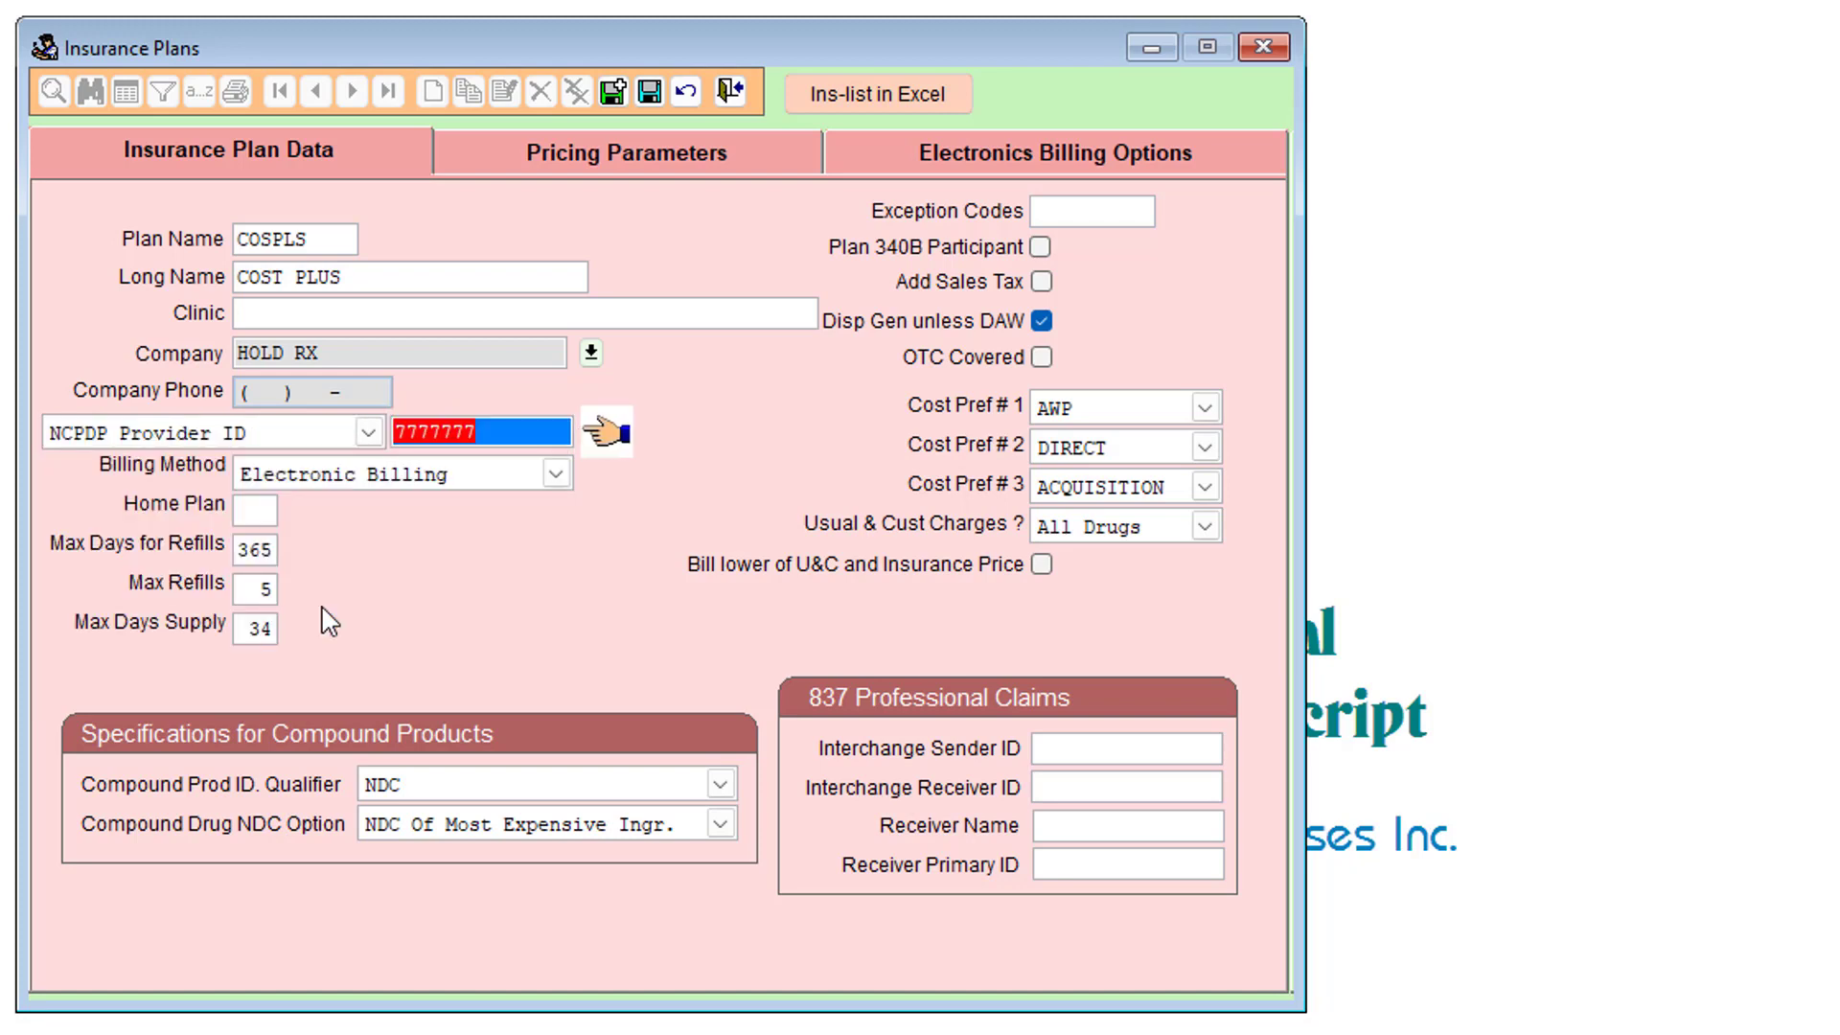
pyautogui.write('6503829')
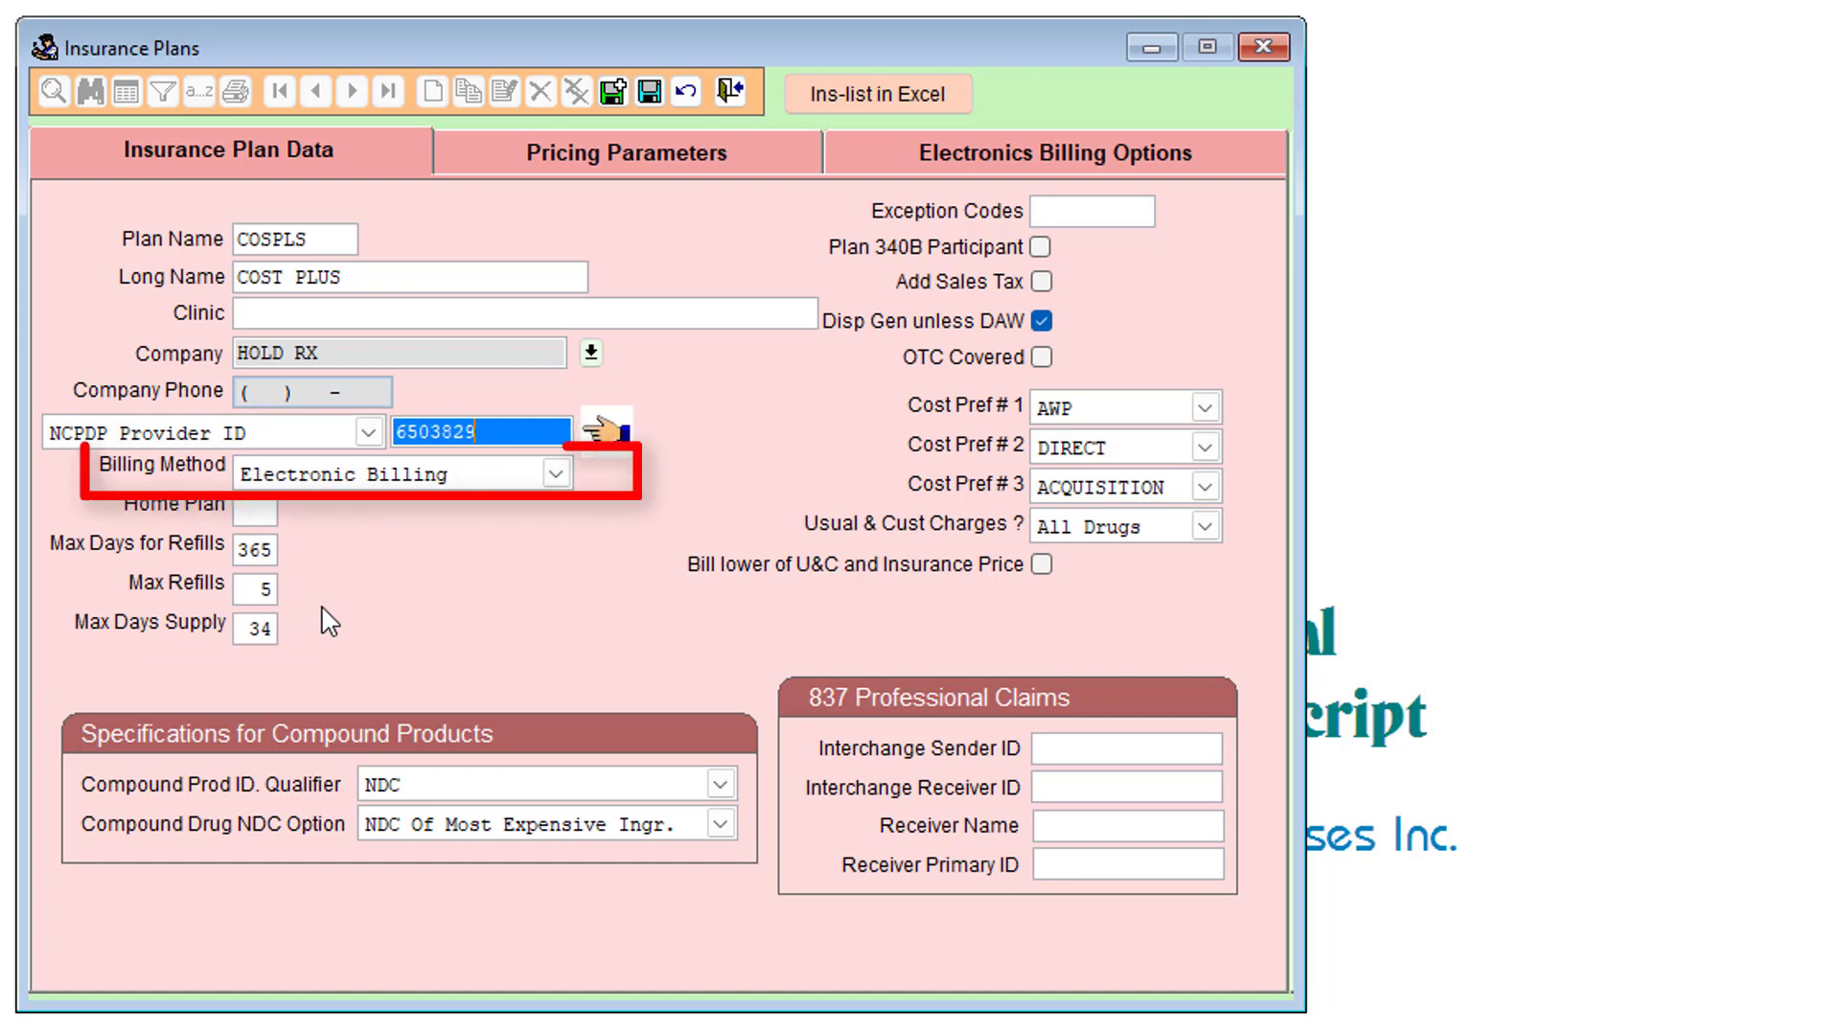
# - Choose Electronic Billing as the plan's billing method
pyautogui.press('Tab')
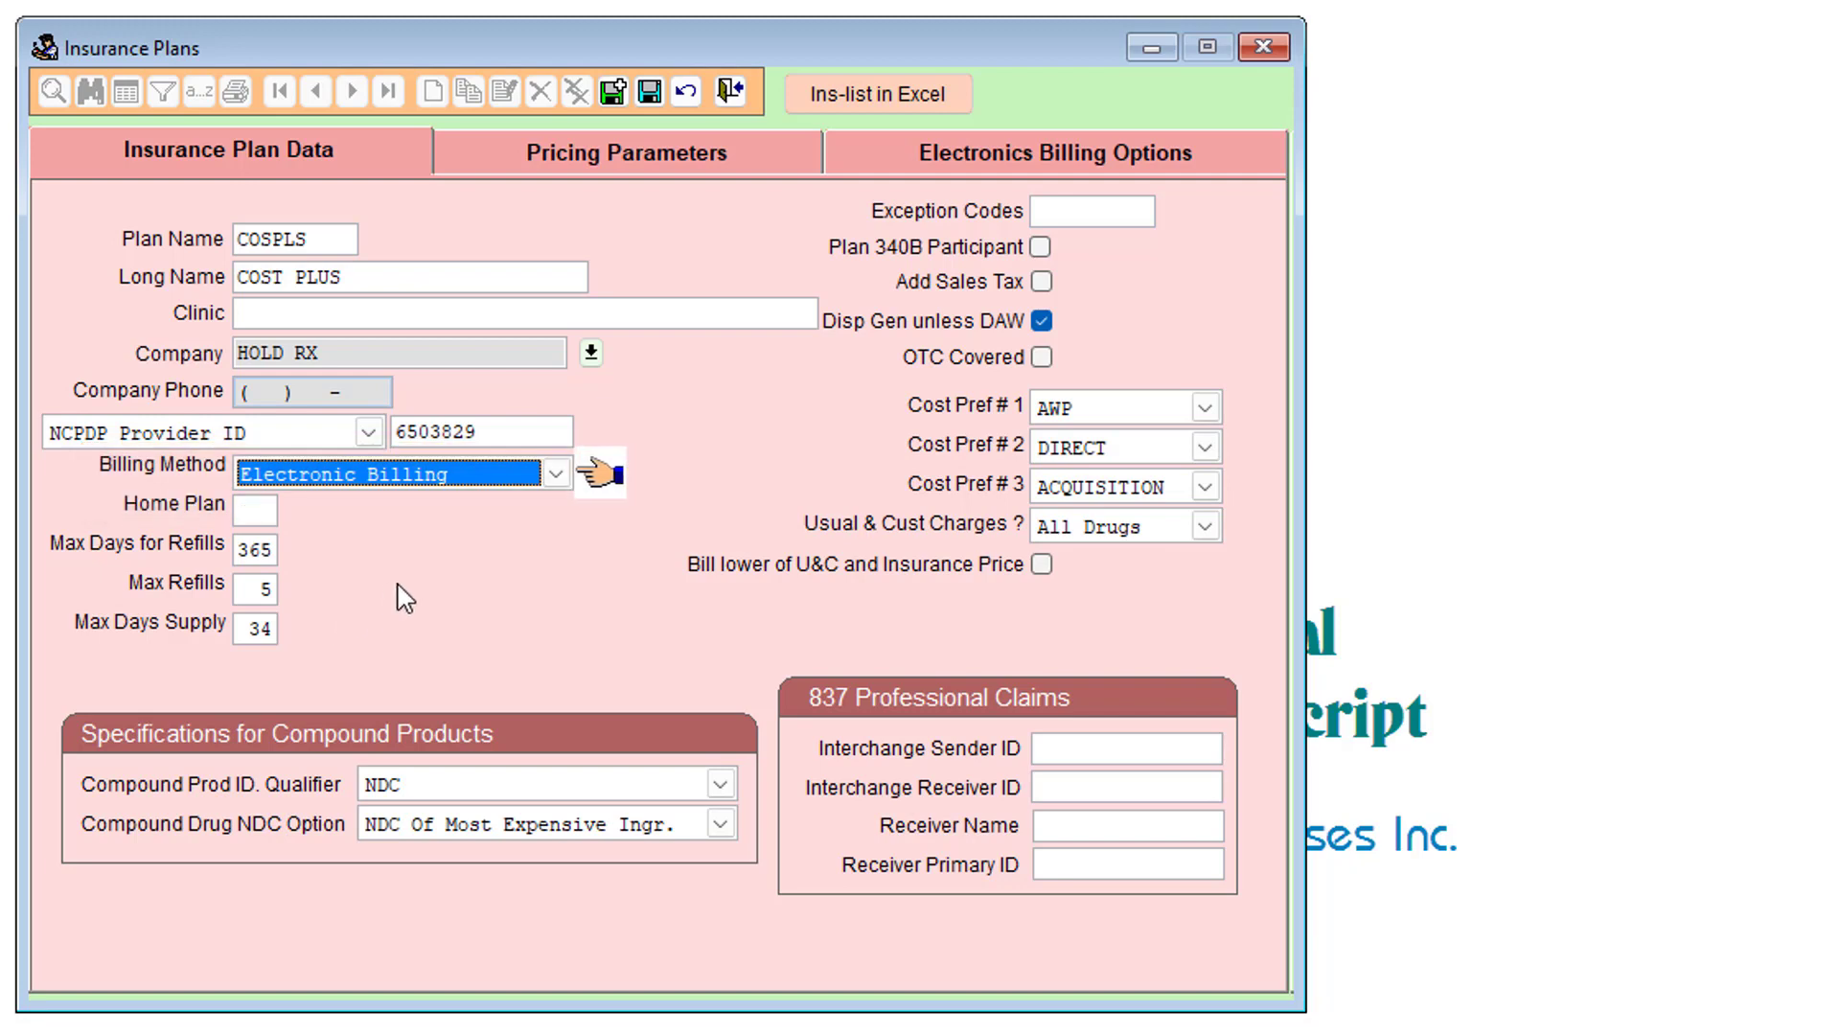
pyautogui.click(556, 473)
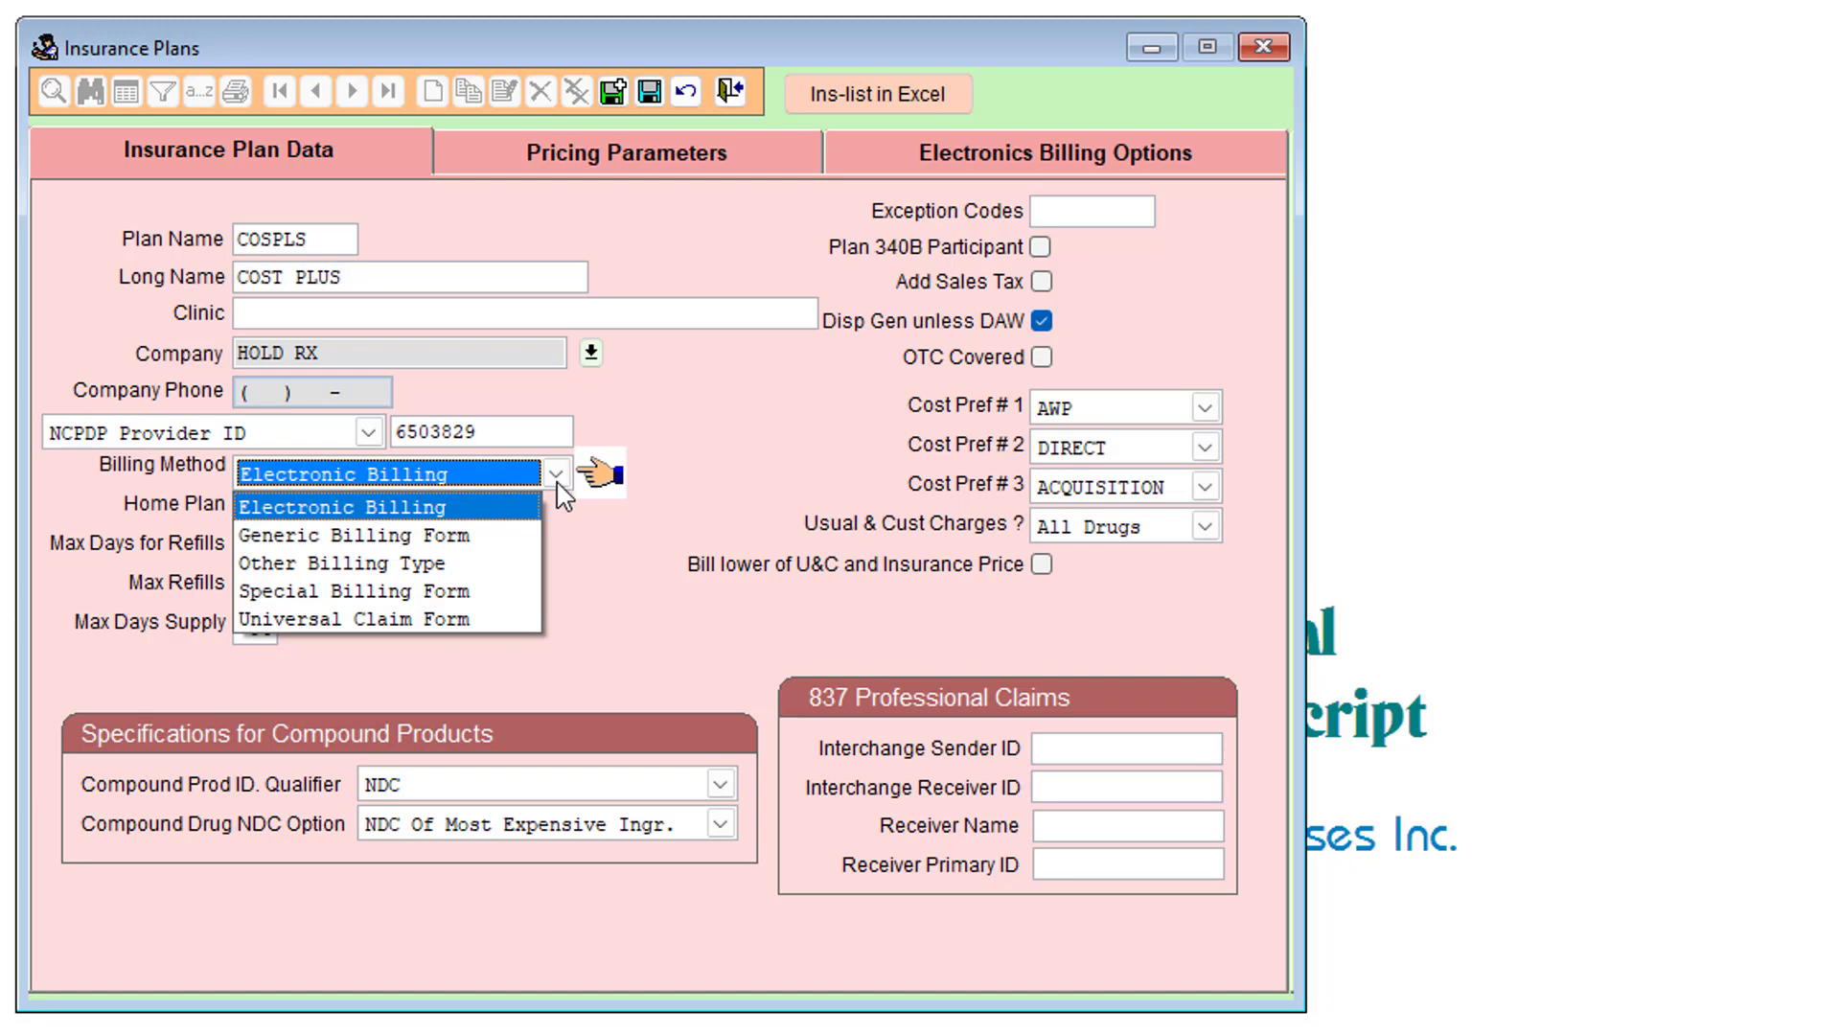
pyautogui.click(517, 520)
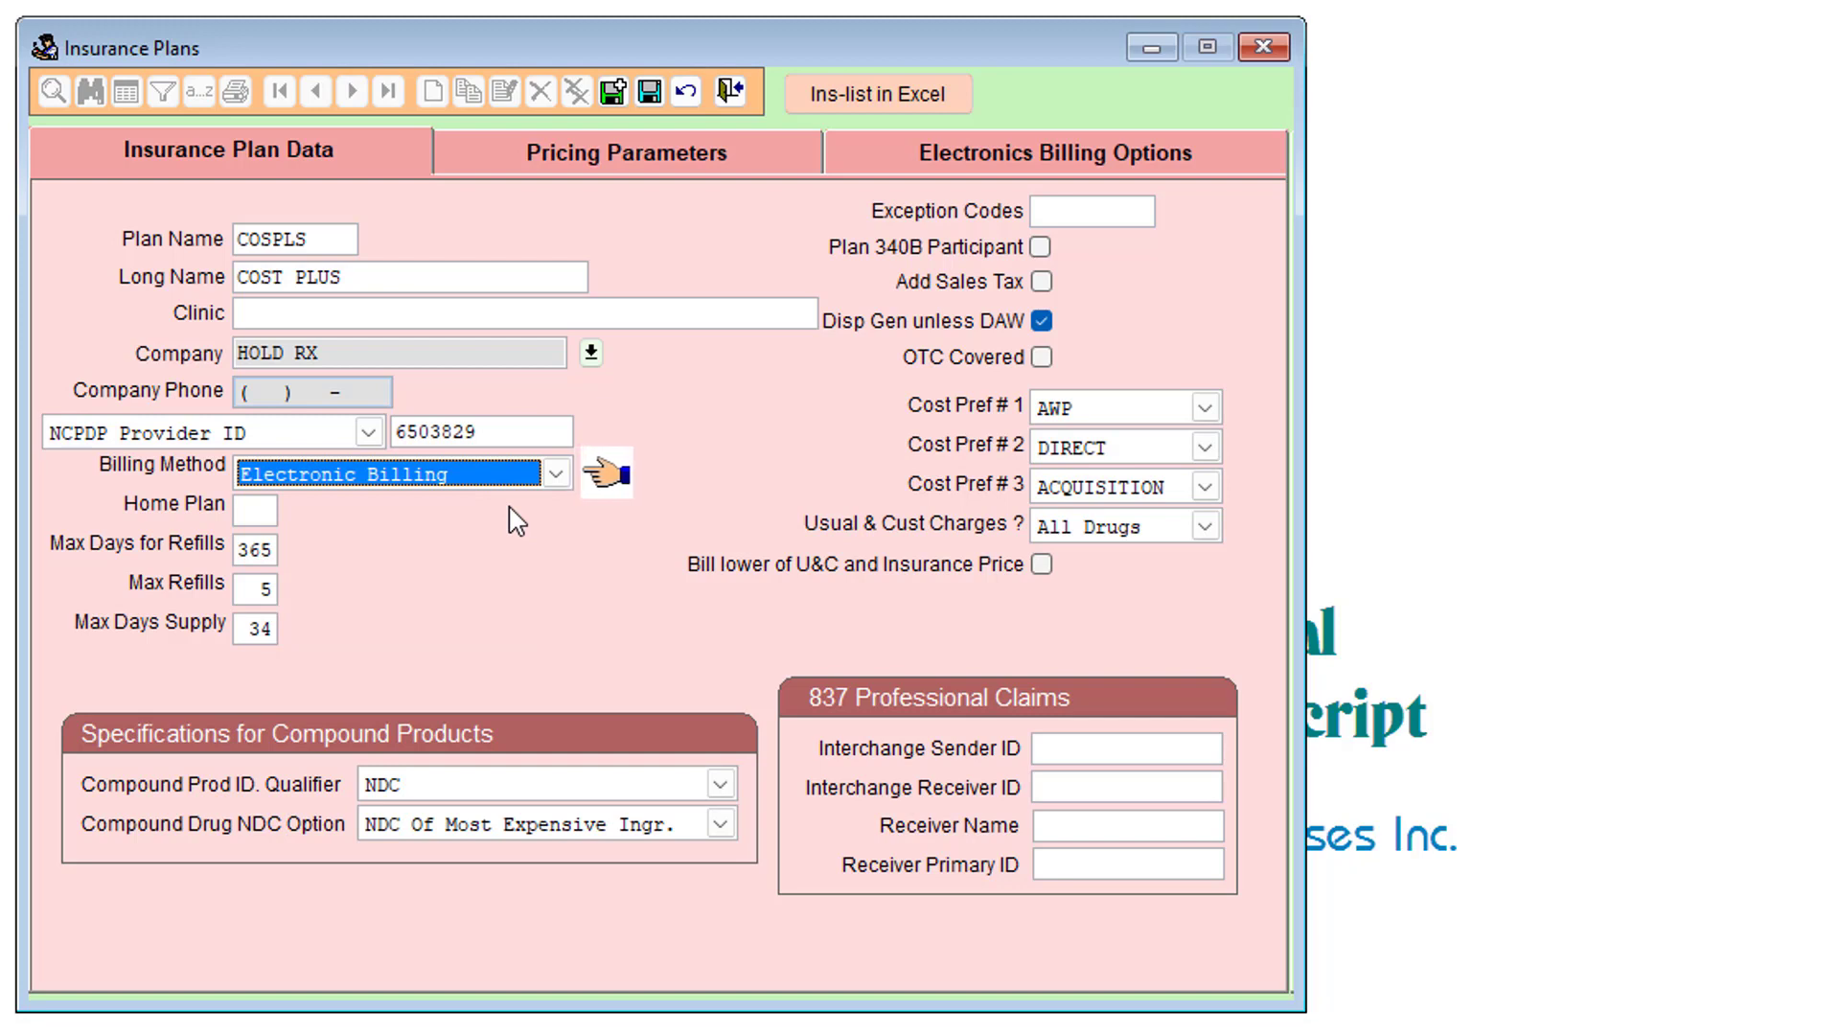
# - Set the plan's limits to 365 max days for refills, 6 max refills and 32 max days supply
pyautogui.press('Tab')
pyautogui.press('Tab')
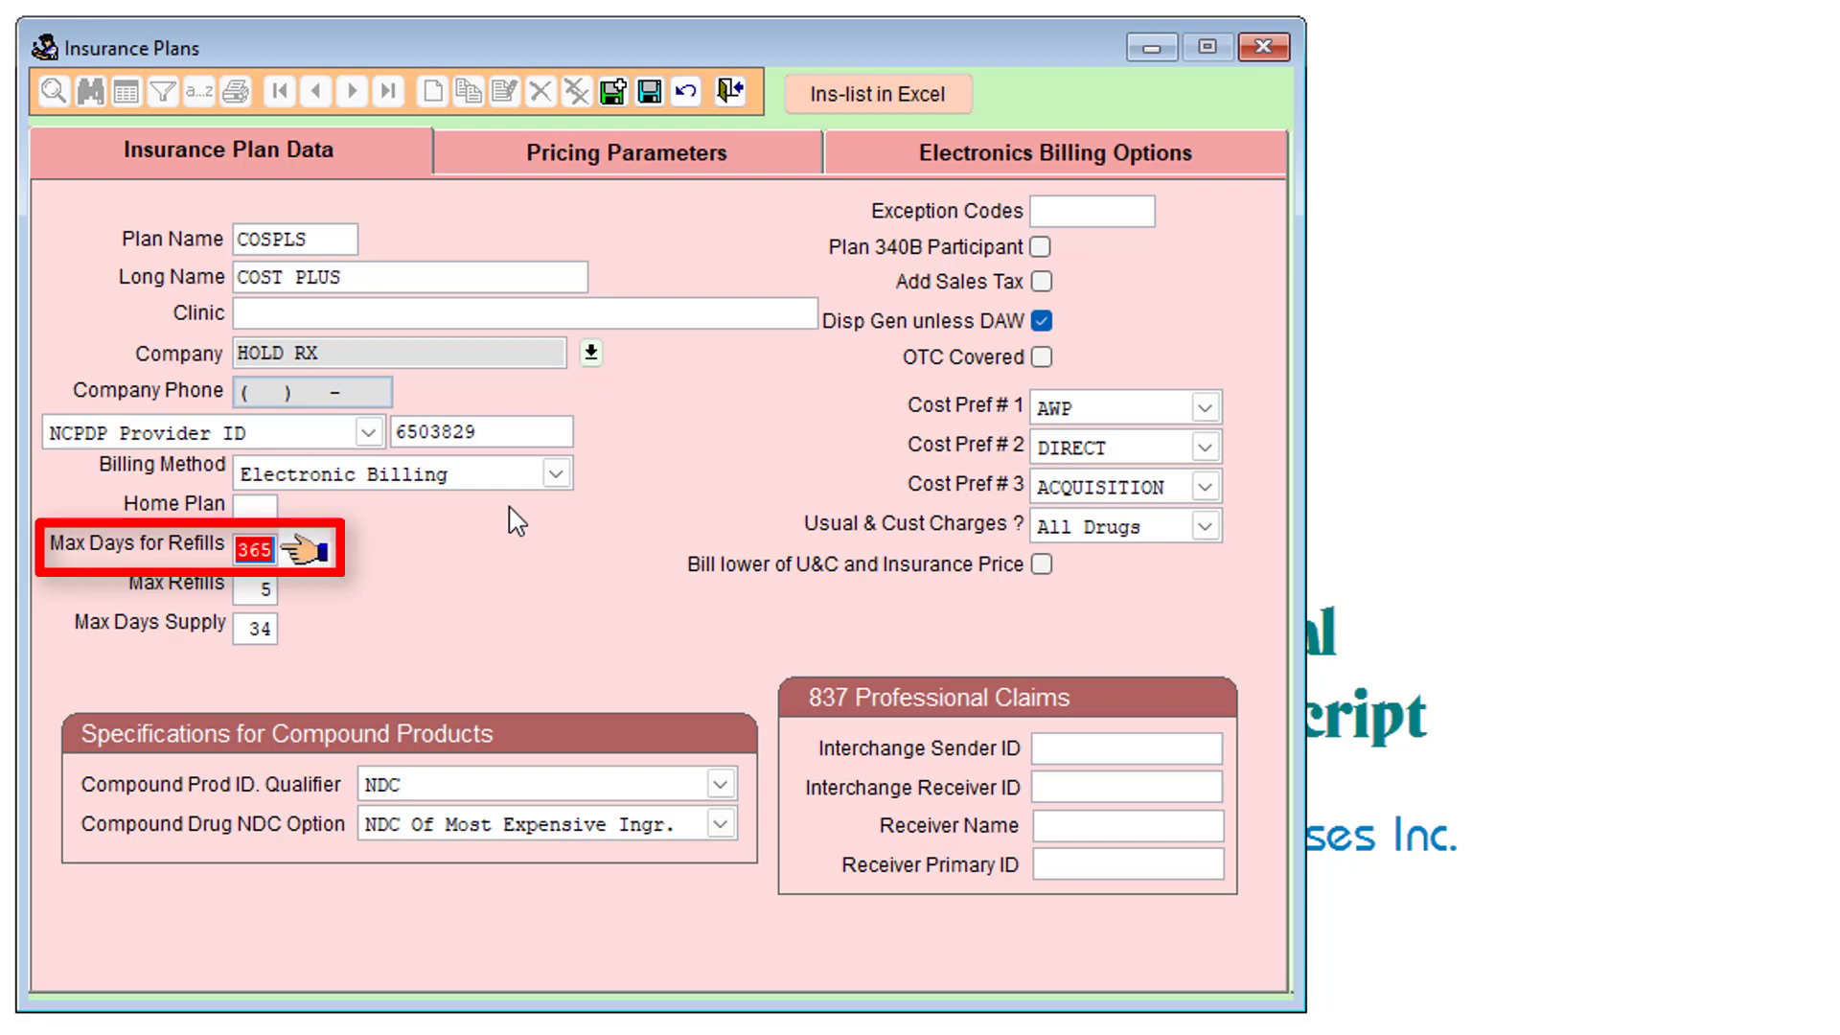
pyautogui.write('3')
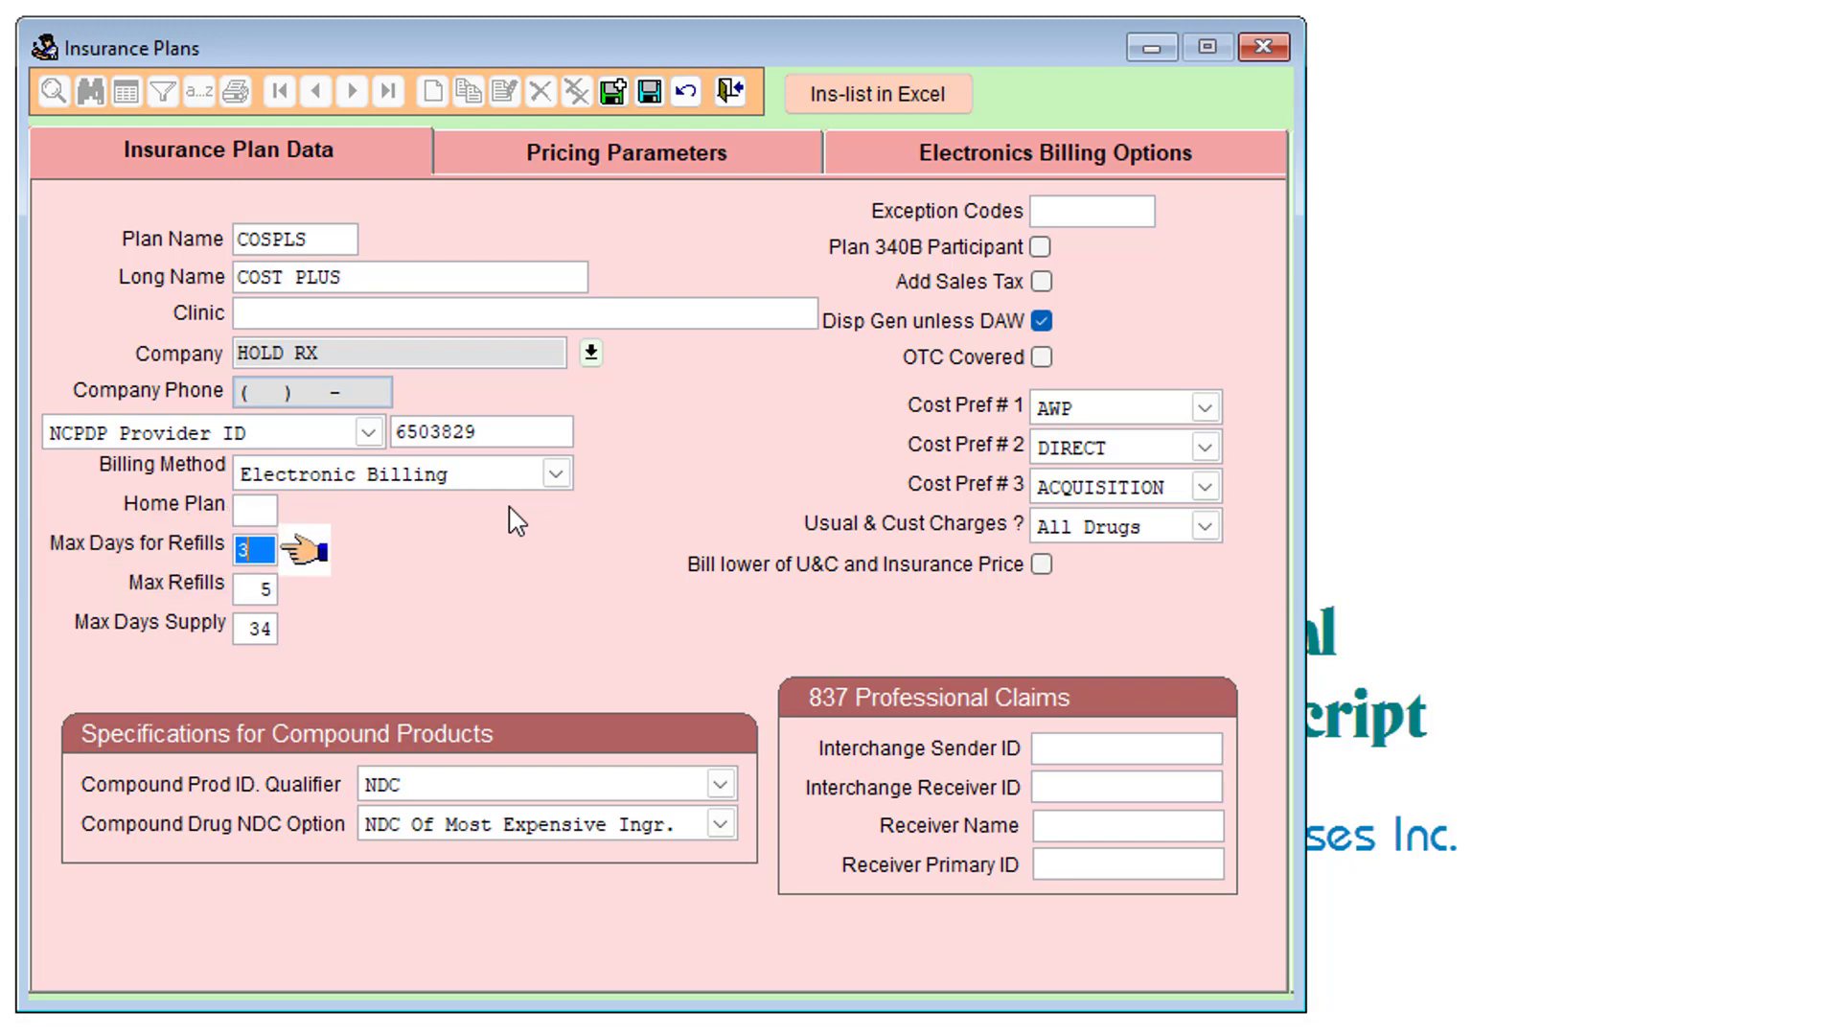
pyautogui.write('65')
pyautogui.press('Tab')
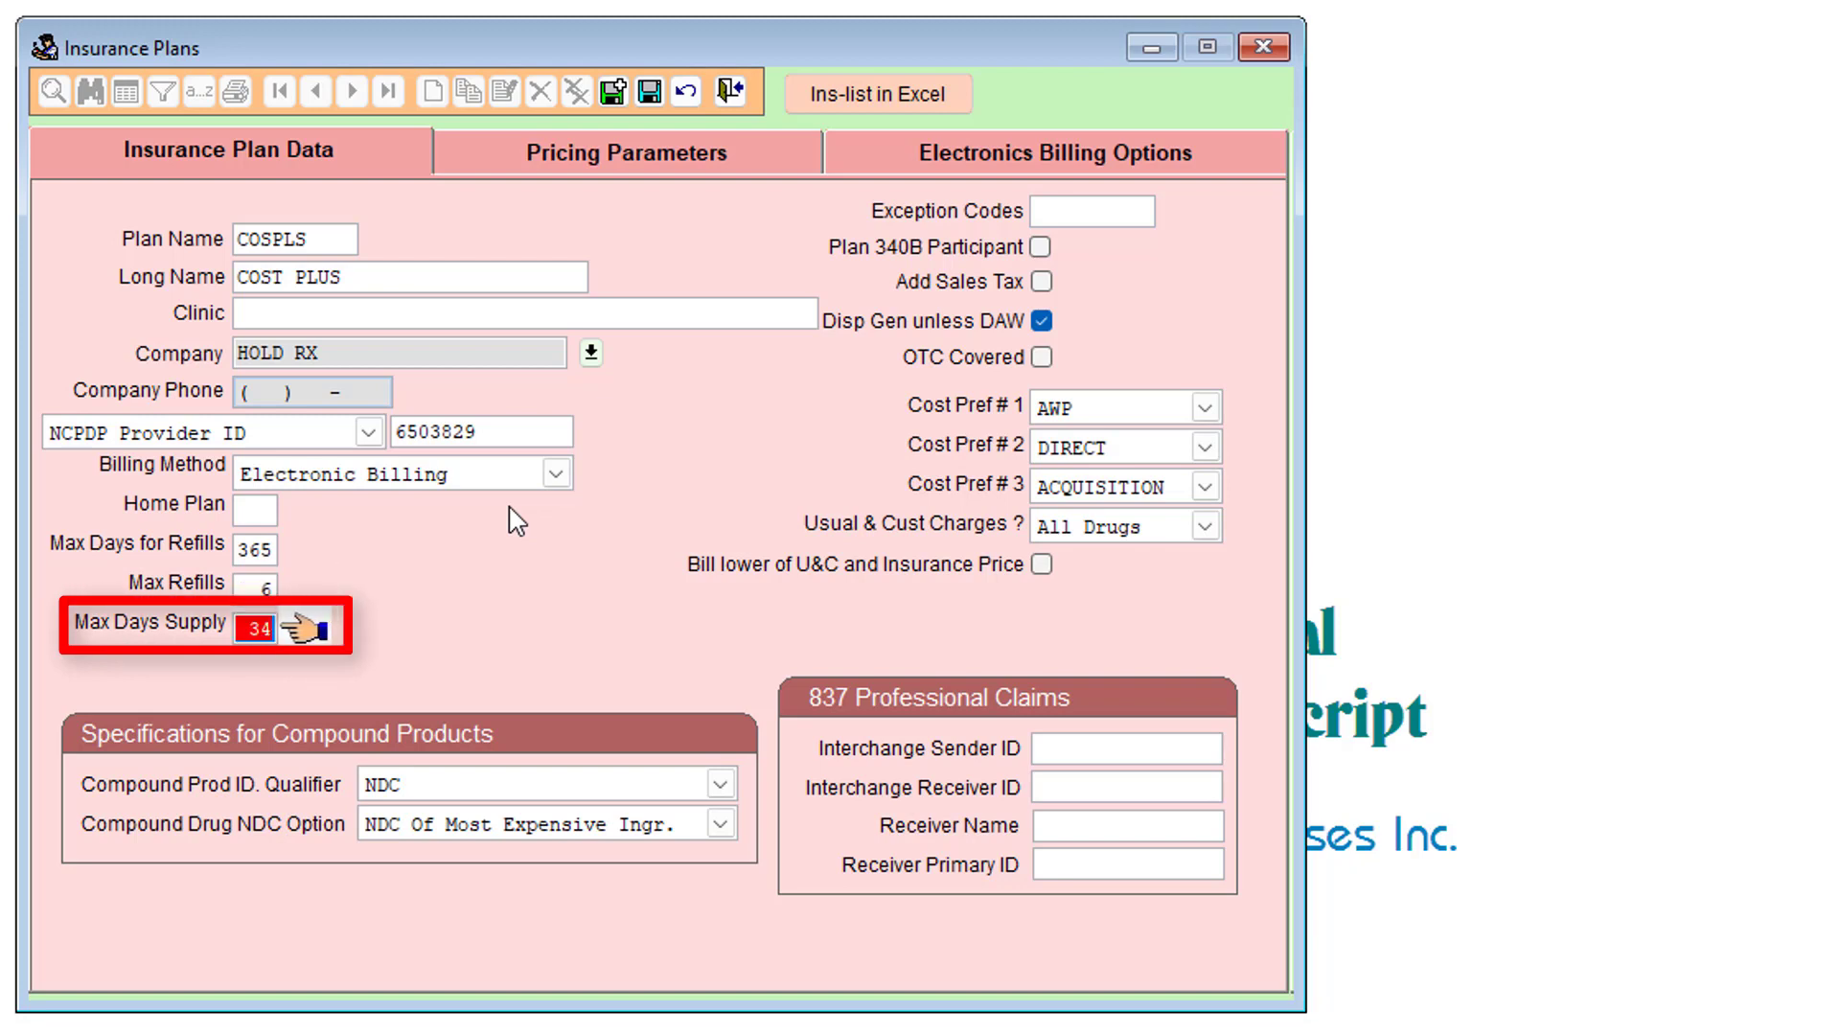
pyautogui.write('32')
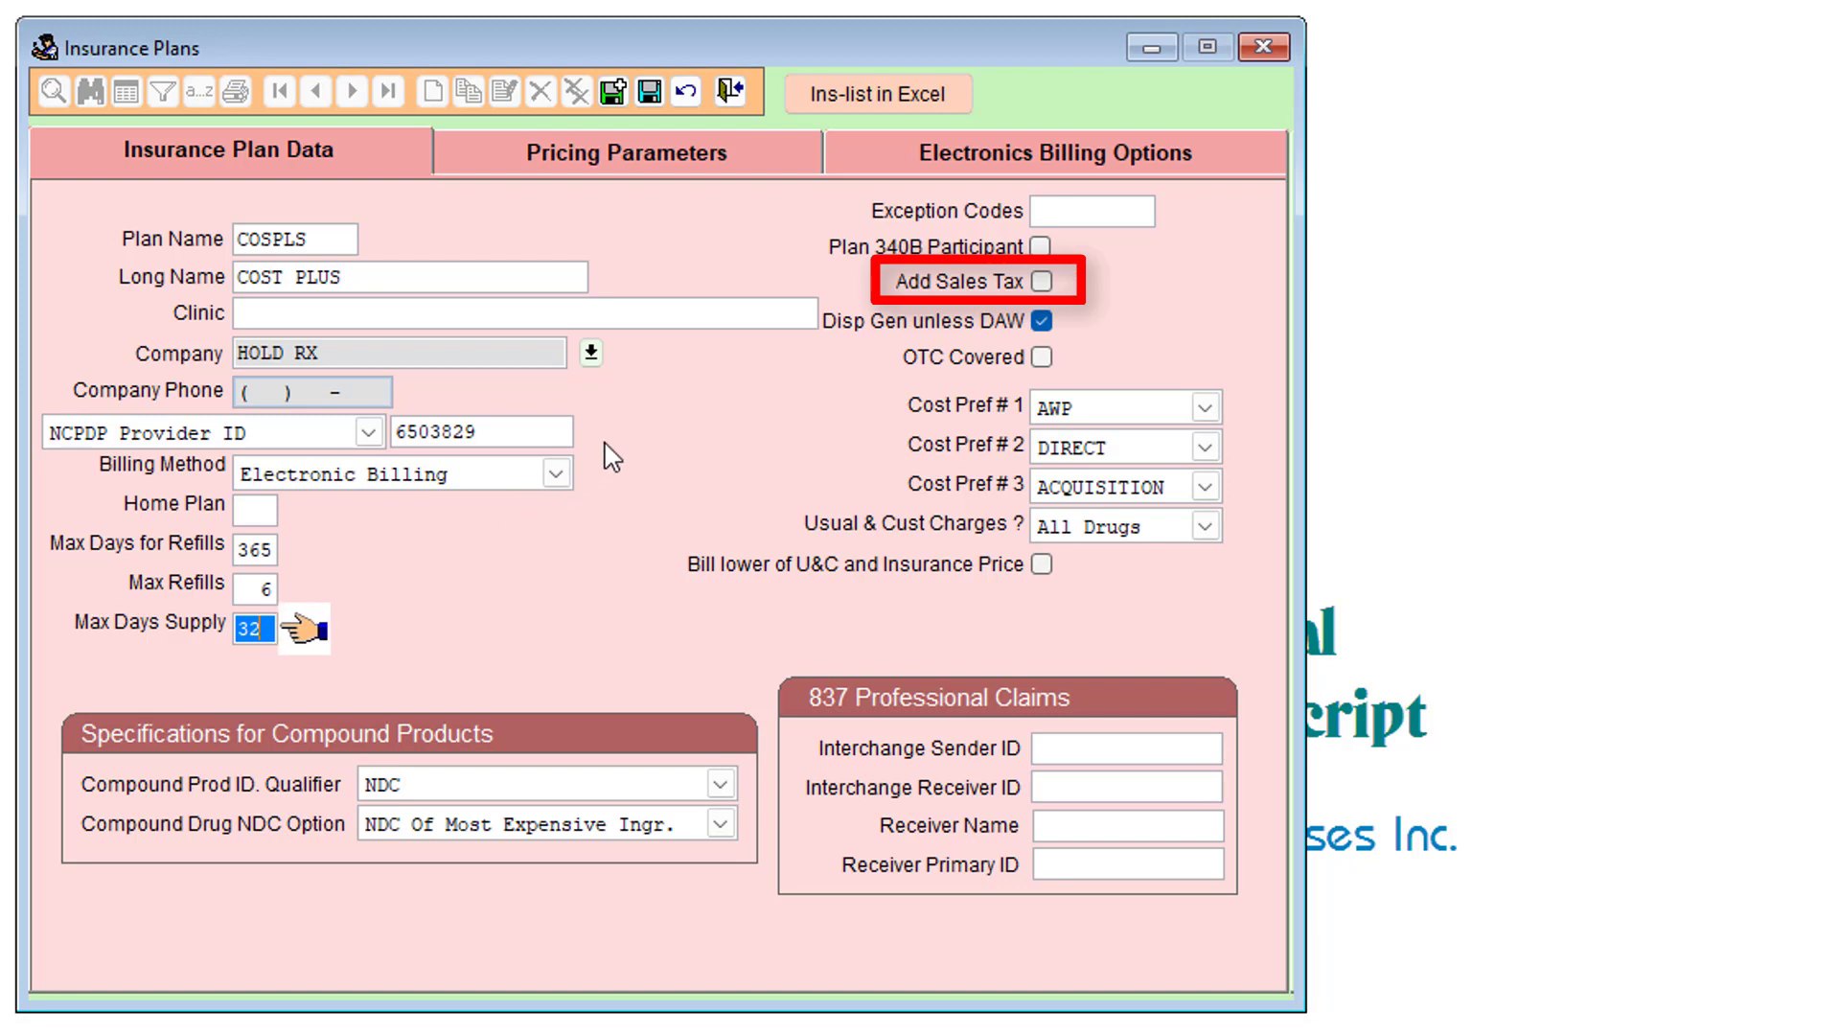
# - Enable Add Sales Tax and OTC Covered for the plan
pyautogui.click(1040, 282)
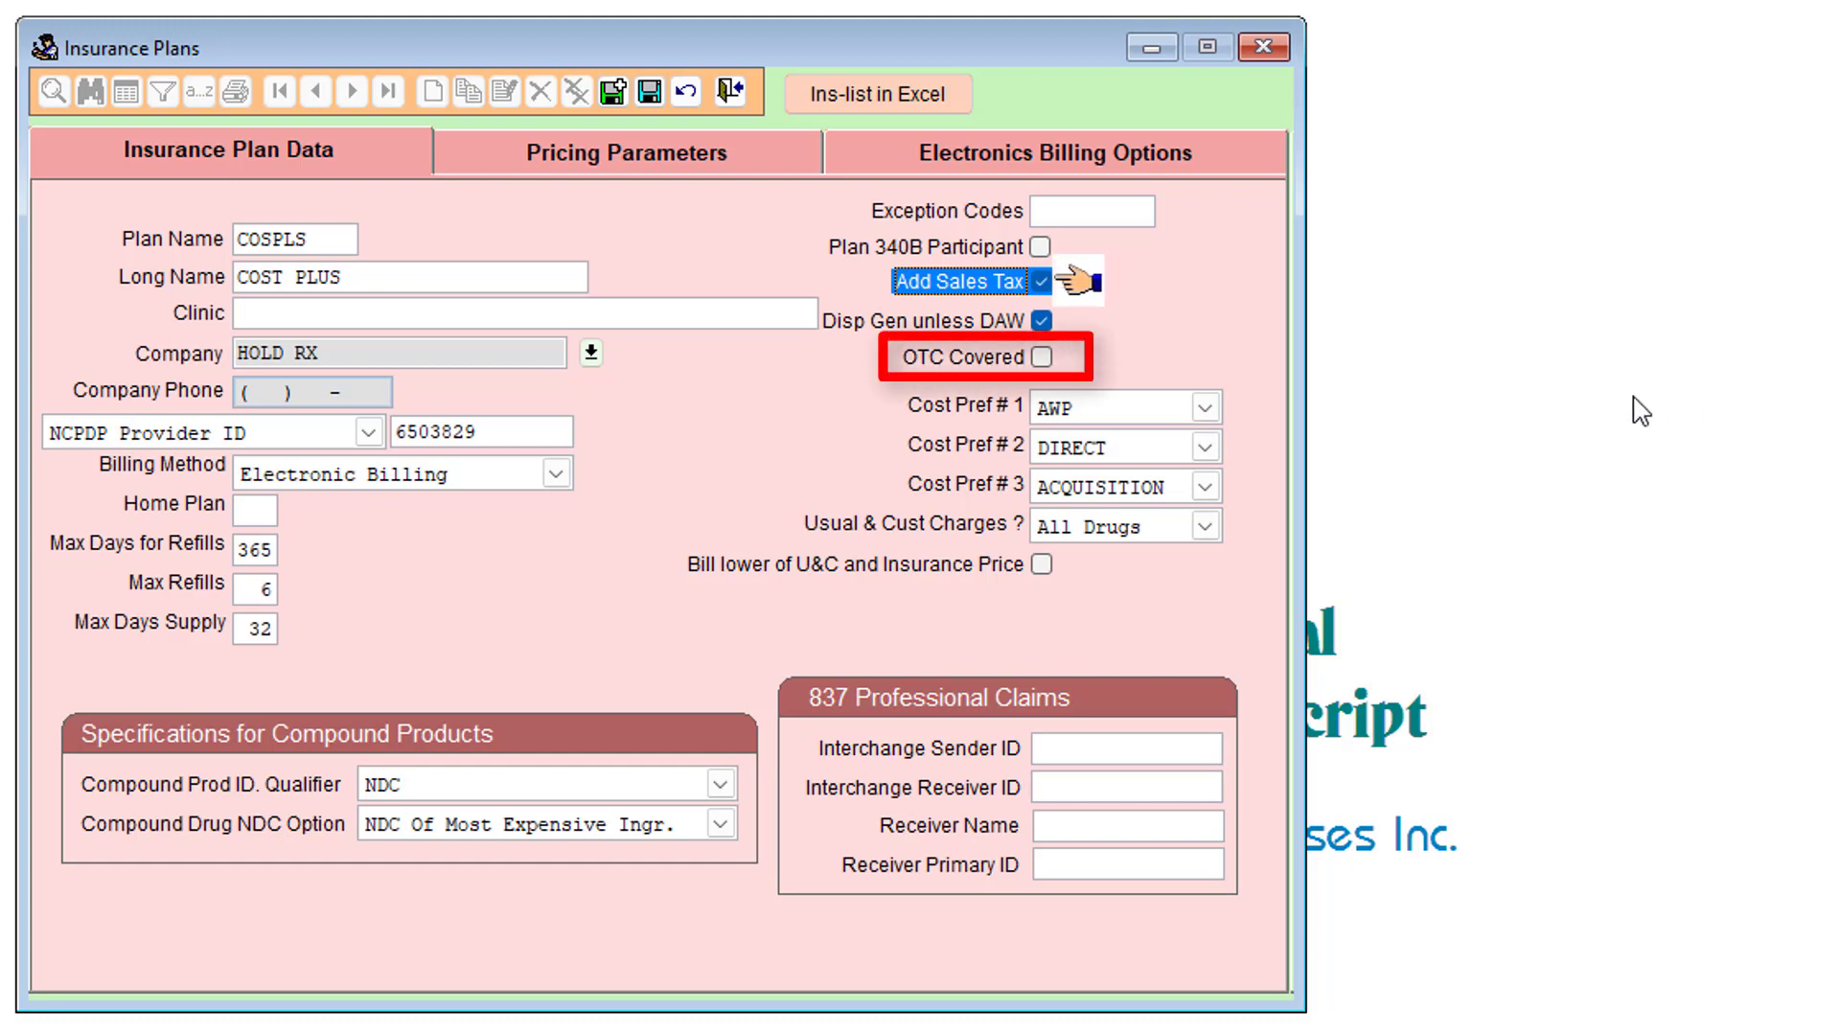
pyautogui.click(1040, 359)
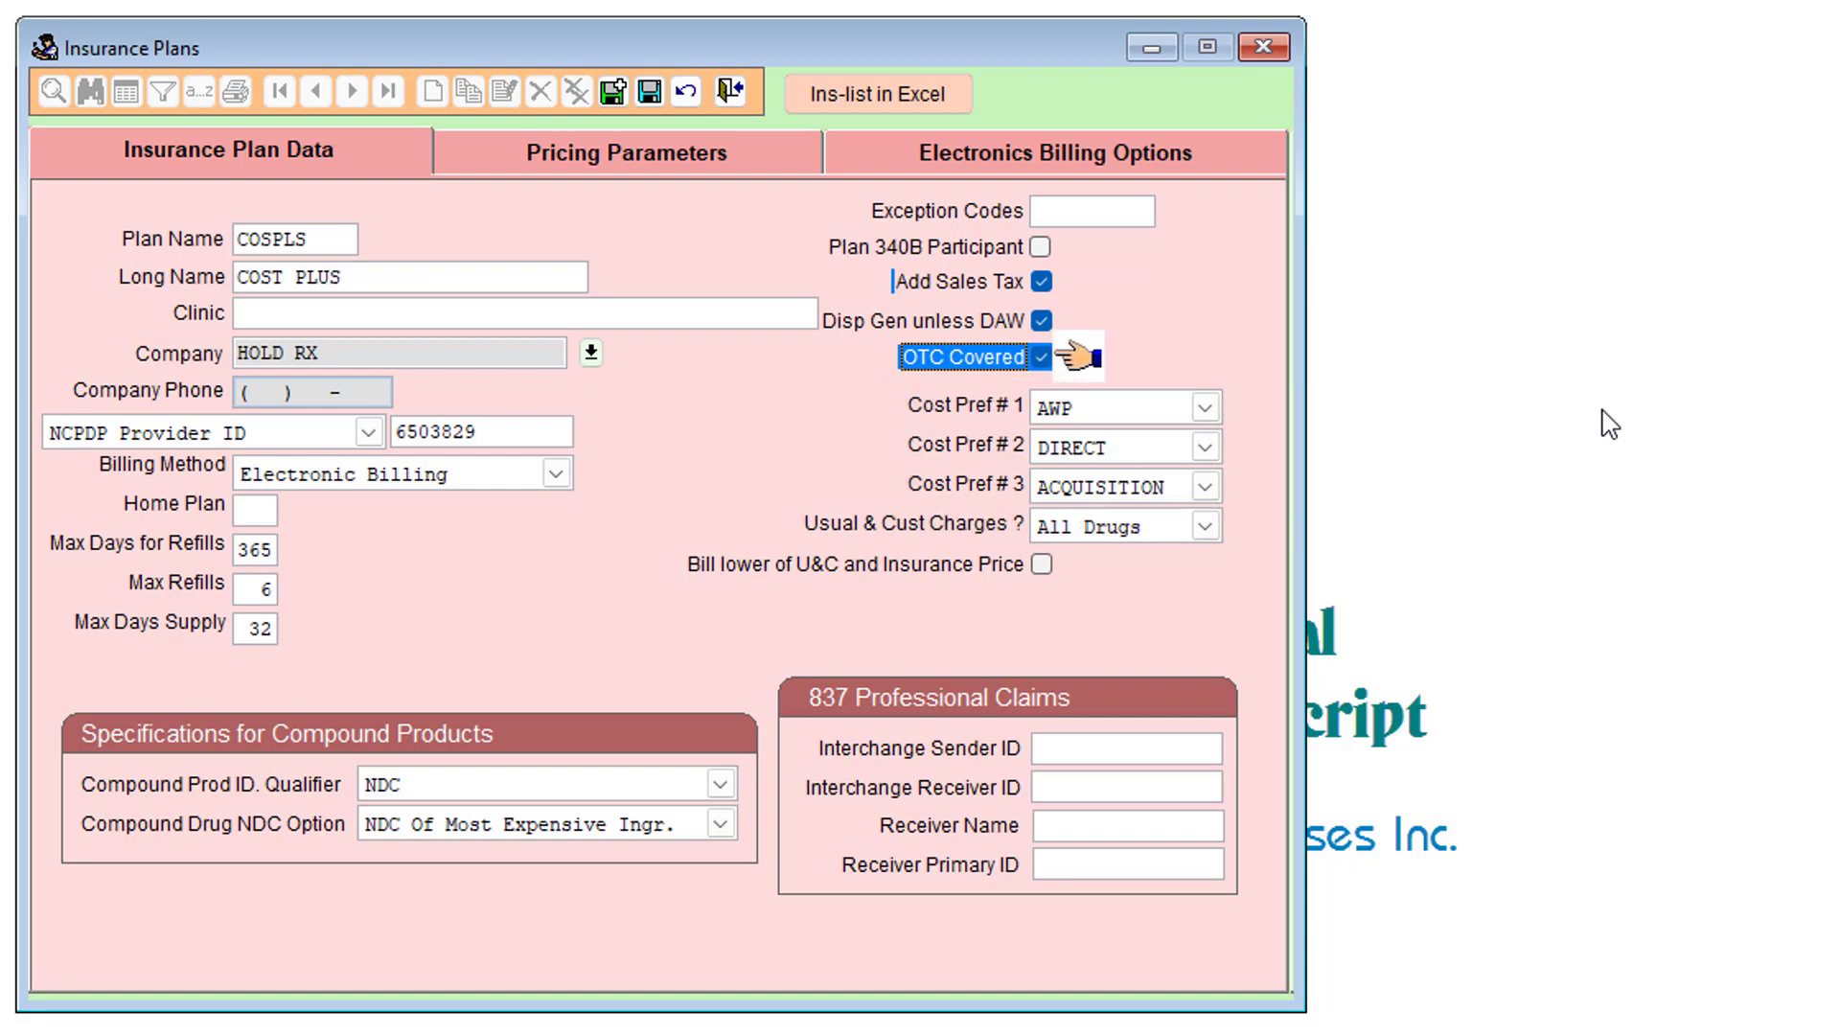
# - Set cost preferences 1 to 3 to AWP, MAC and DIRECT, and apply usual and customary charges to All Drugs
pyautogui.click(1204, 407)
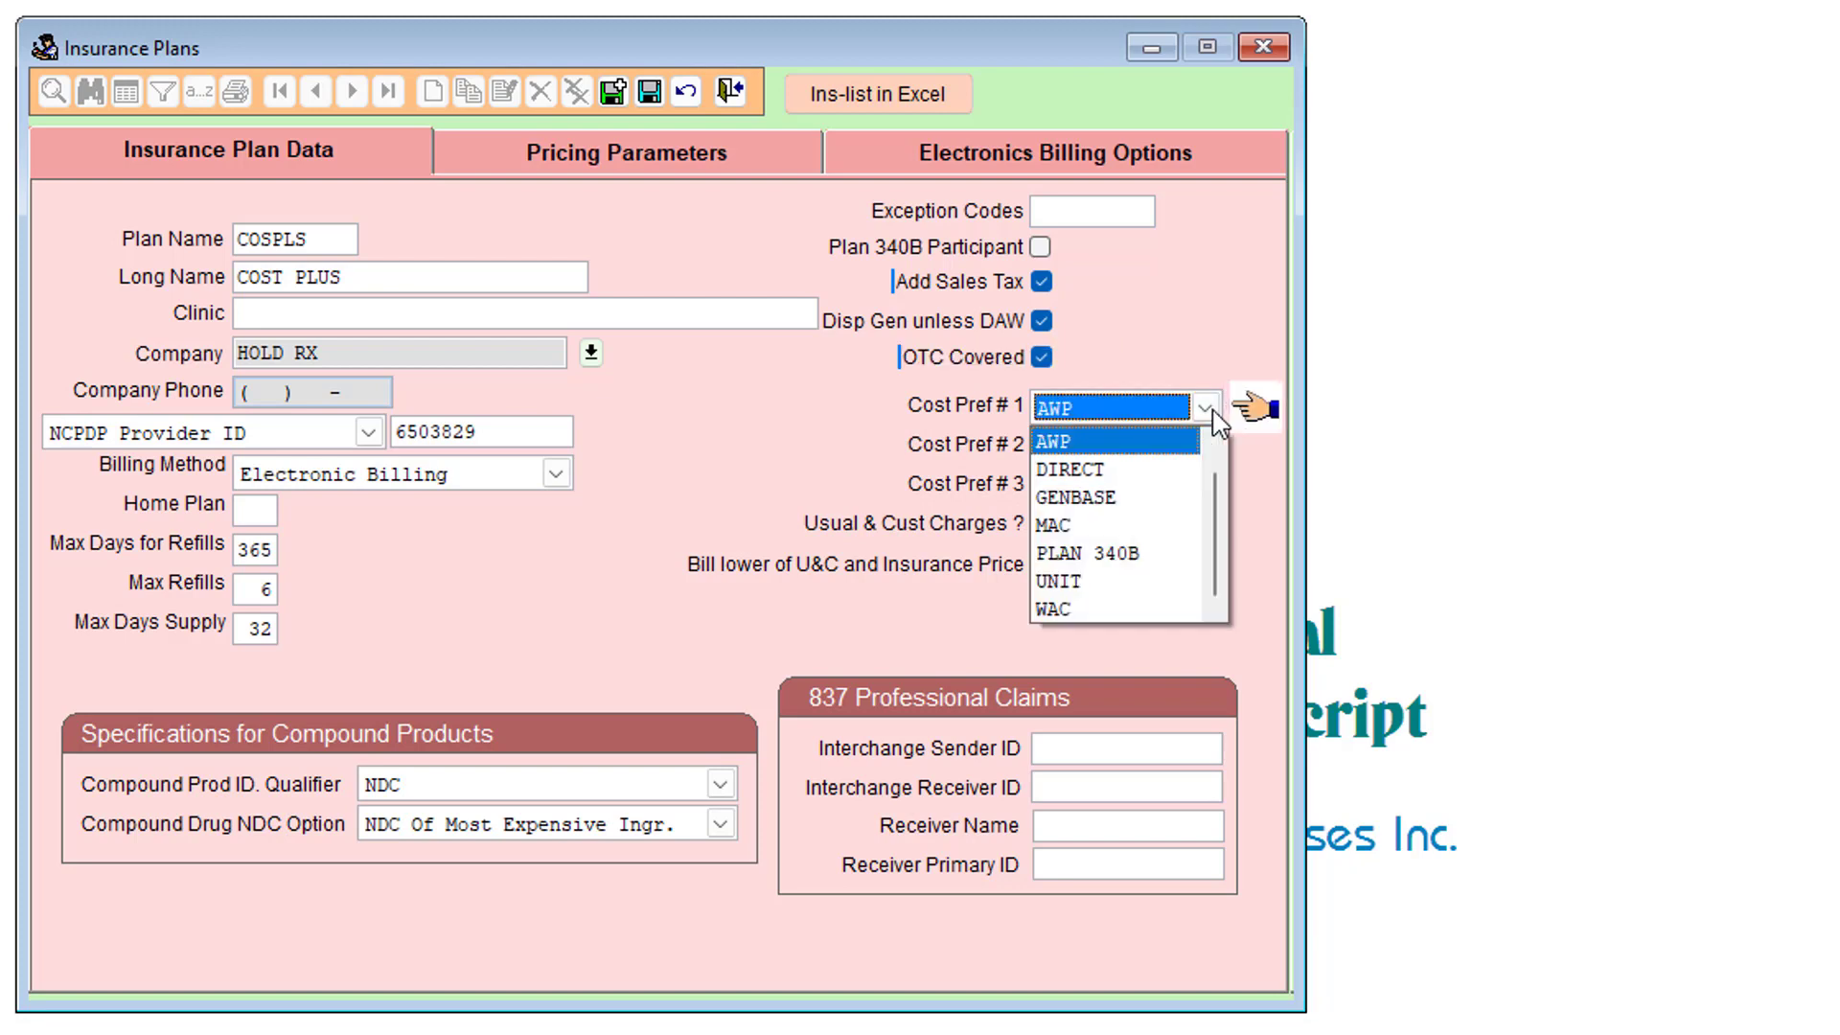
pyautogui.click(1161, 443)
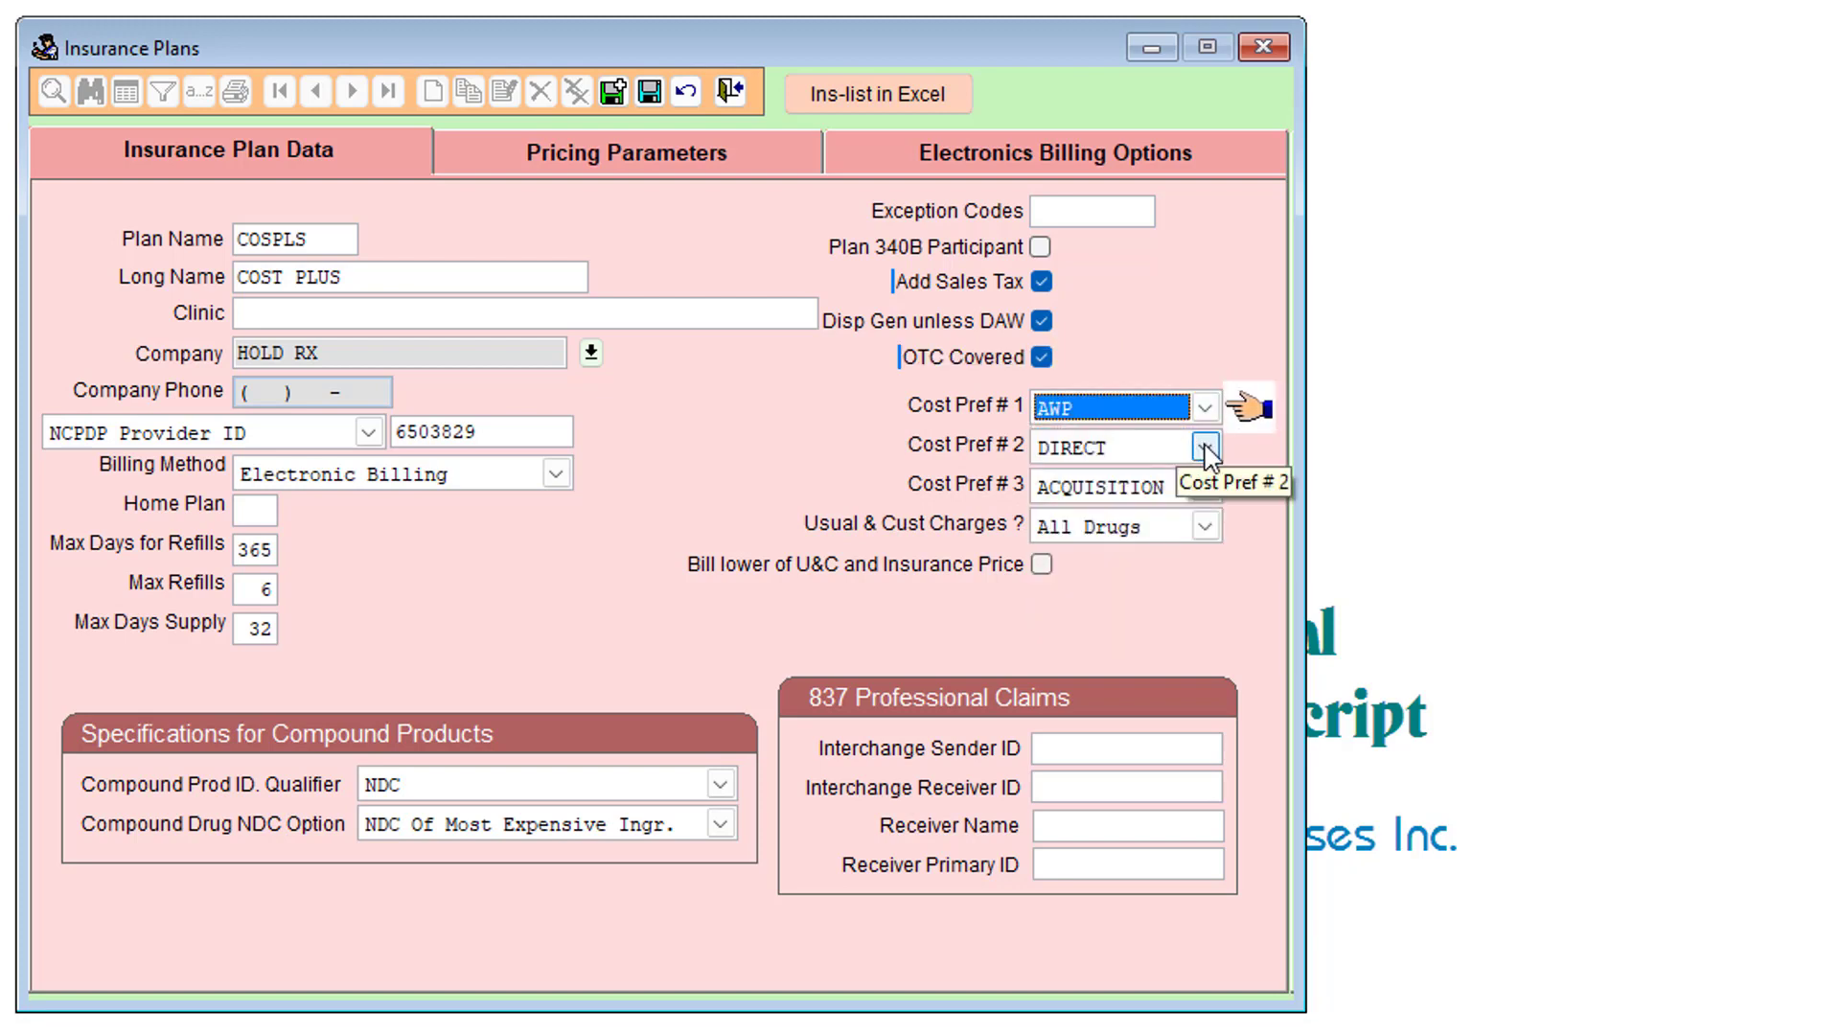
pyautogui.click(1202, 447)
pyautogui.click(1163, 568)
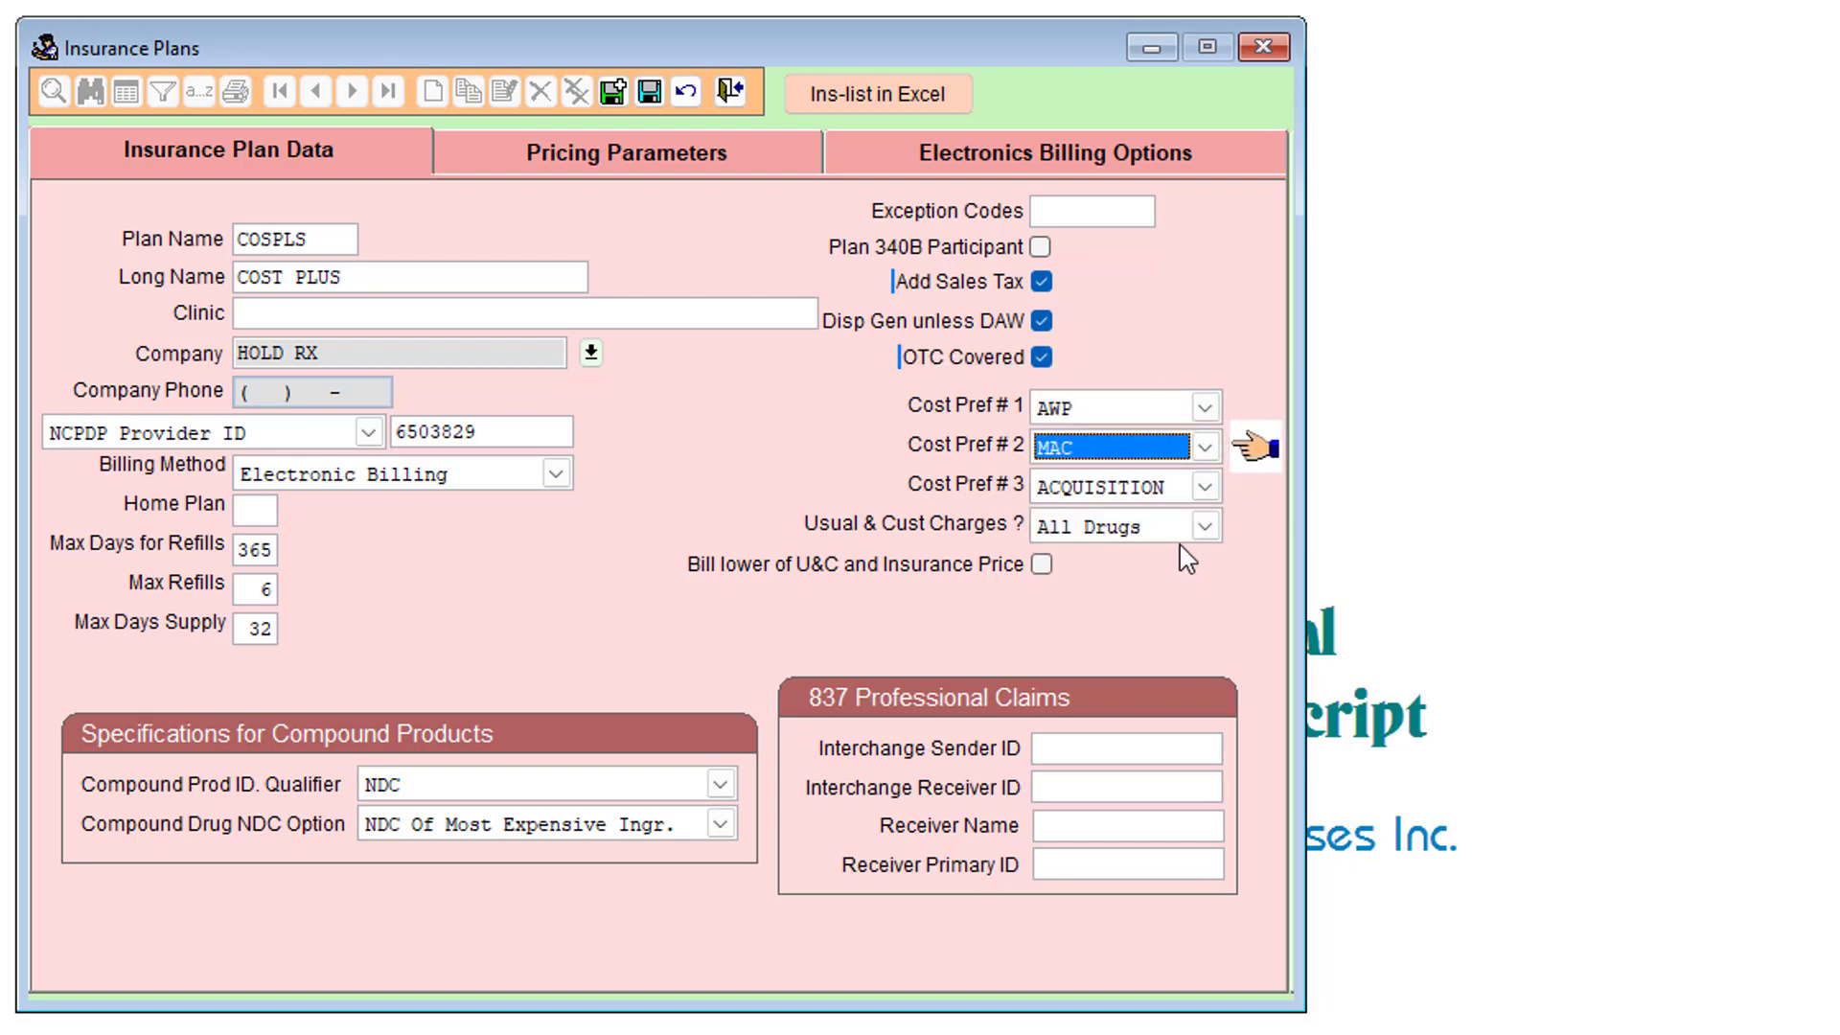
pyautogui.click(1204, 487)
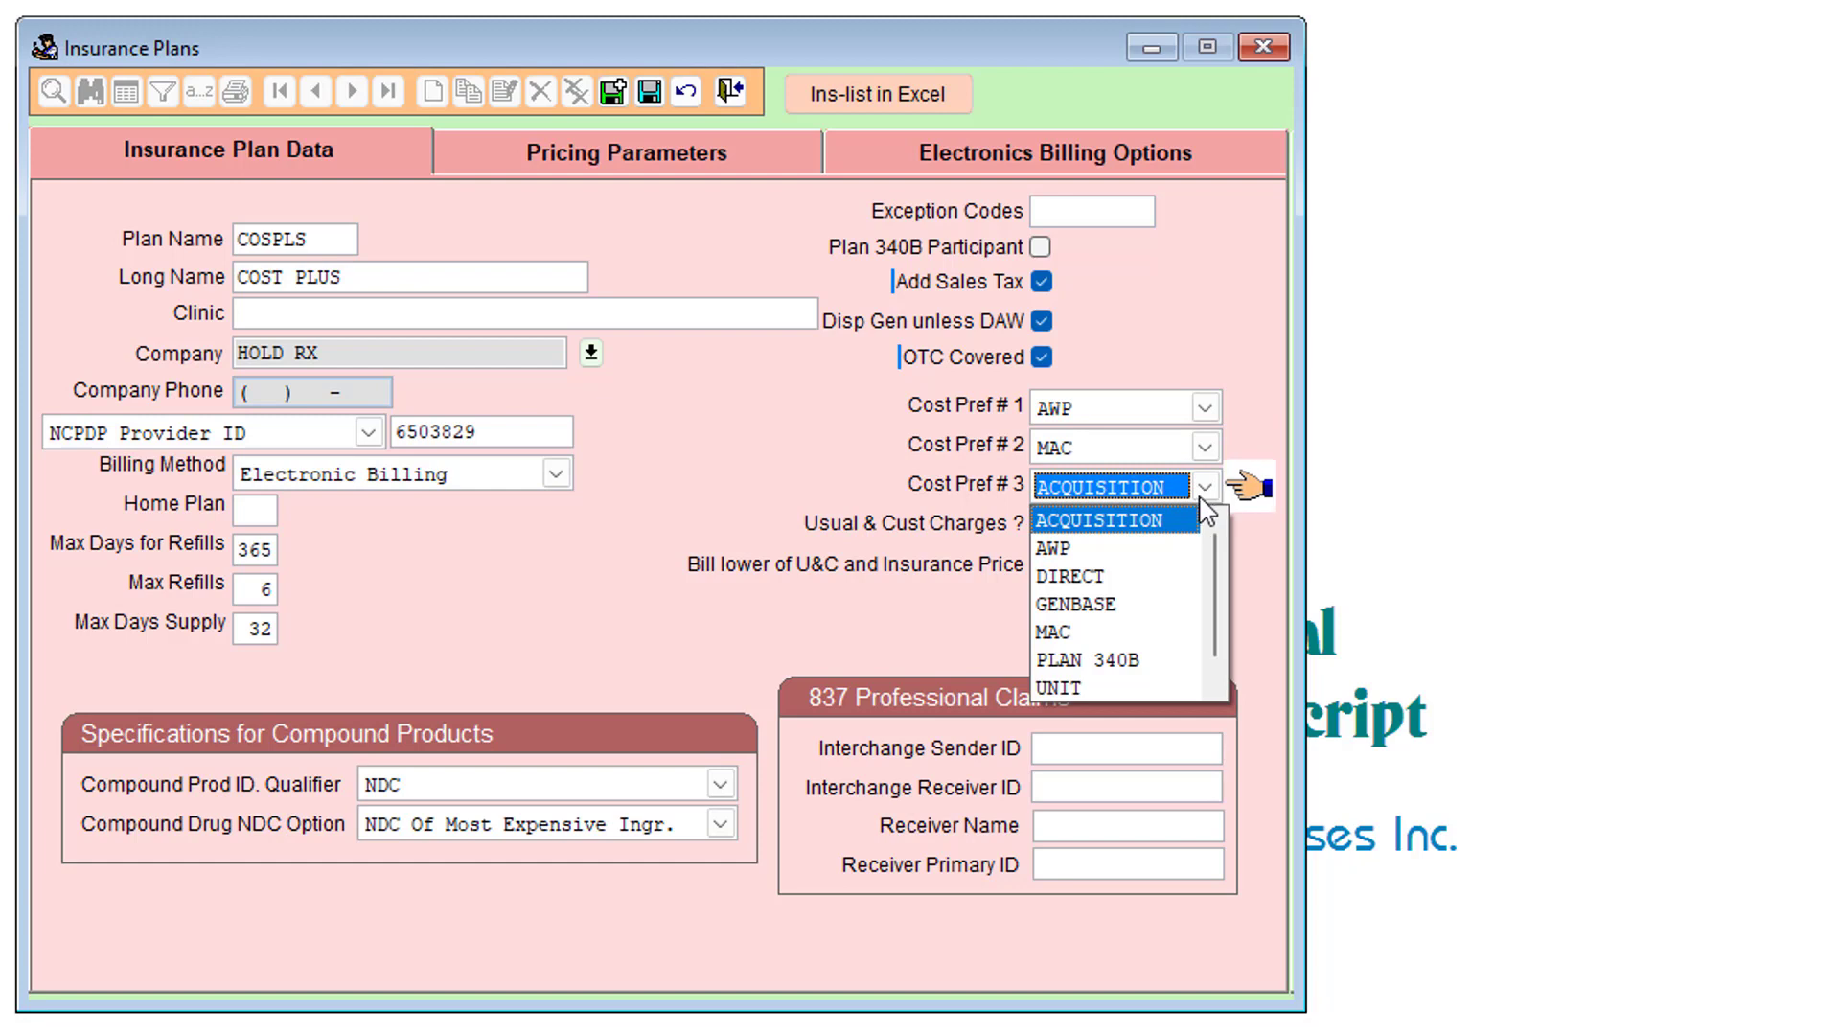
pyautogui.click(1165, 572)
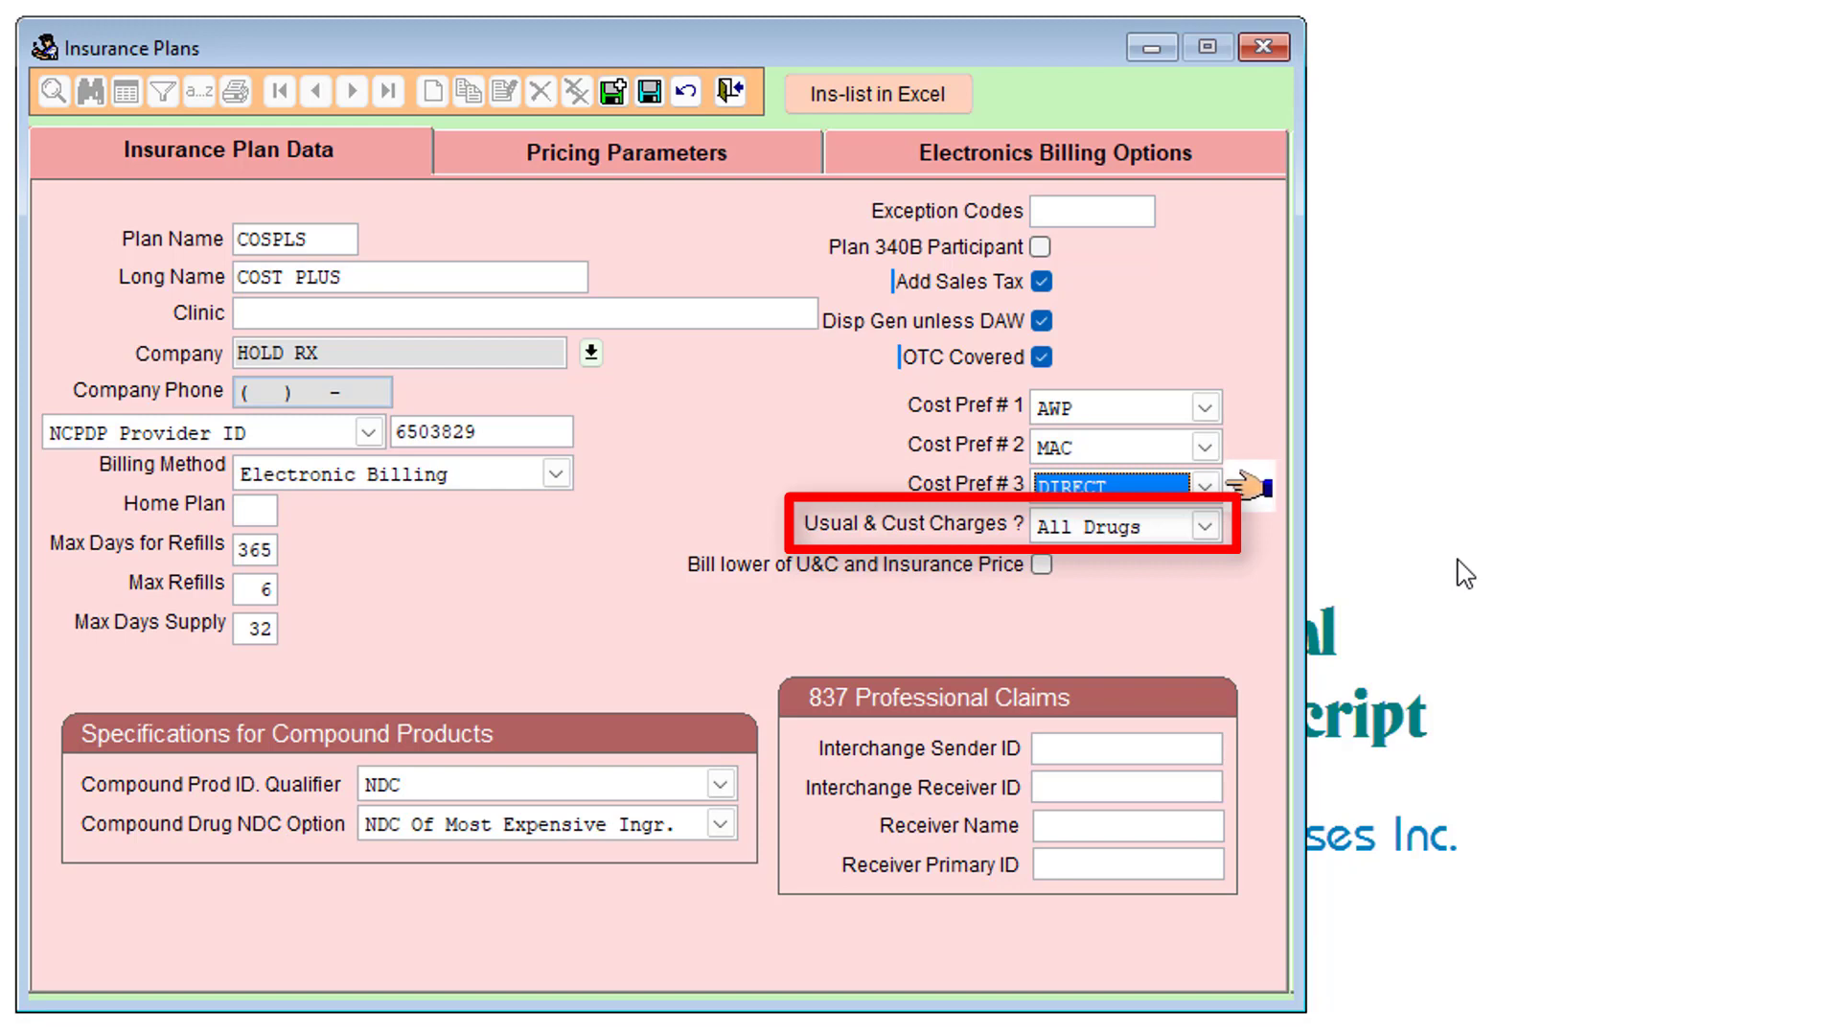
pyautogui.click(1206, 530)
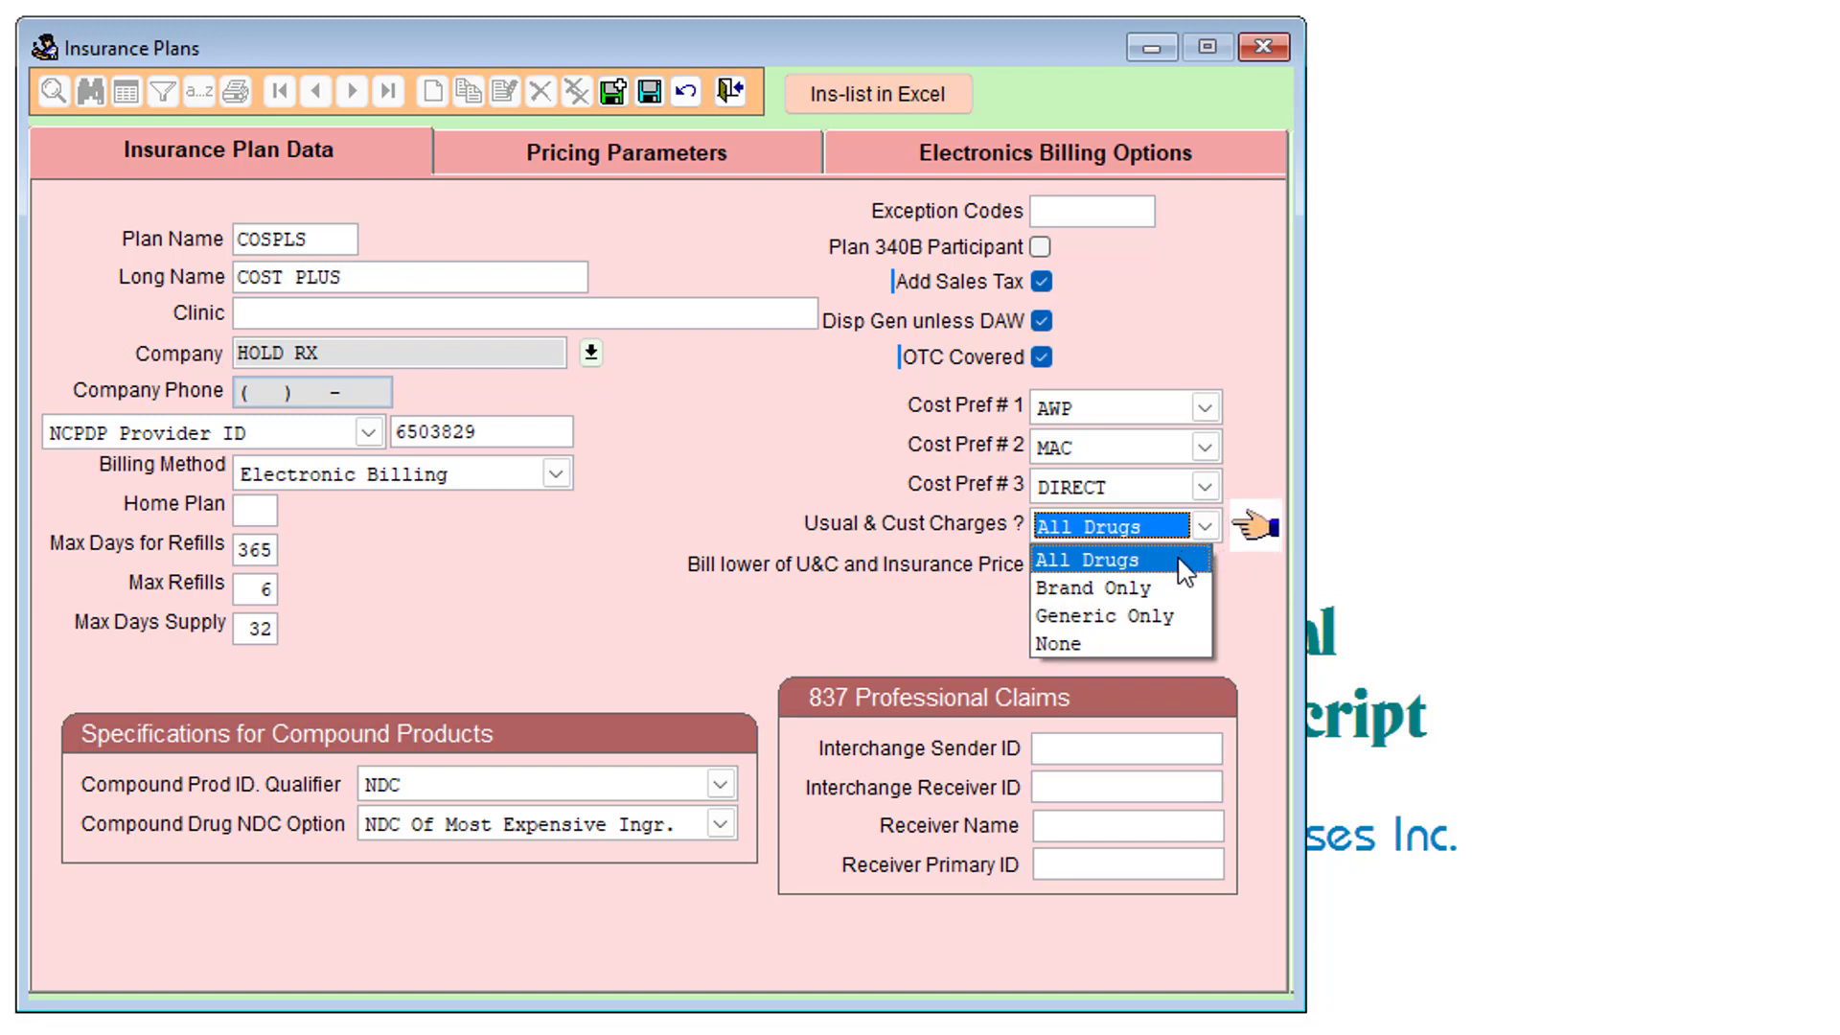
pyautogui.click(1186, 562)
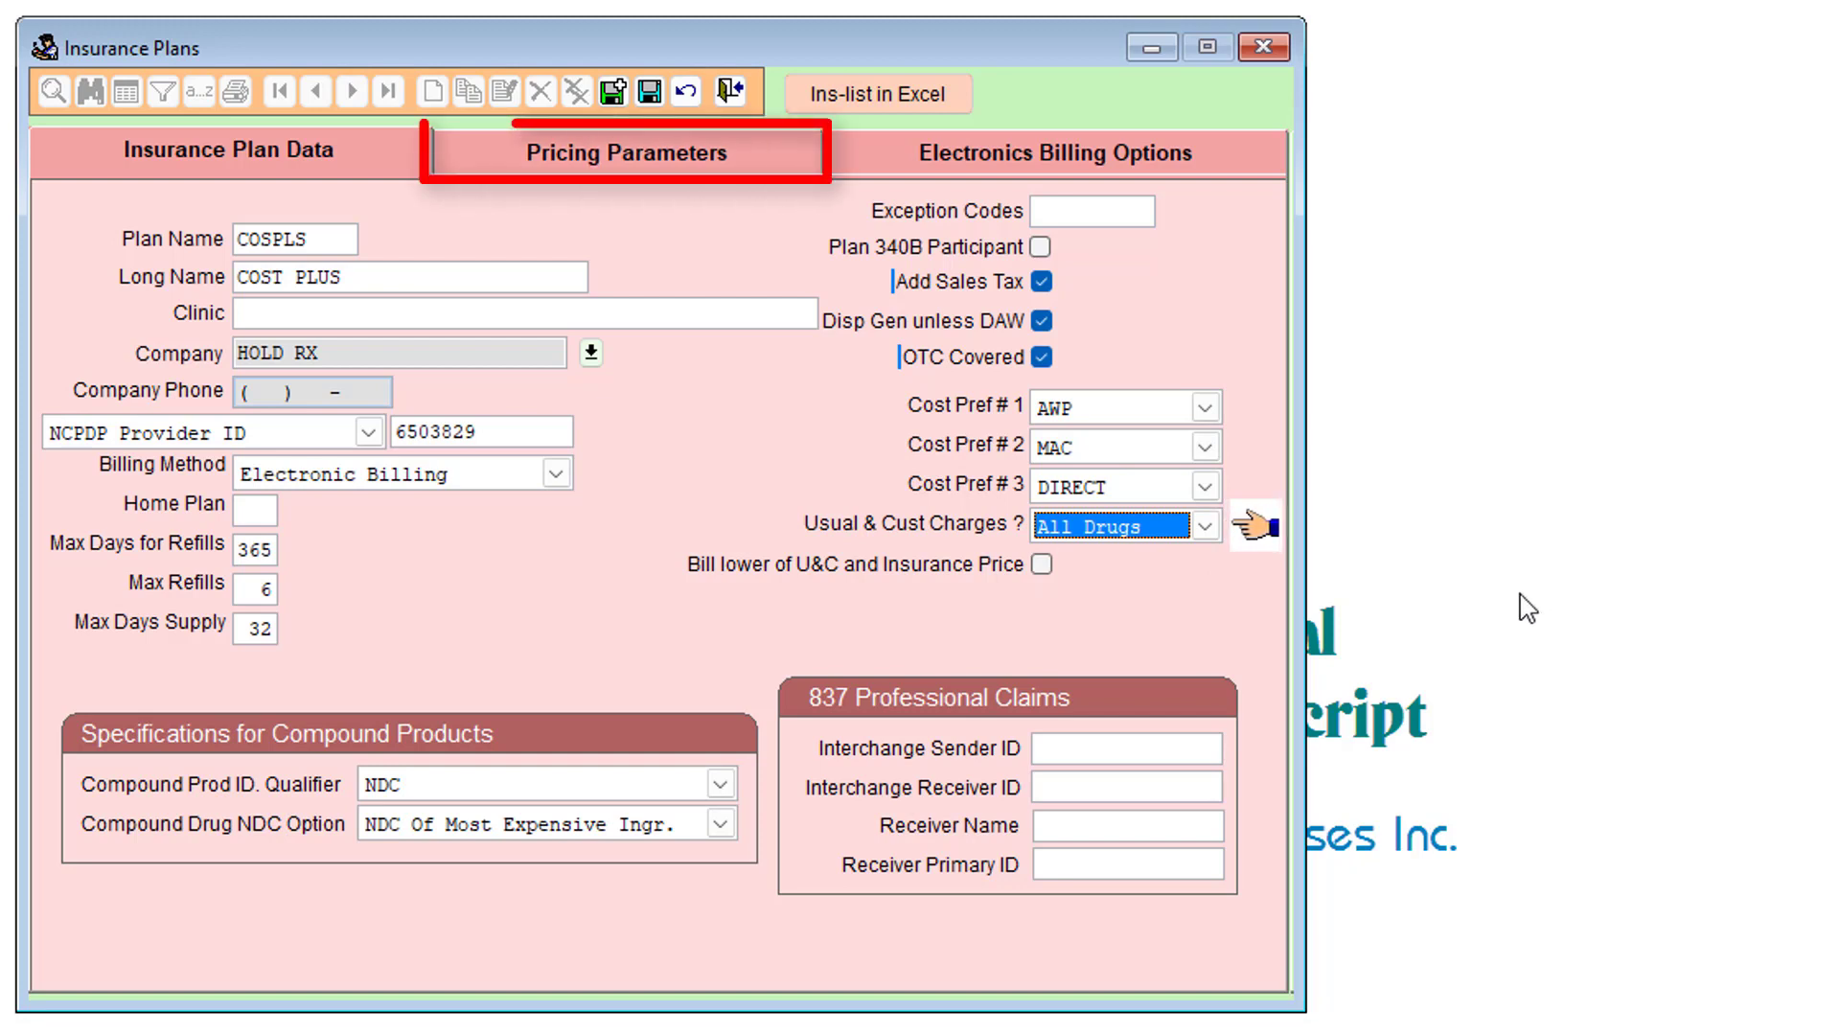
# - Set the brand markup to 1.000 in the plan's pricing parameters
pyautogui.click(754, 165)
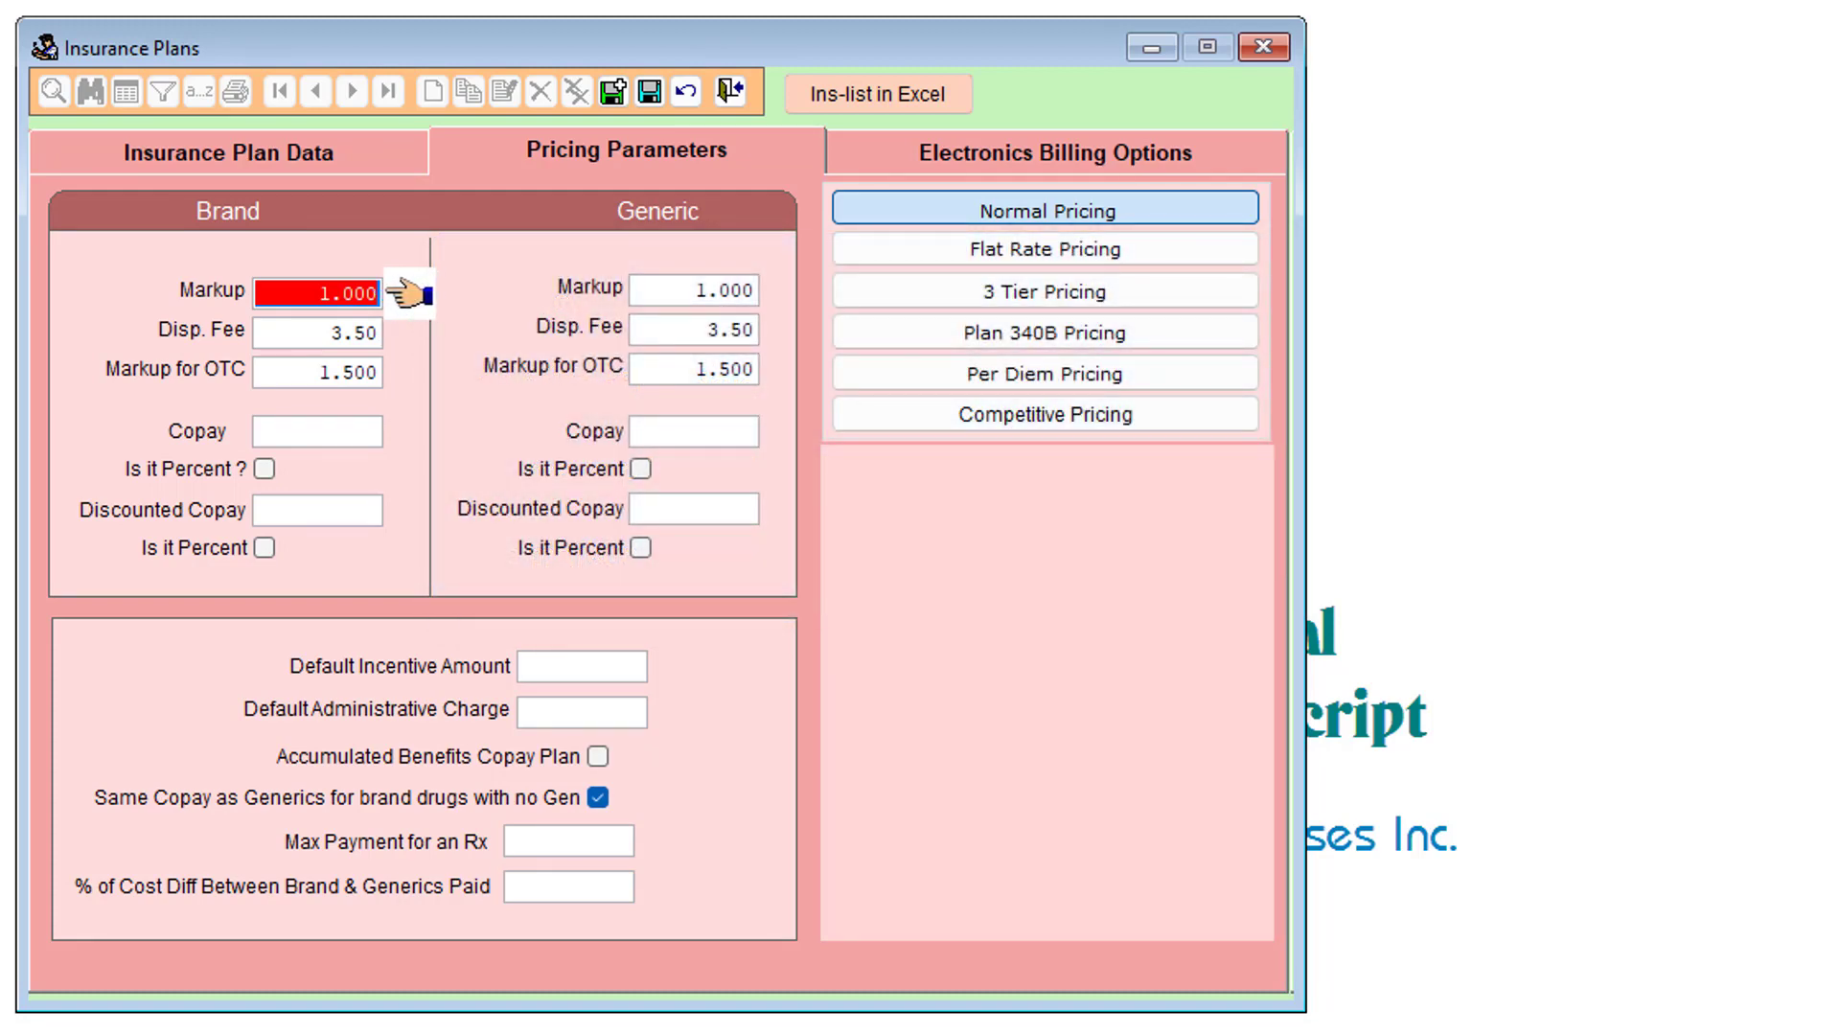
pyautogui.write('1 .')
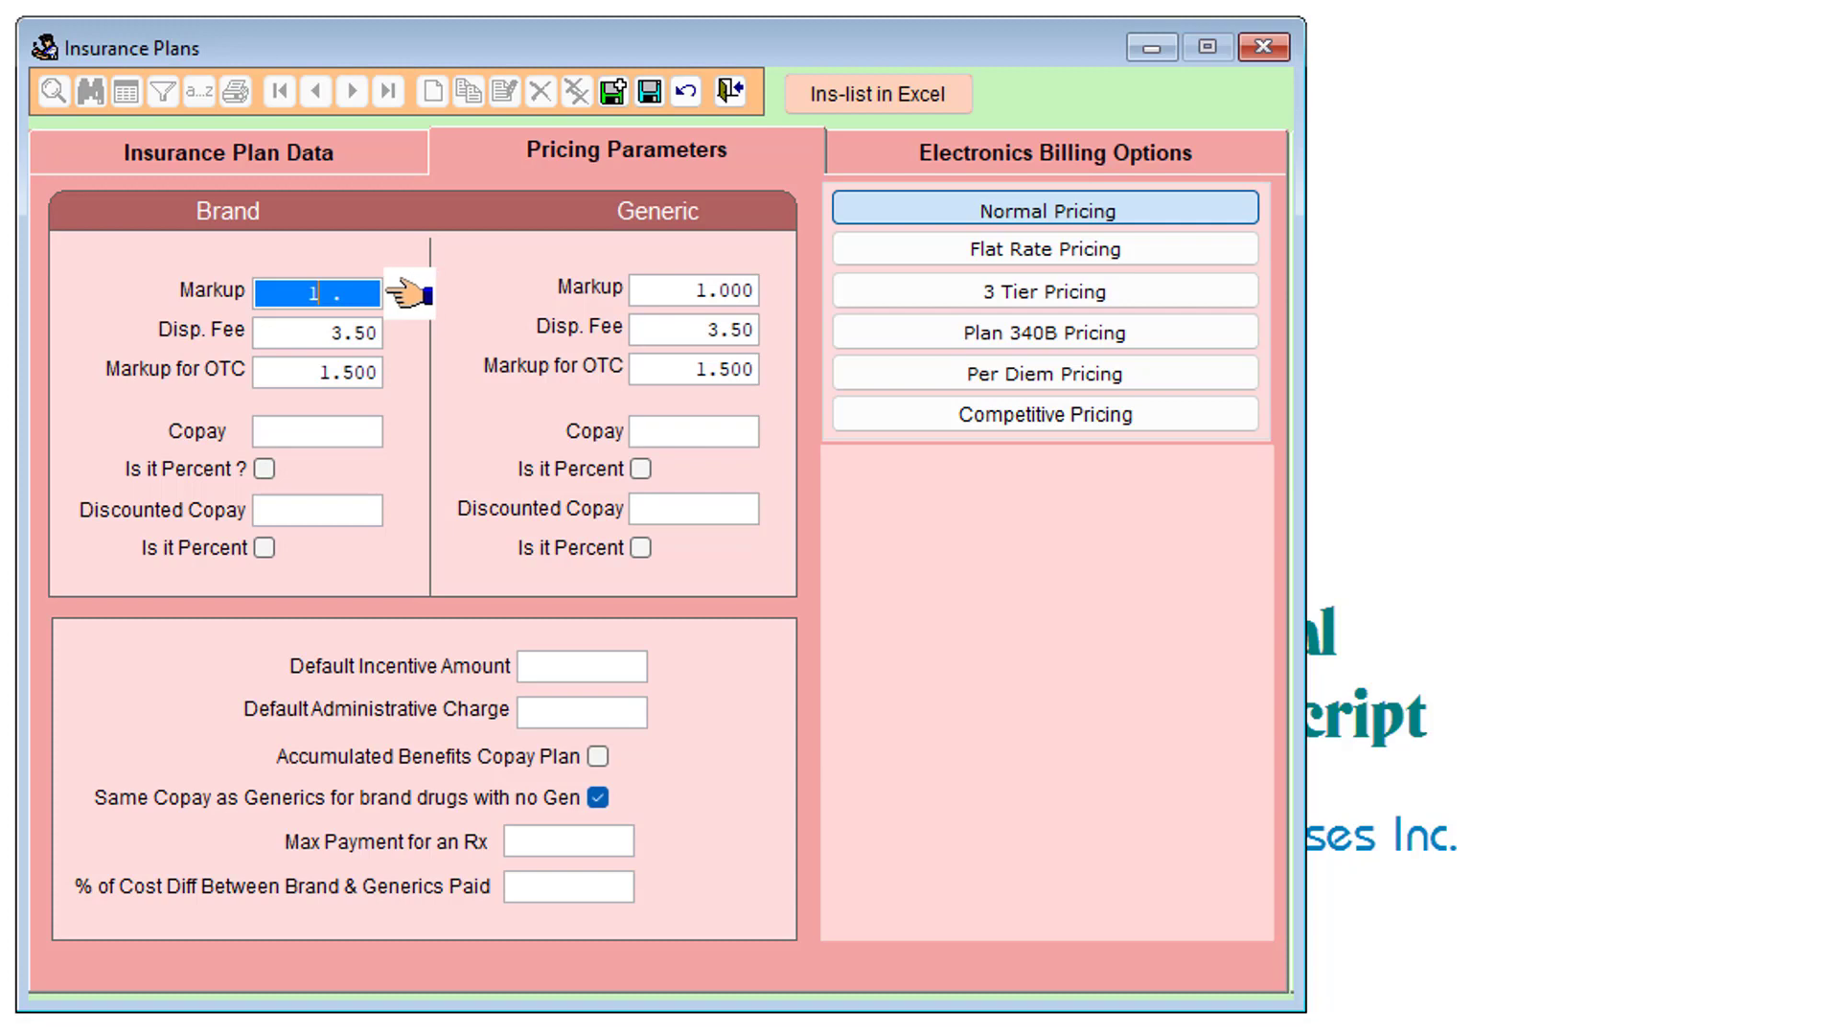
pyautogui.press('Tab')
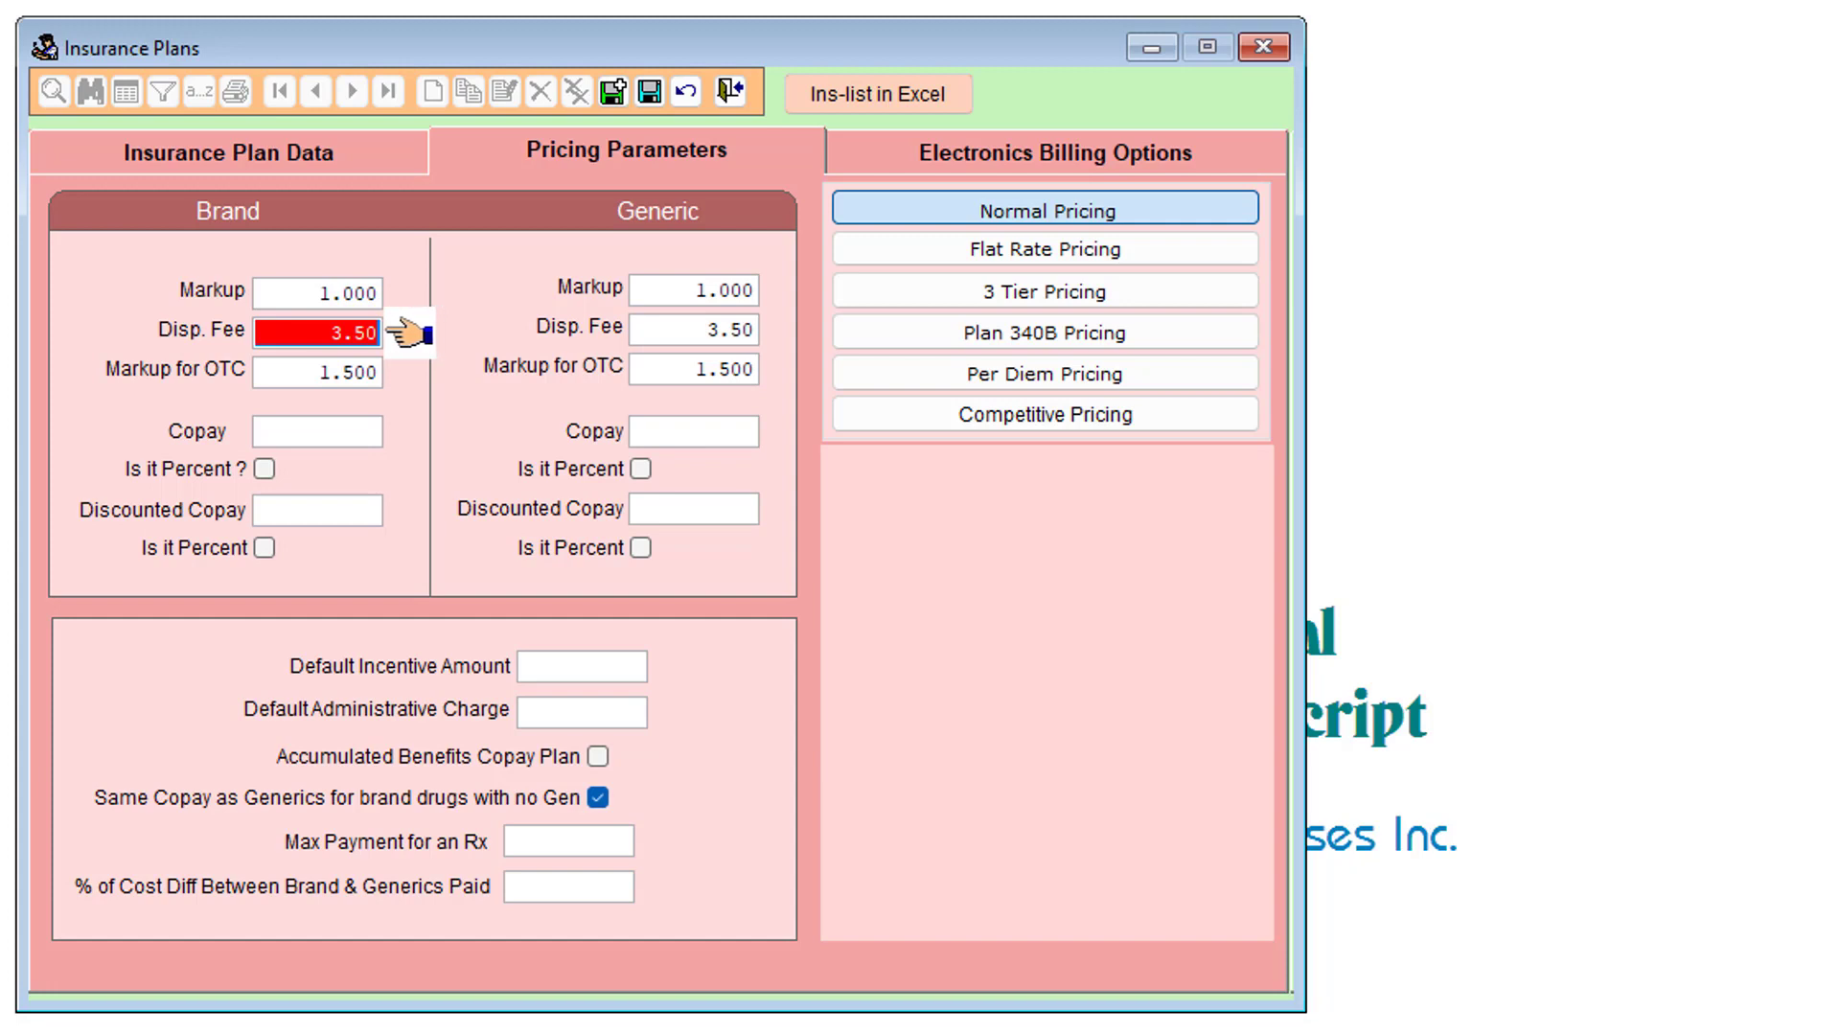
# - Set the brand dispensing fee to 3.50 and the brand markup for OTC to 1.250
pyautogui.write('3.')
pyautogui.write('5')
pyautogui.press('Tab')
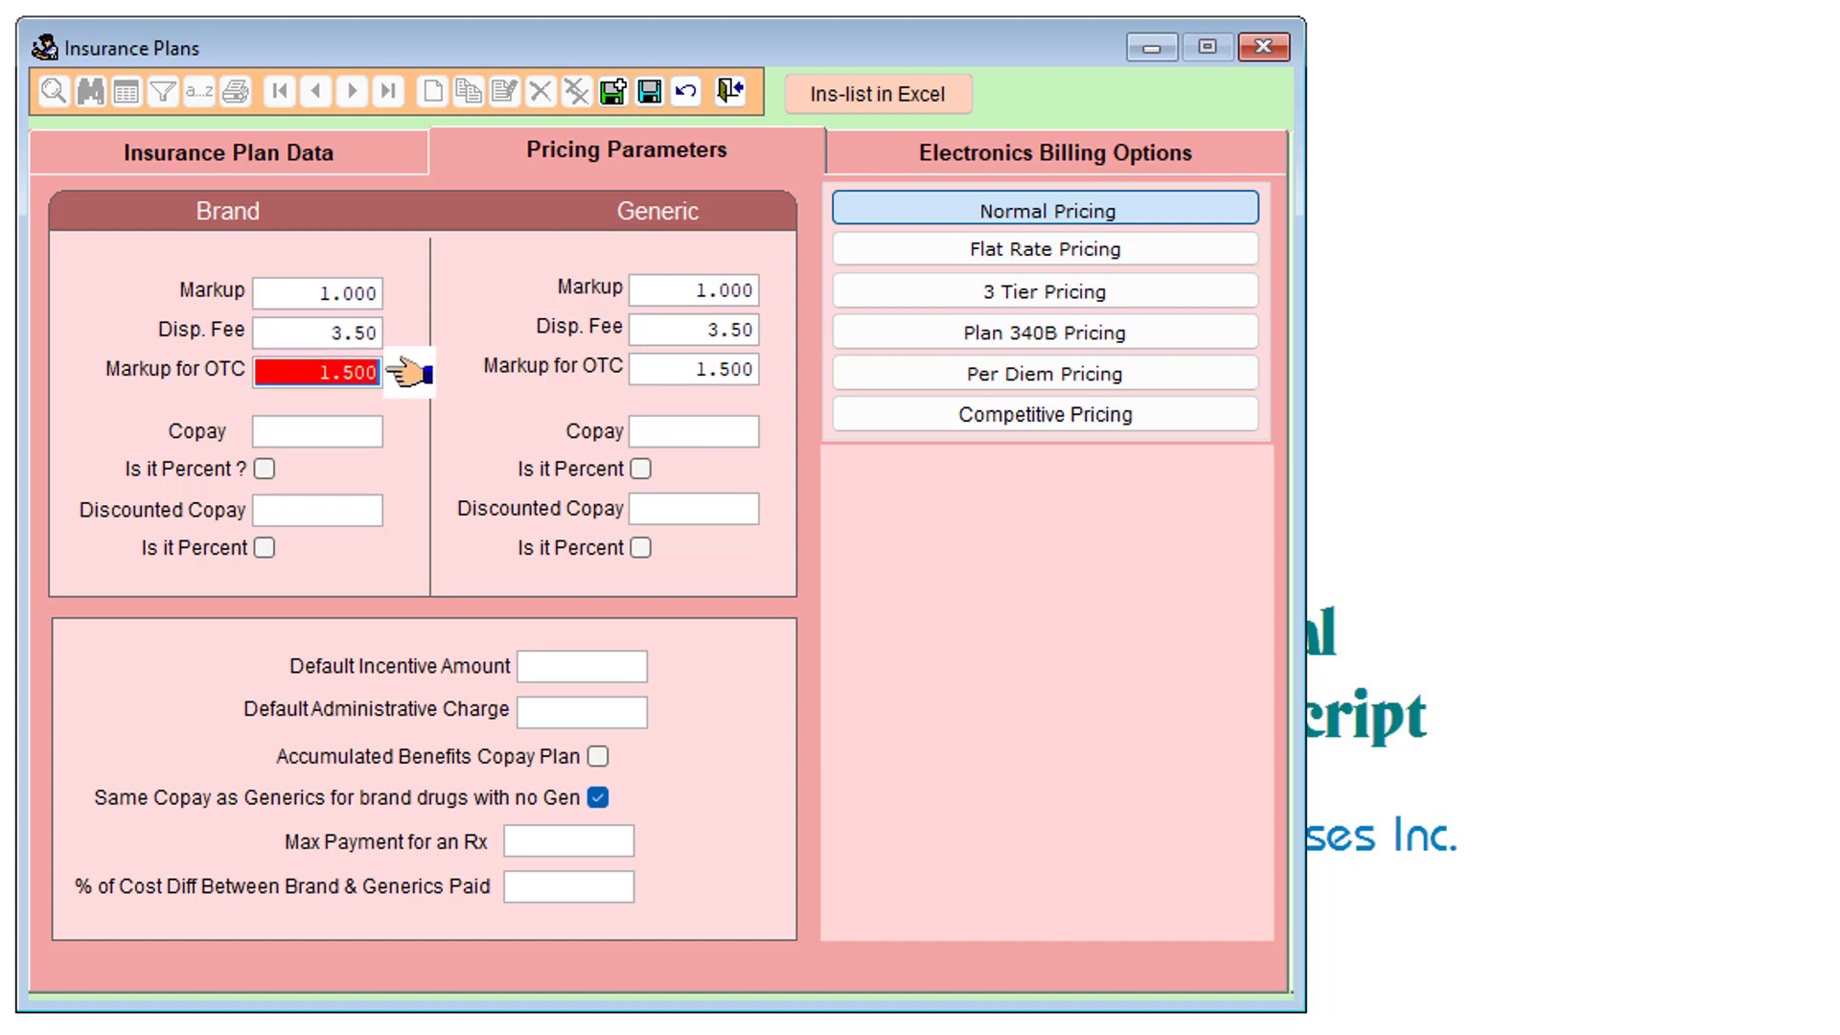
pyautogui.write('1.25')
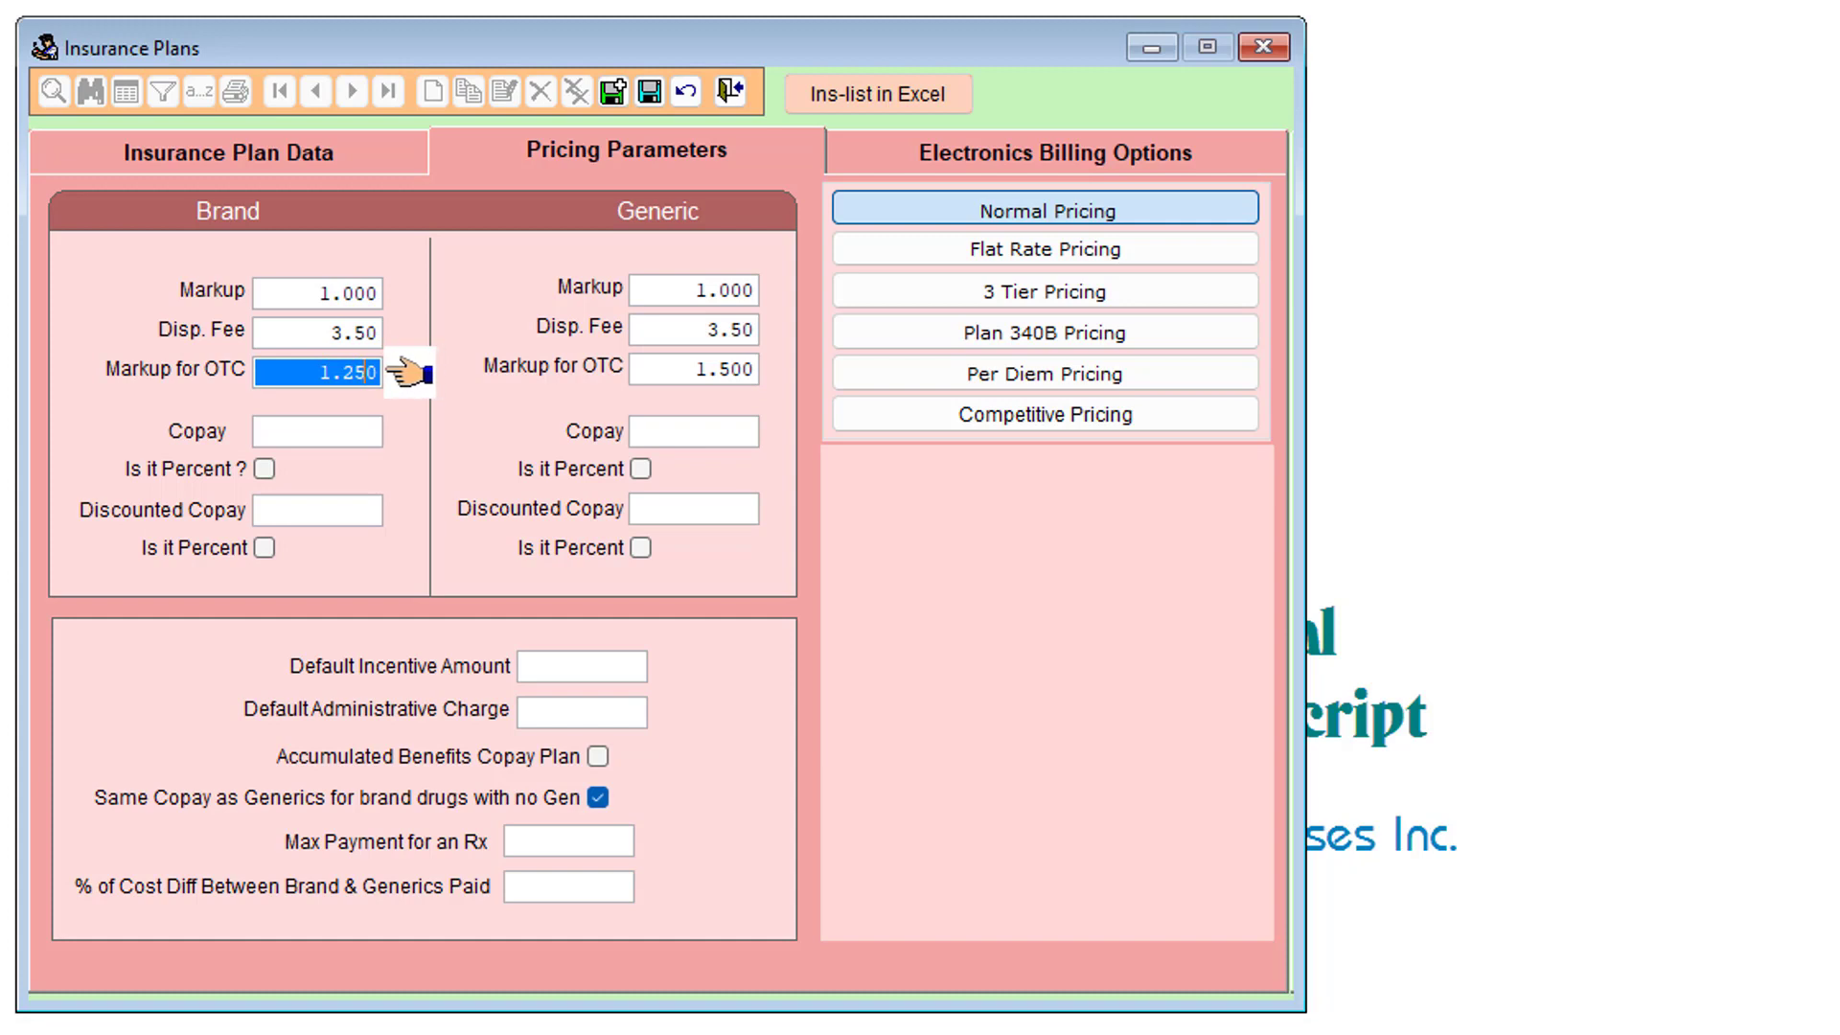
pyautogui.press('Tab')
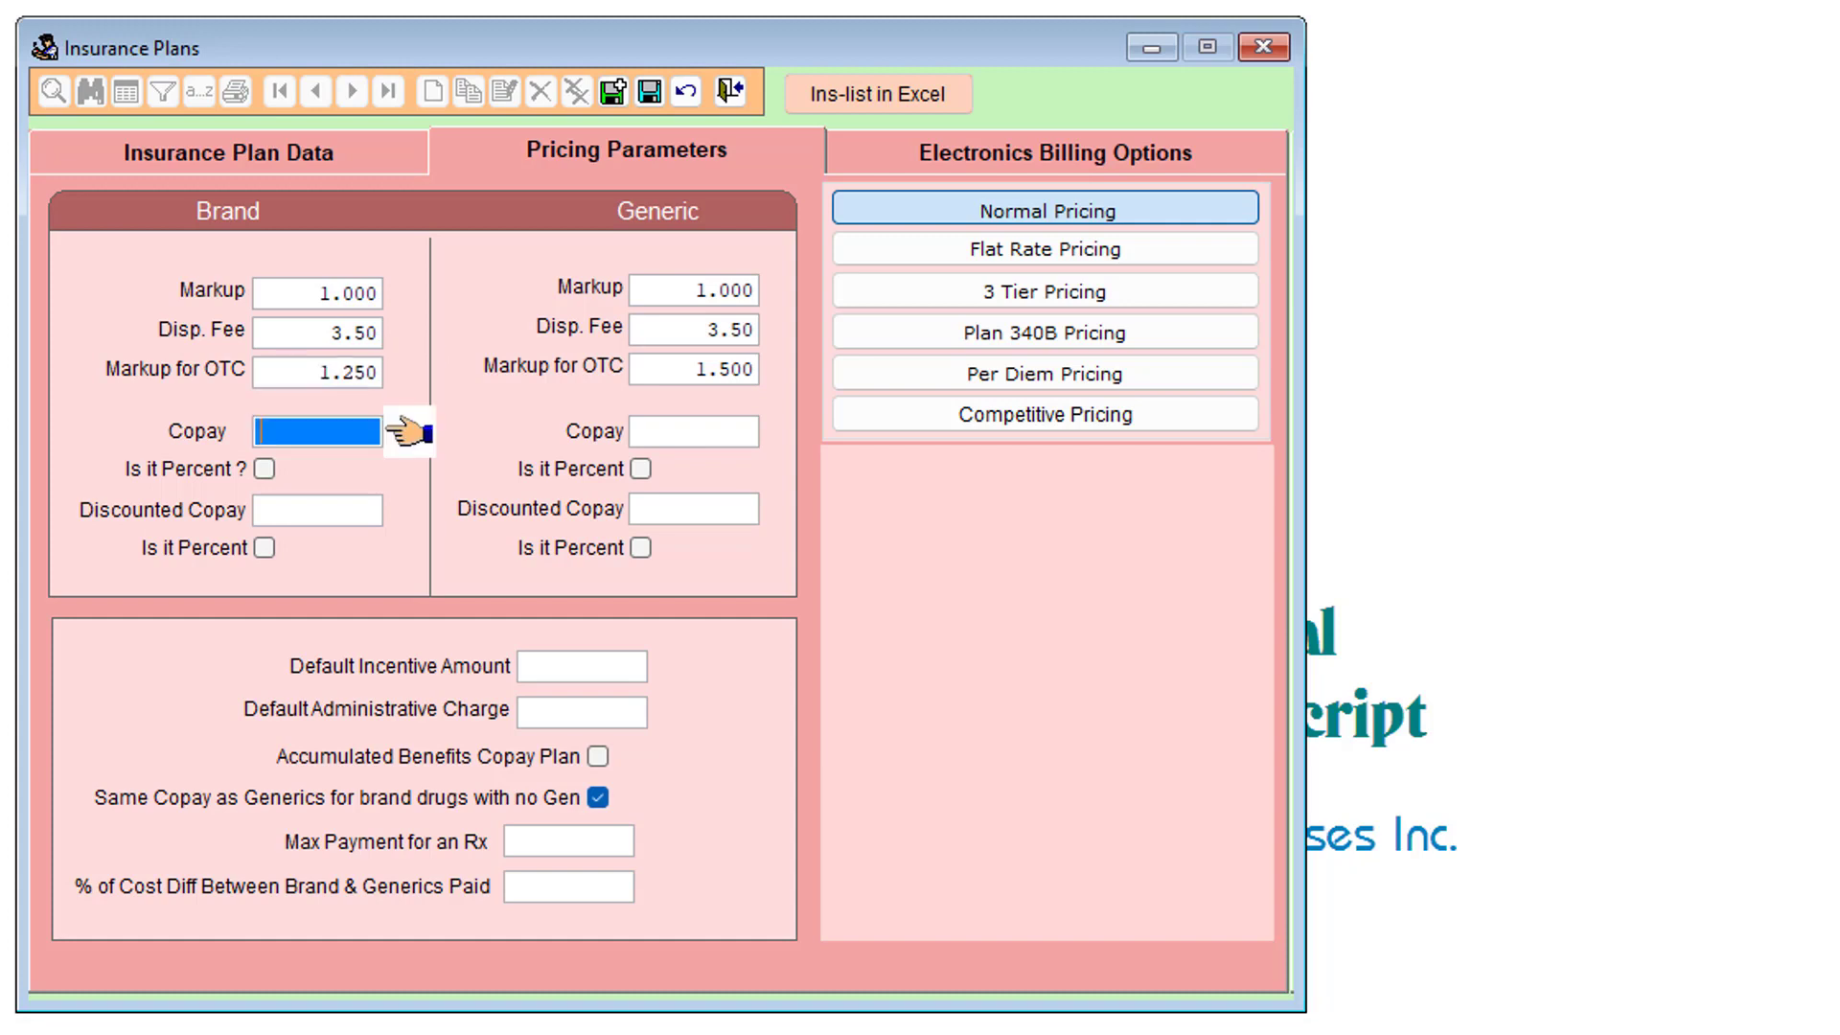
# - Set both the brand copay and the brand discounted copay to 10.00 as fixed amounts, not percentages
pyautogui.write('10 .00')
pyautogui.press('Tab')
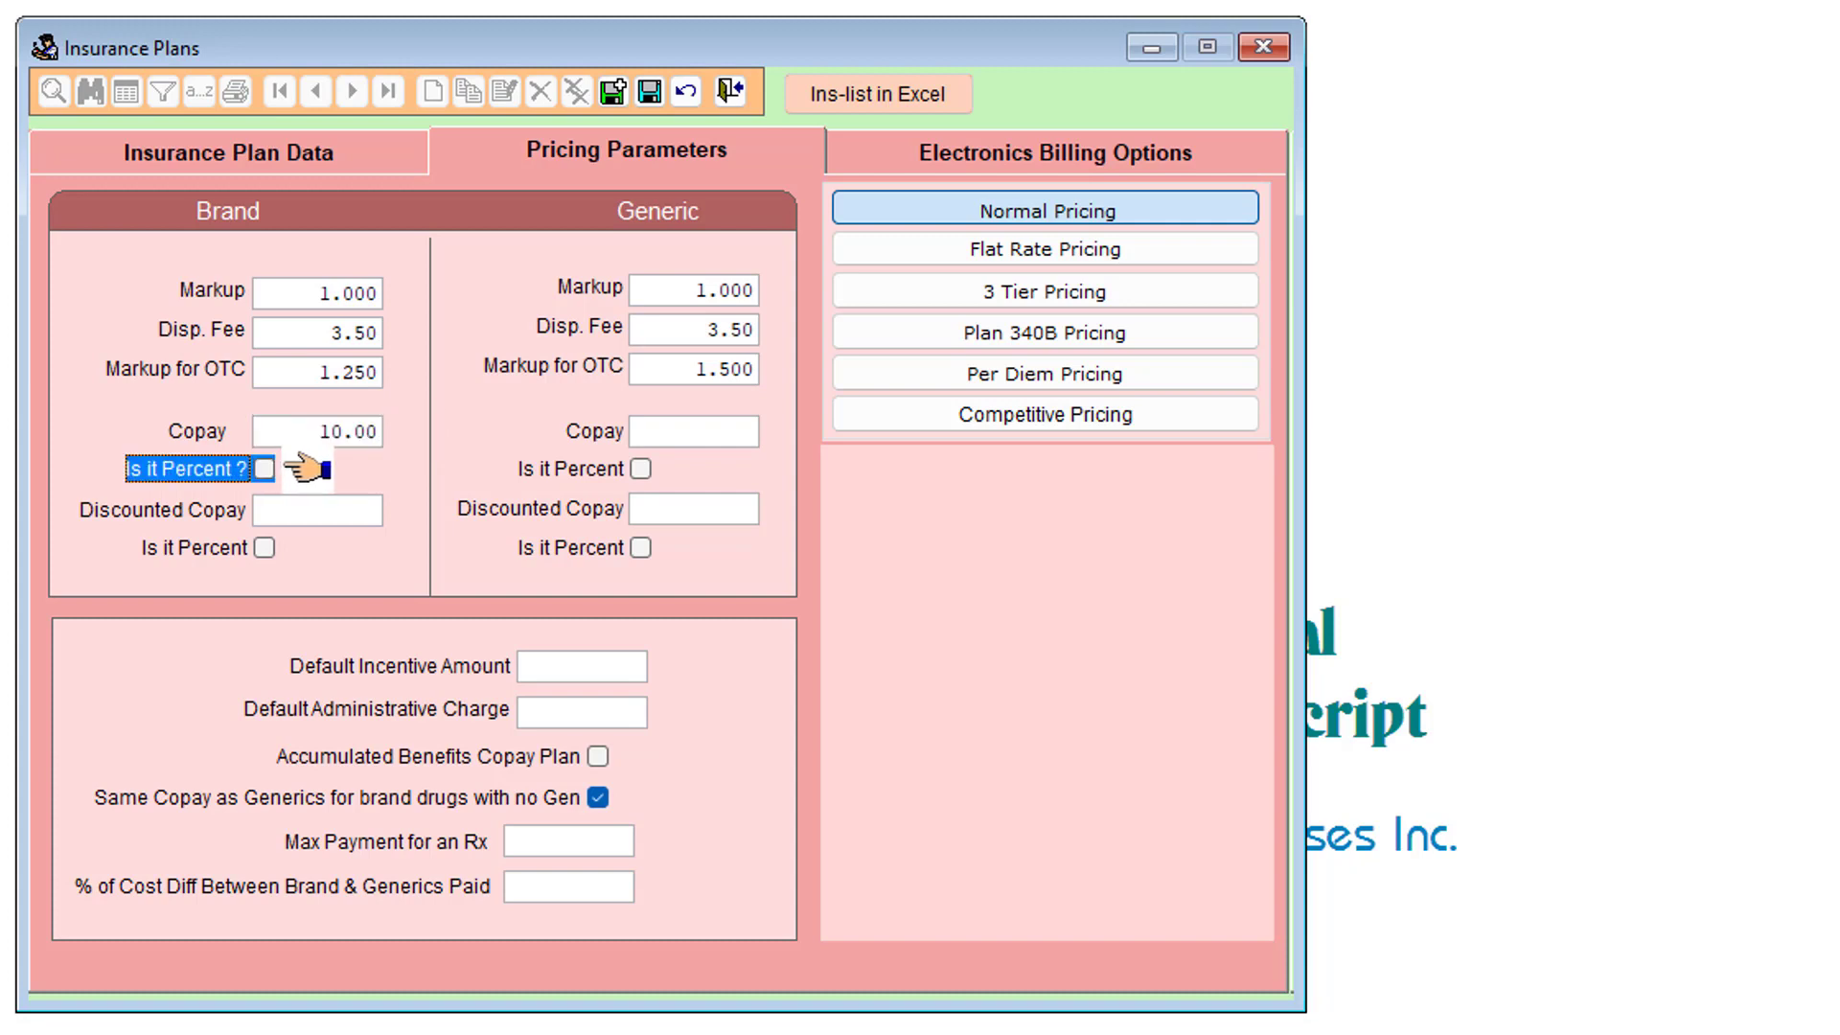
pyautogui.press('Tab')
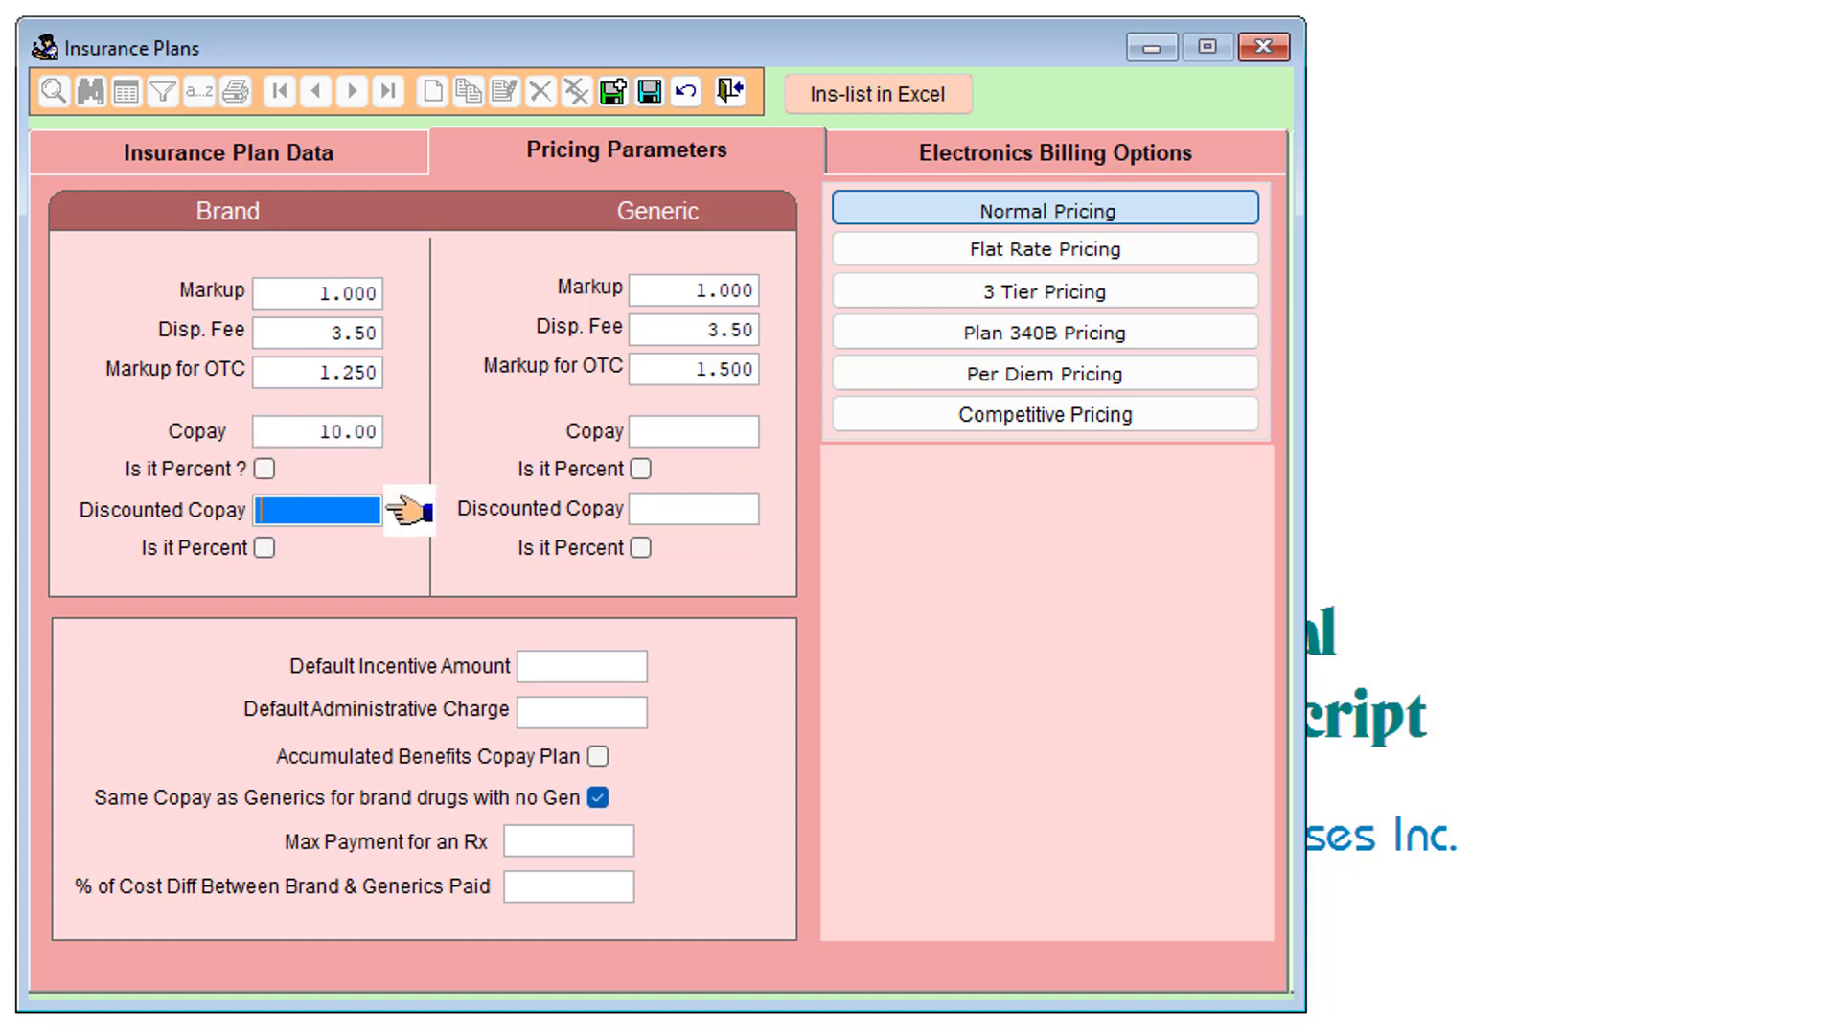
pyautogui.write('10')
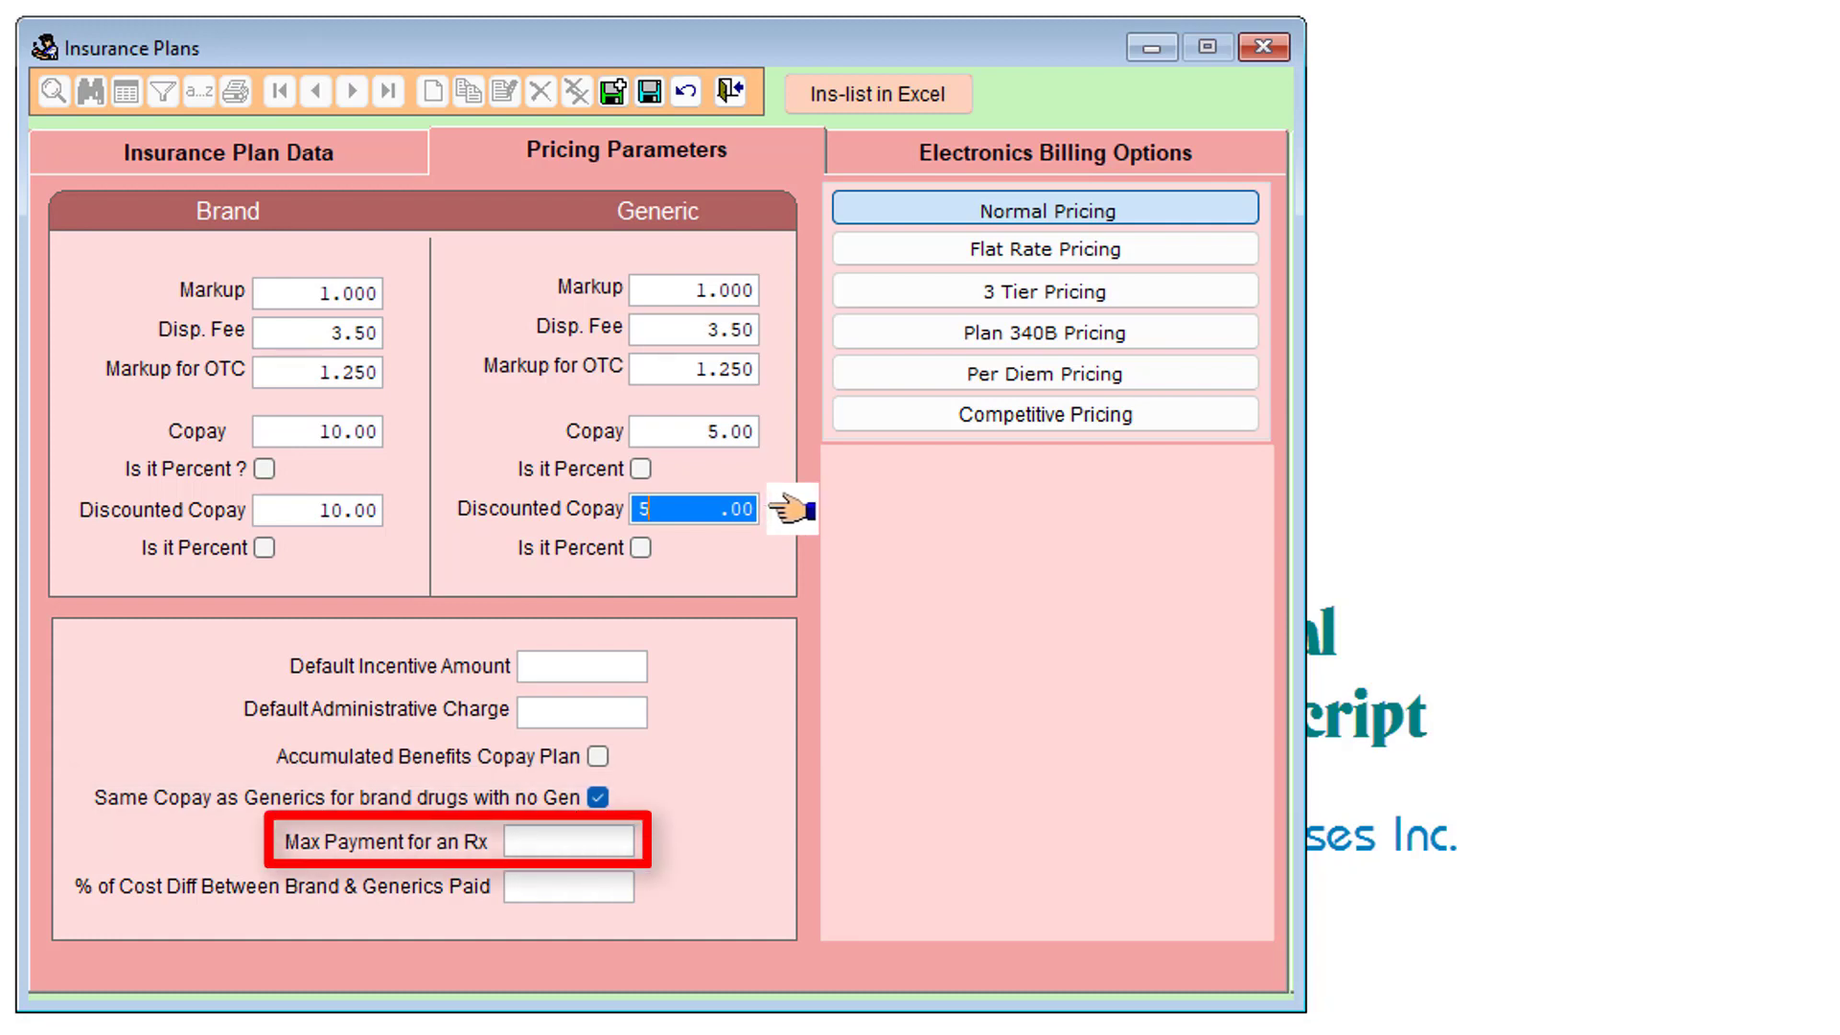
# - Set the maximum payment for an Rx to 99999.00 and the percentage of brand-generic cost difference paid to 80
pyautogui.click(610, 847)
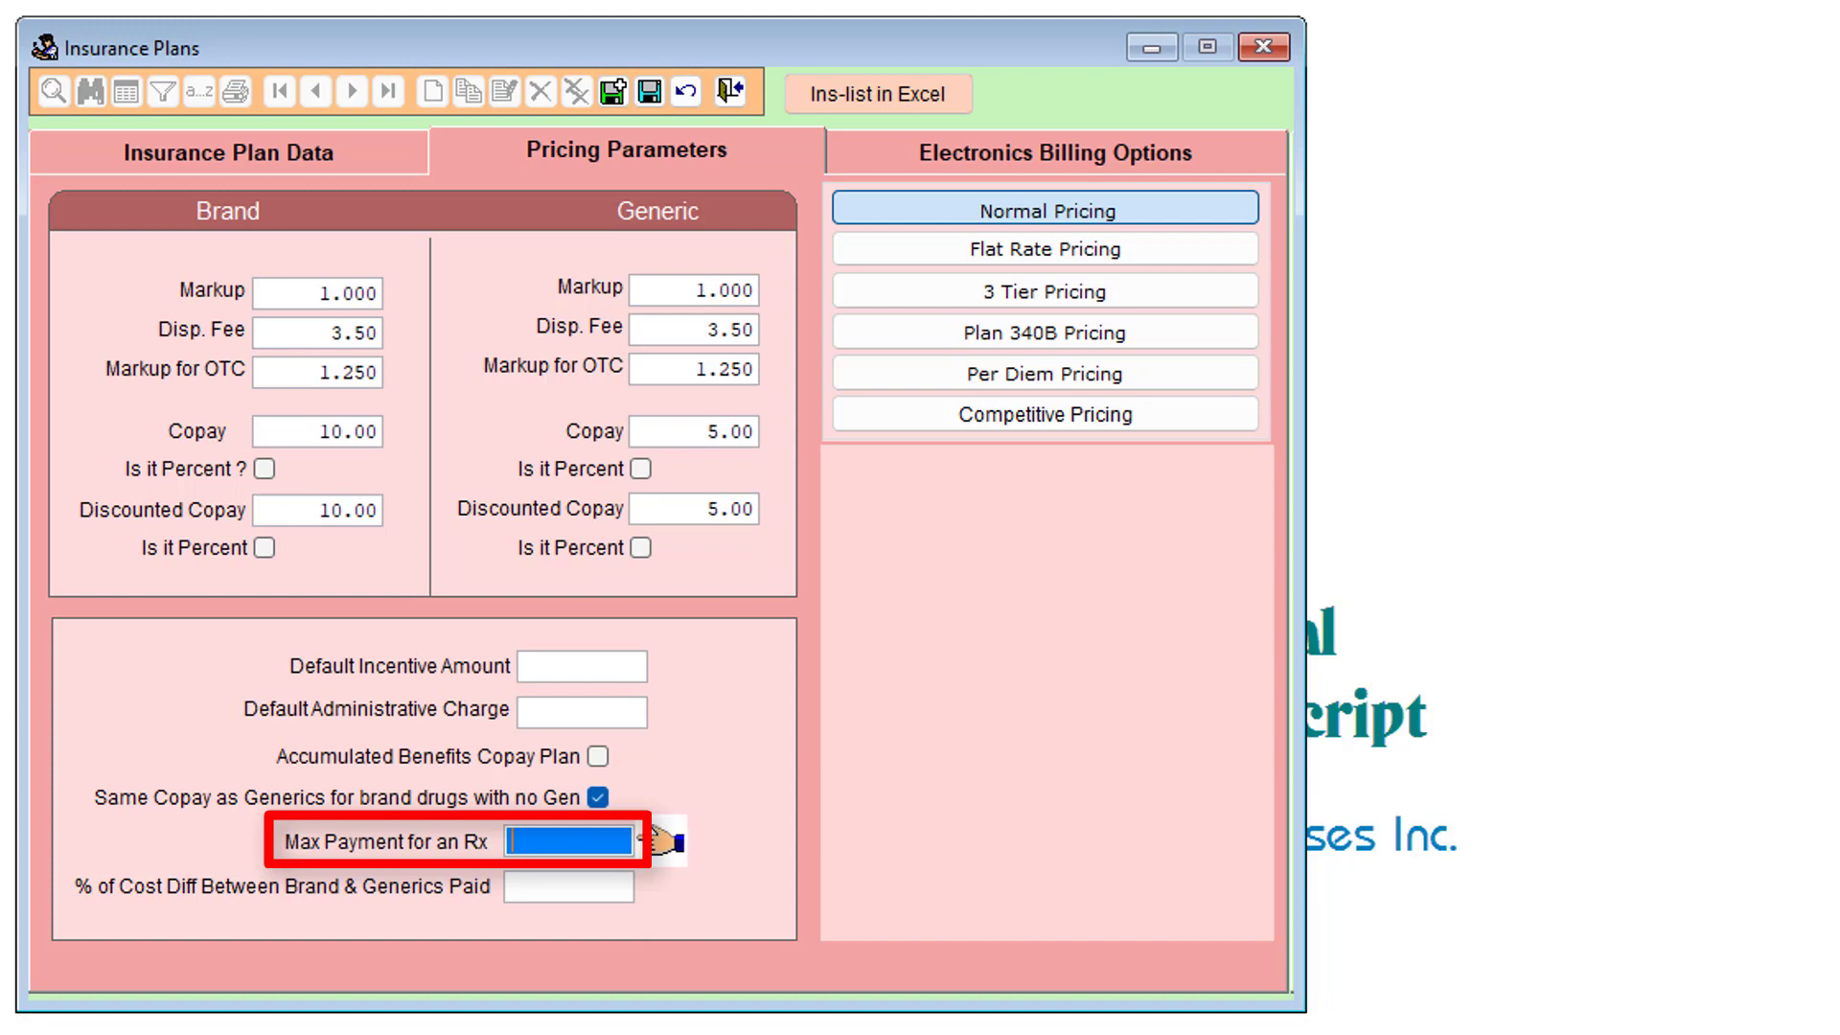
pyautogui.write('99999  .00')
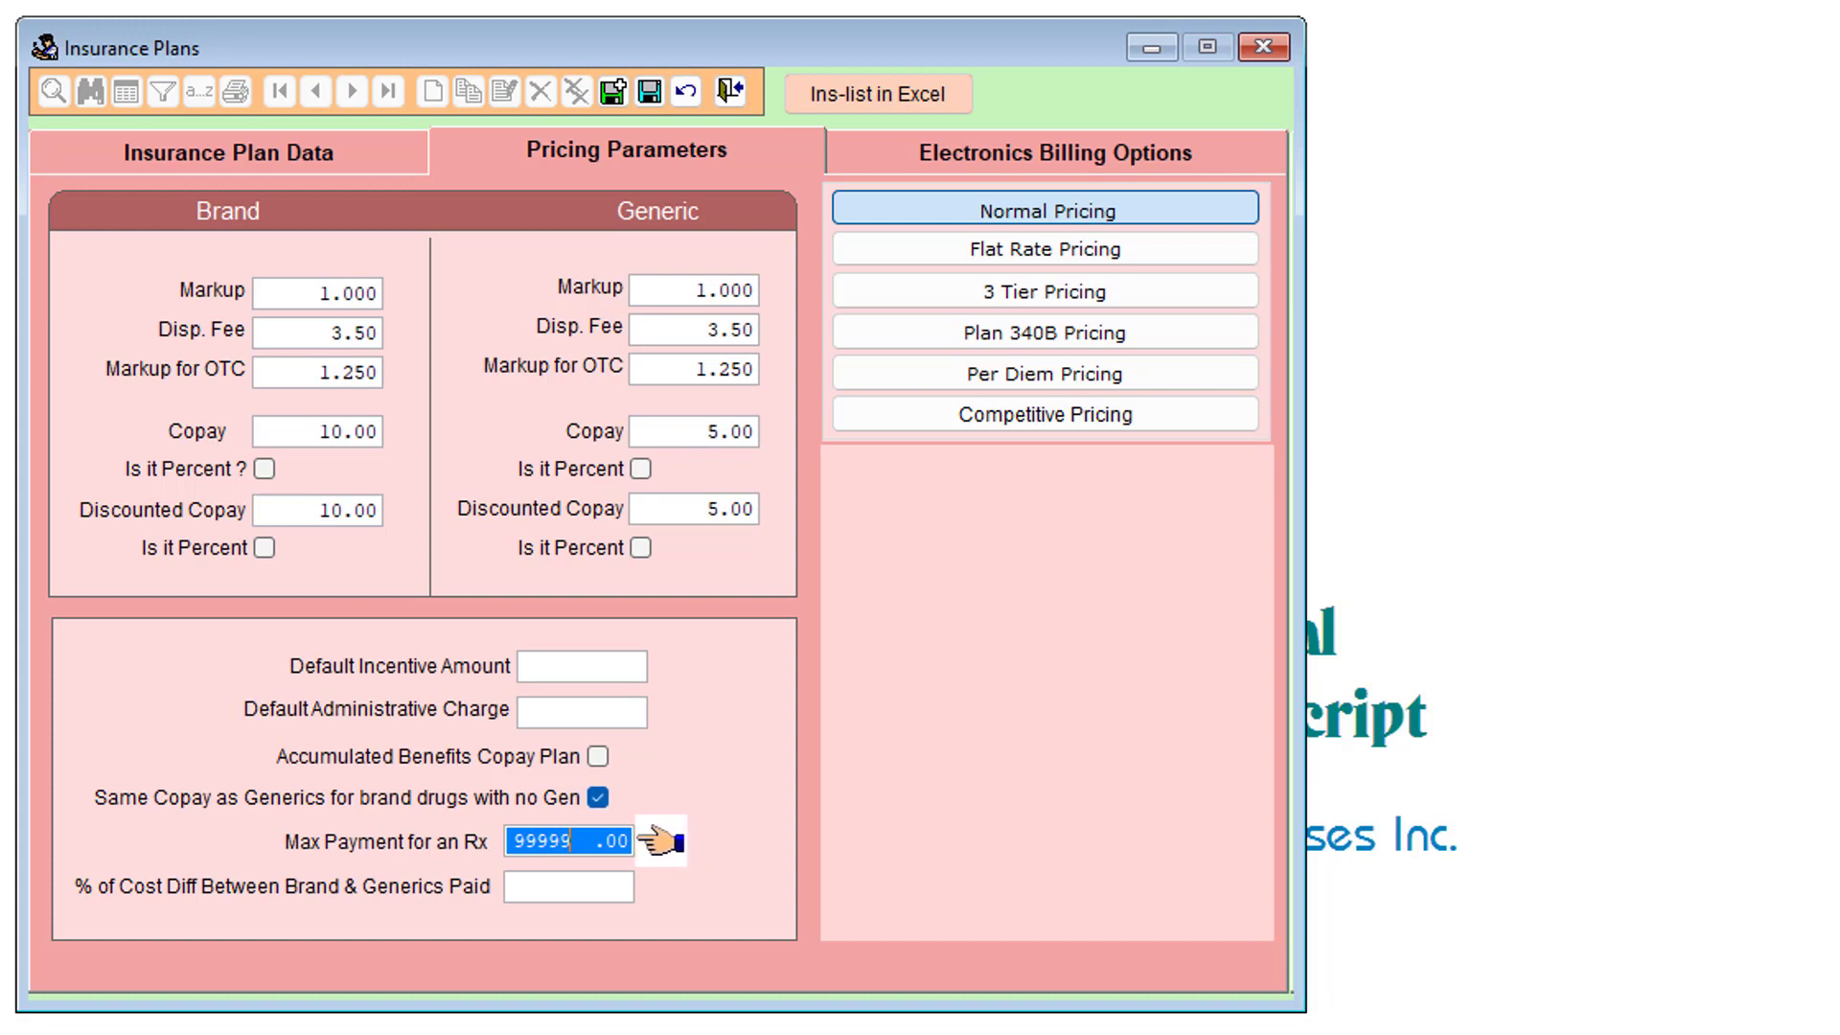
pyautogui.press('Tab')
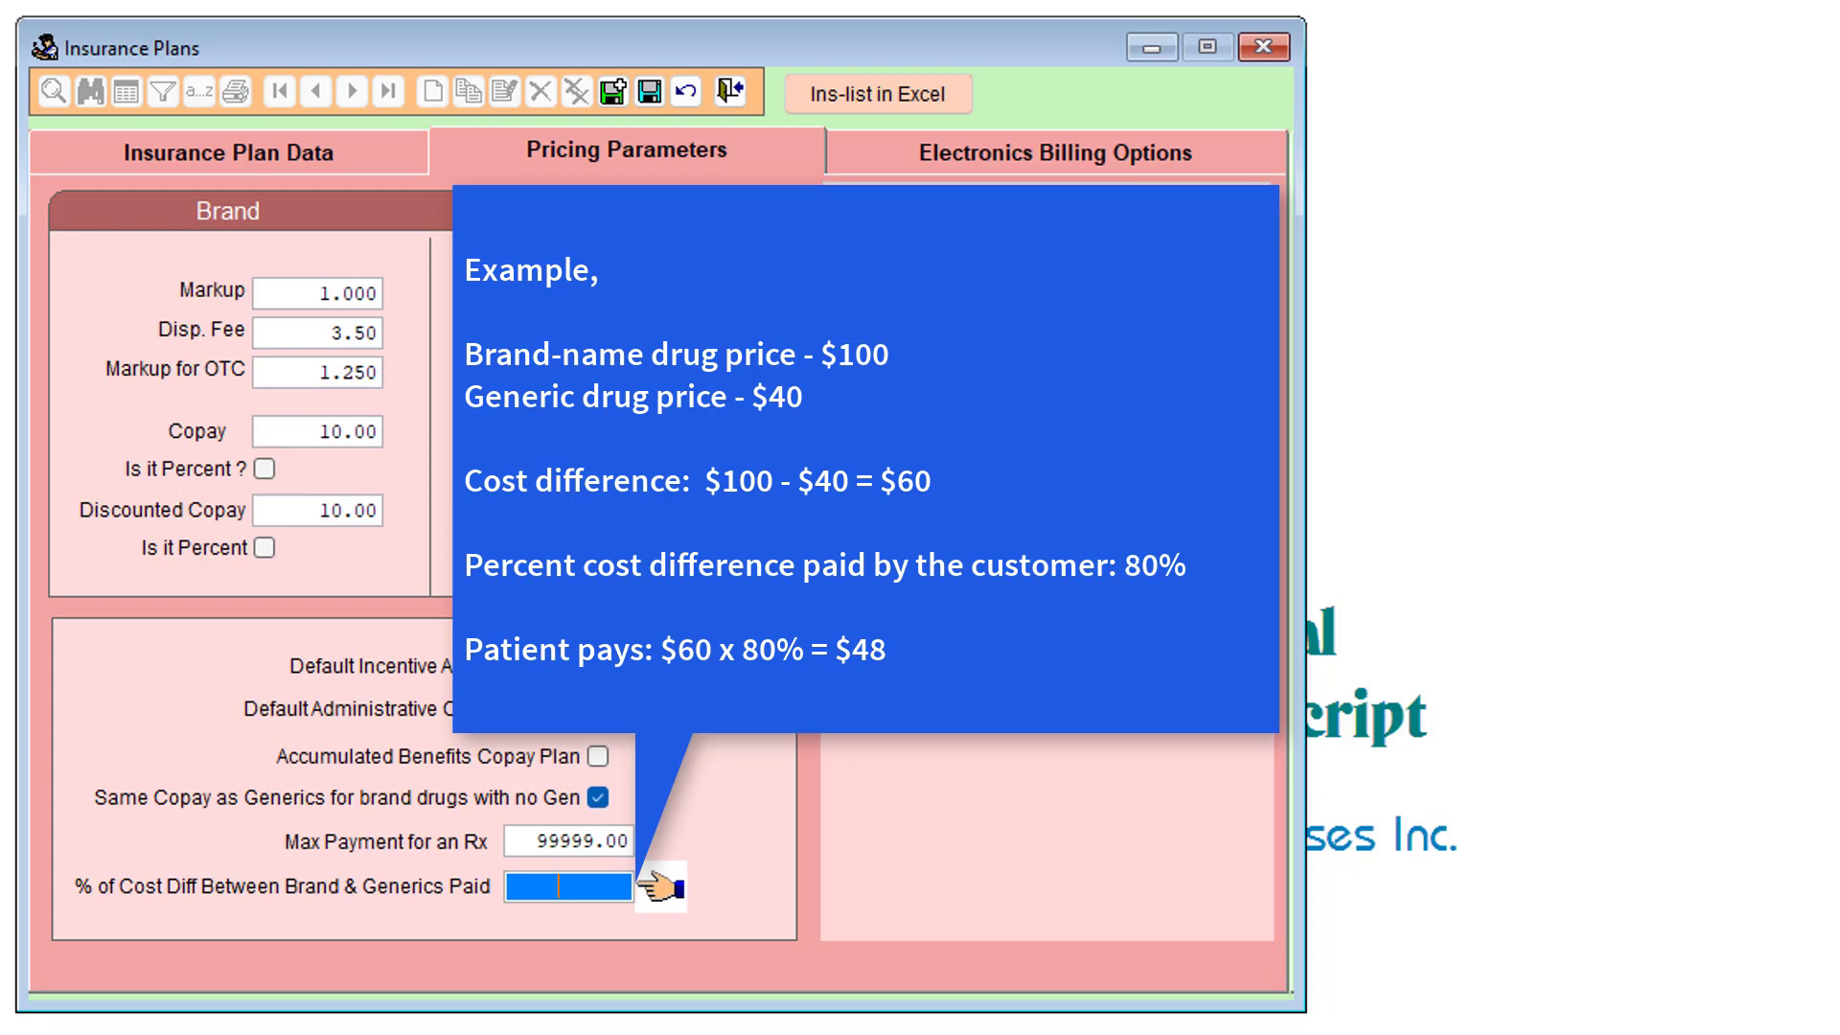
pyautogui.write('80')
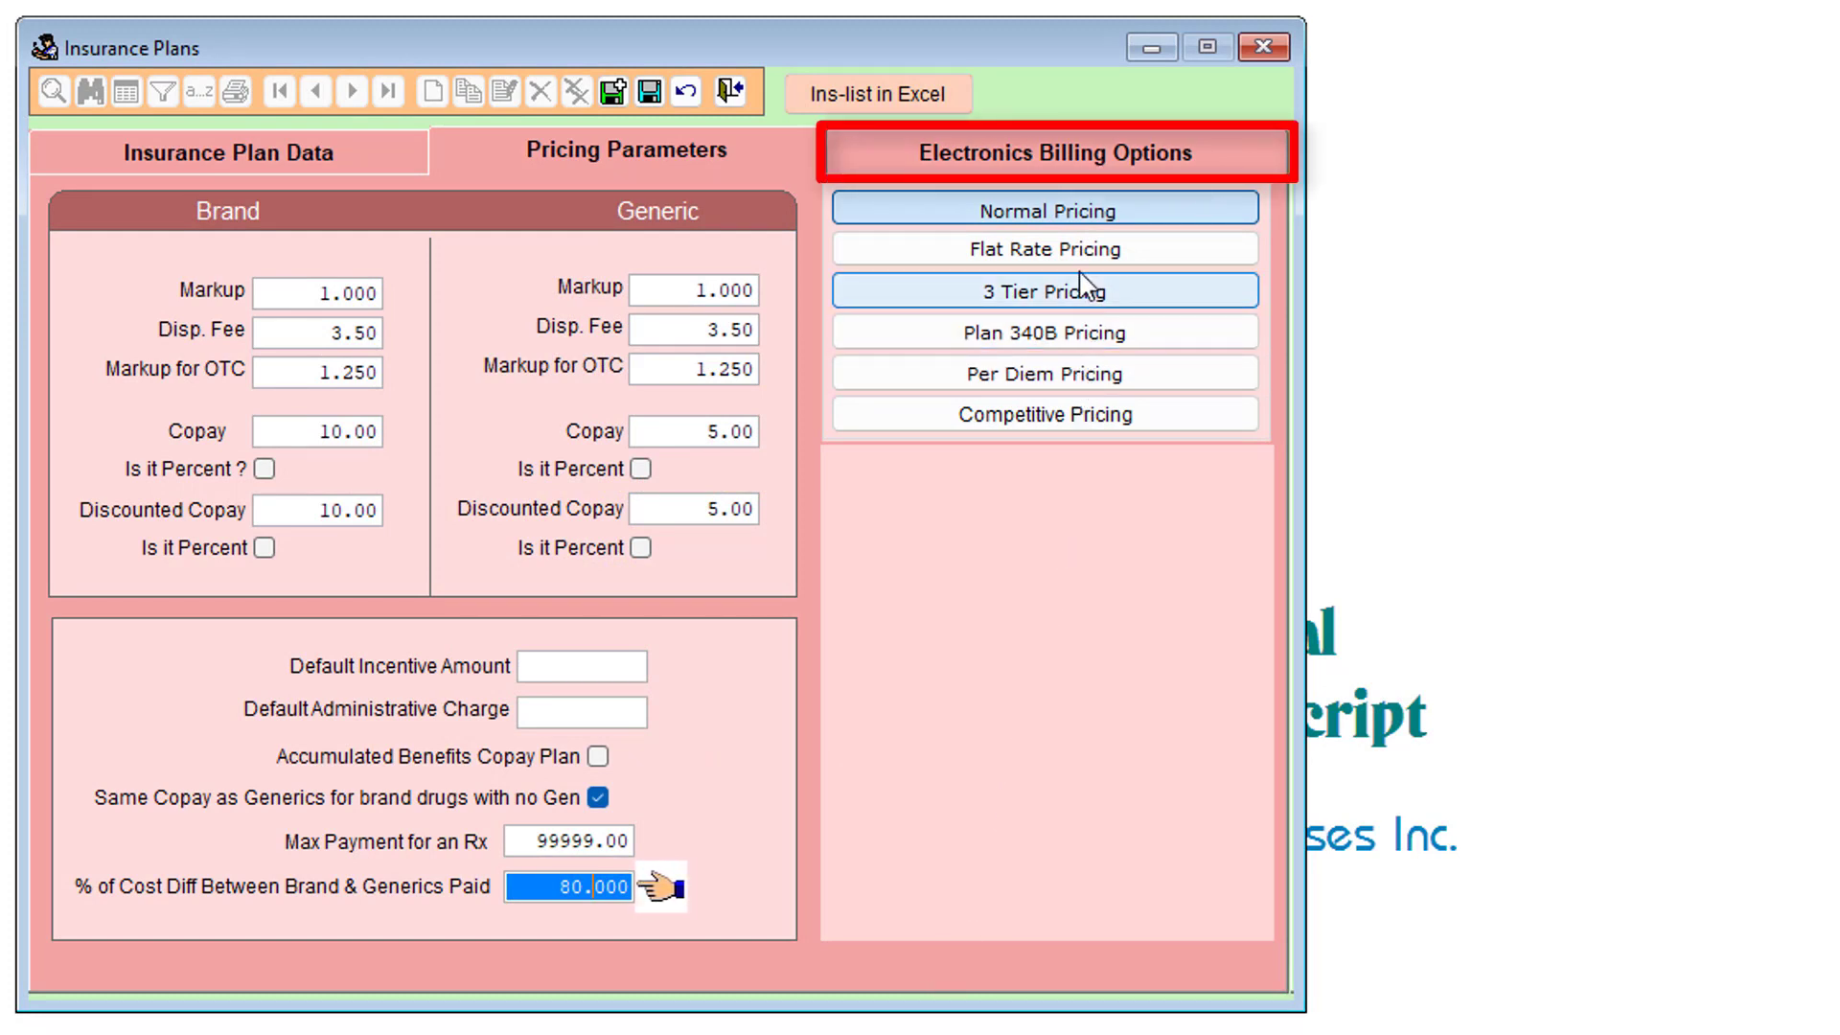
# - In the electronic billing options, choose NATL. DATA CORP. as the plan's electronic biller
pyautogui.click(1066, 151)
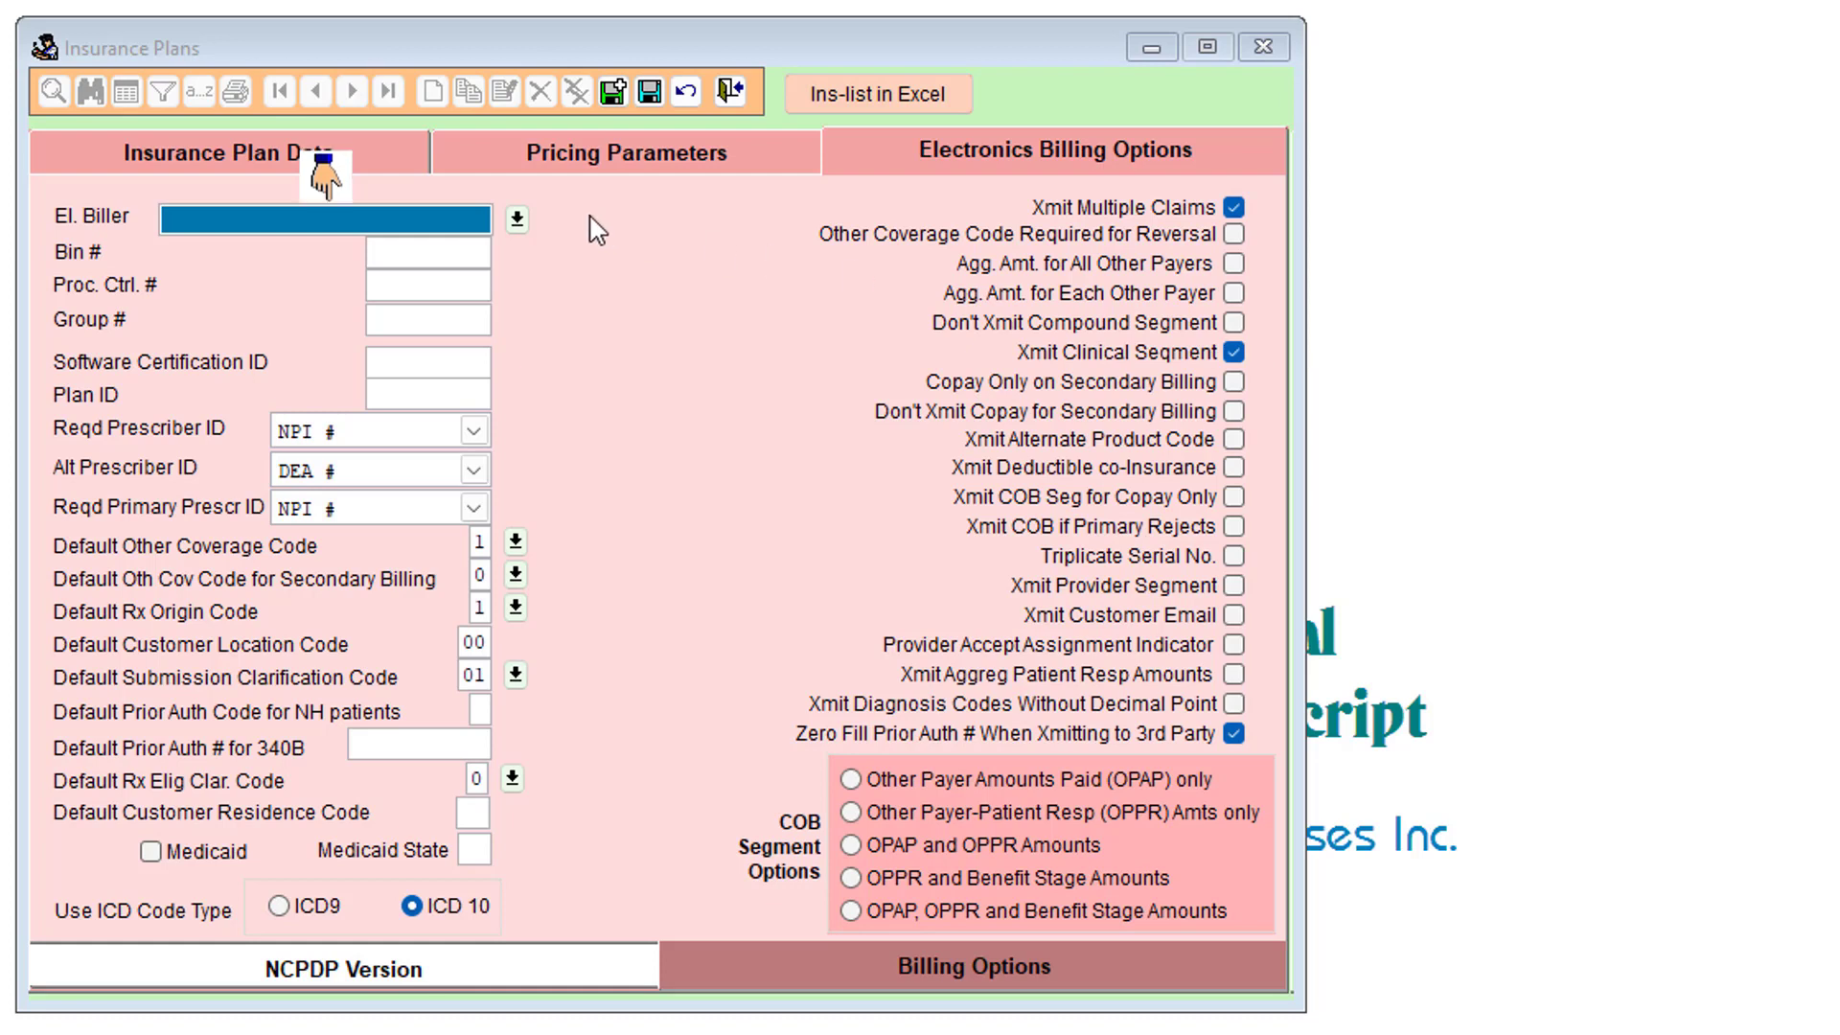
pyautogui.click(516, 221)
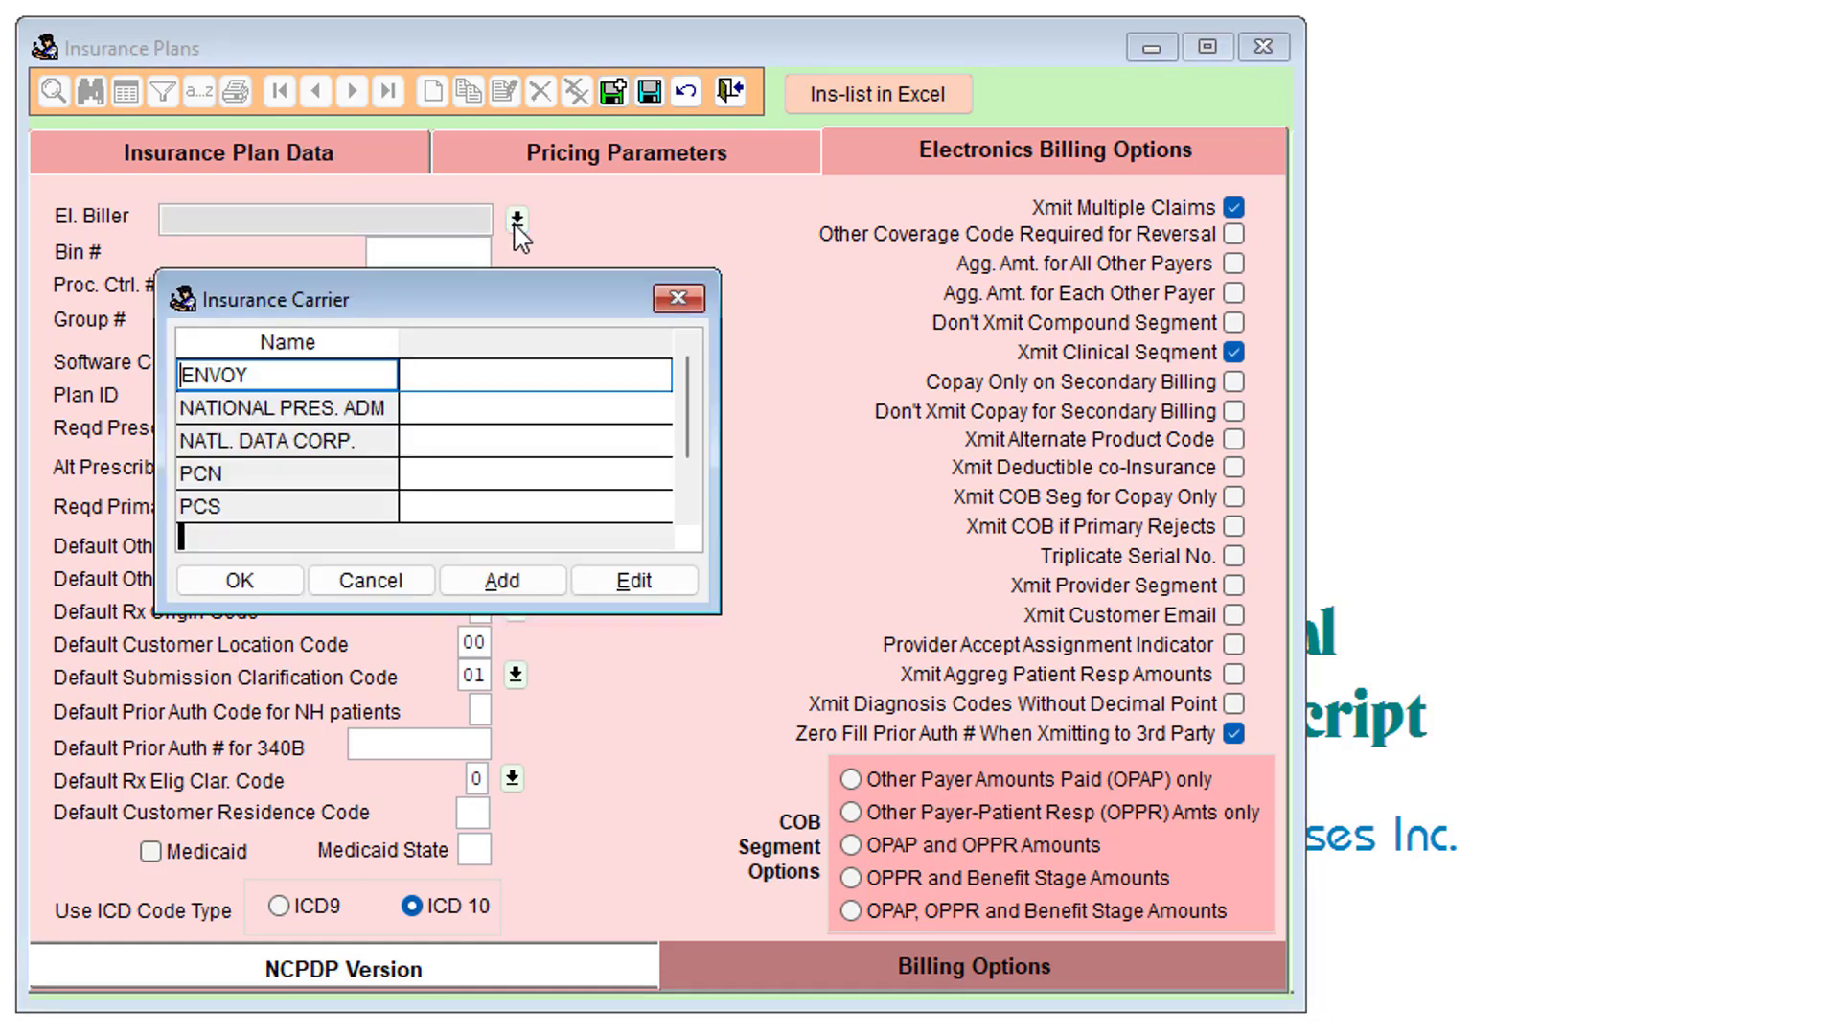
pyautogui.write('nat')
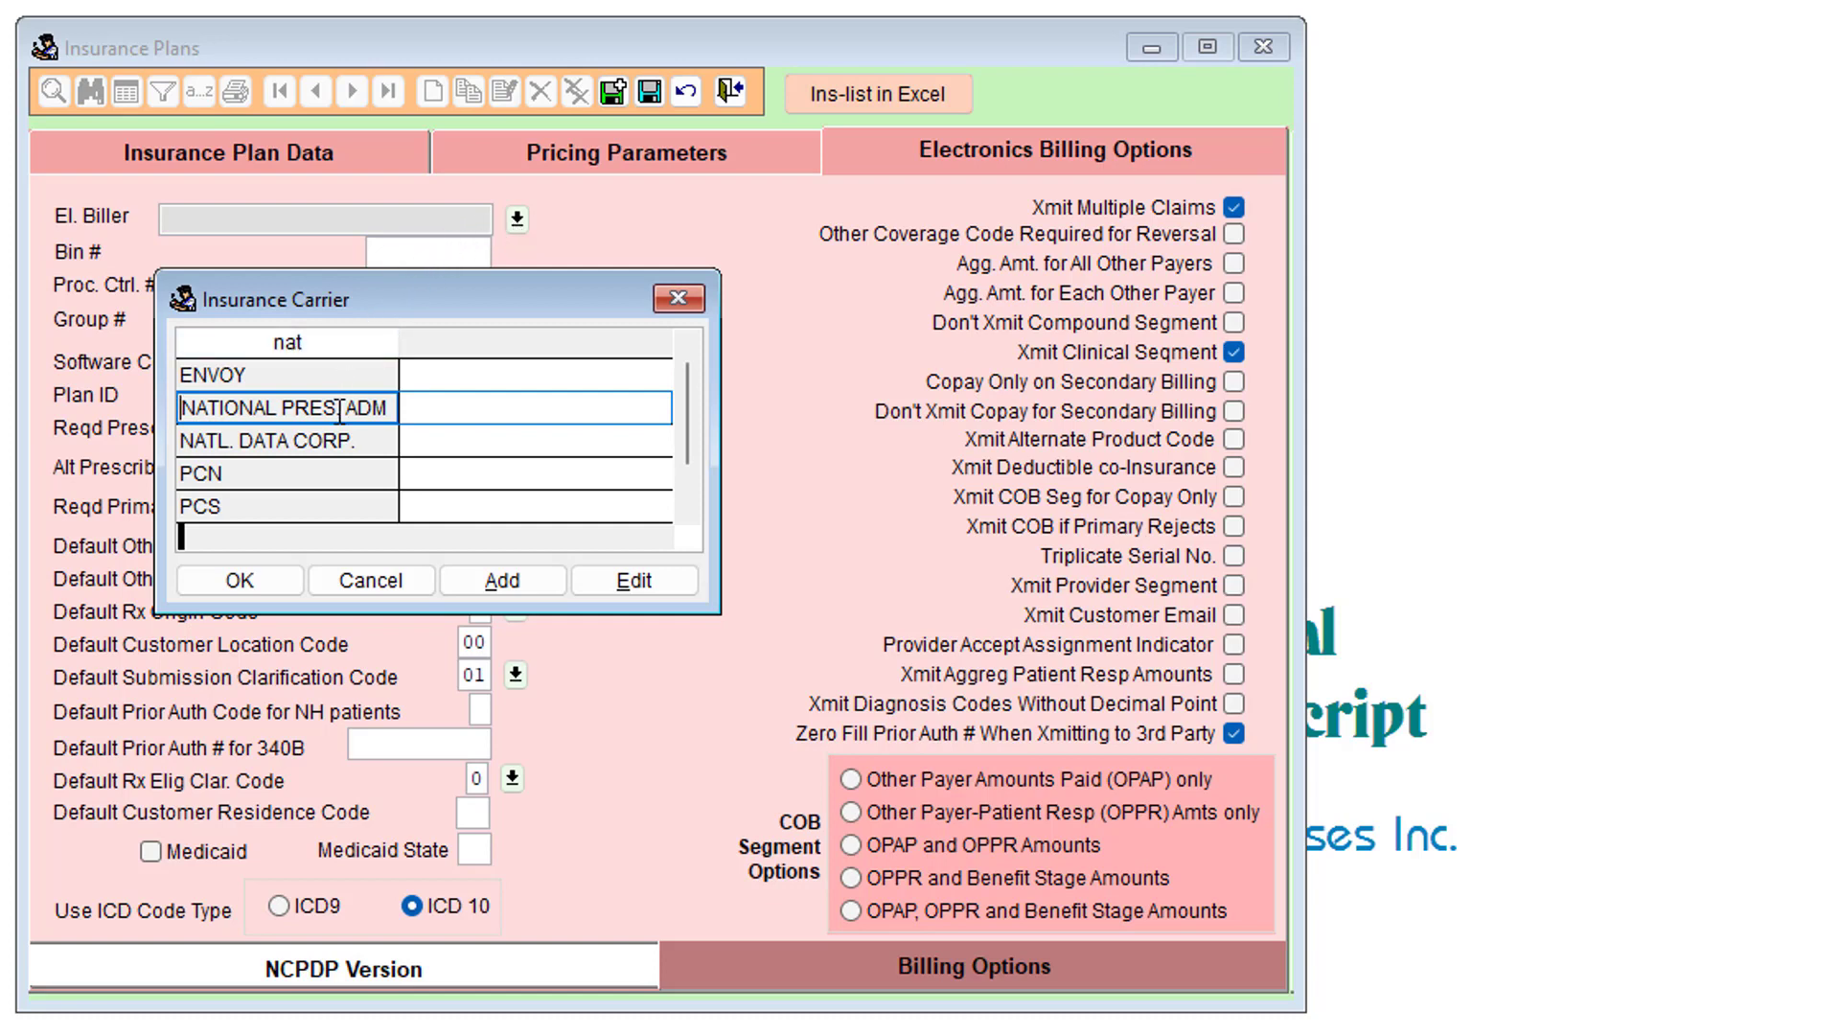
pyautogui.click(333, 441)
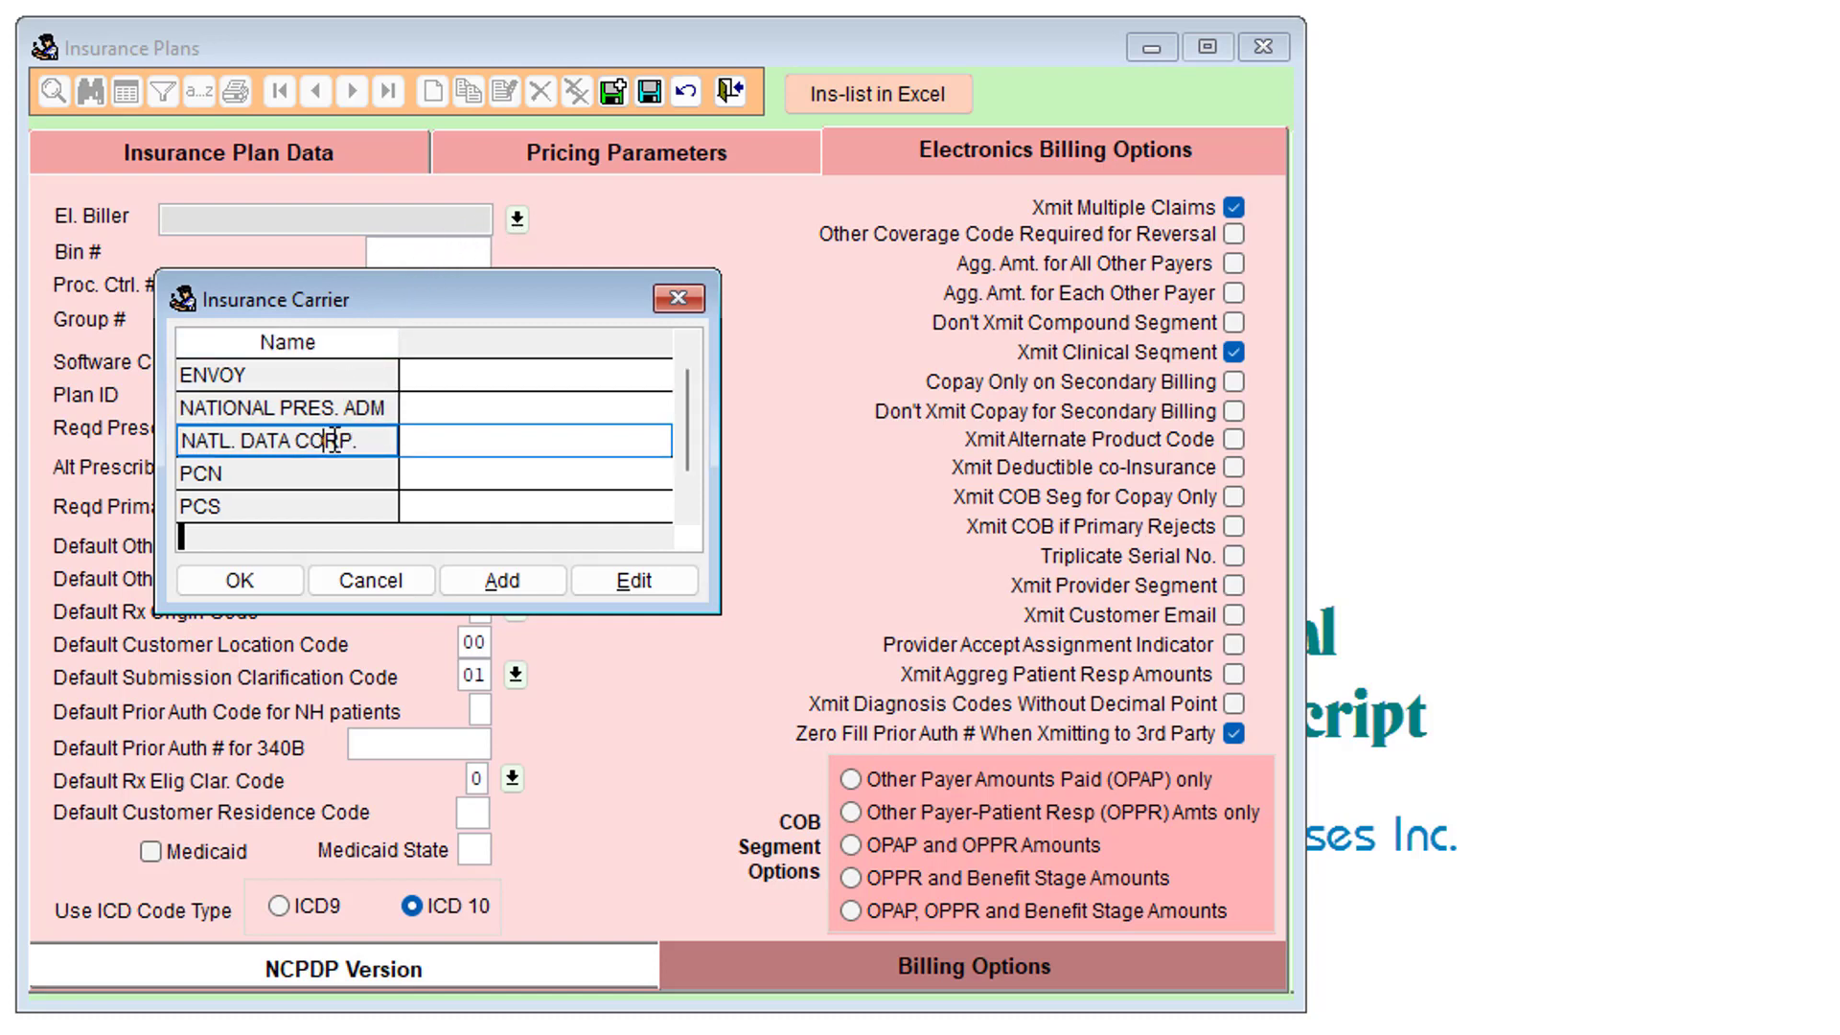
pyautogui.click(241, 580)
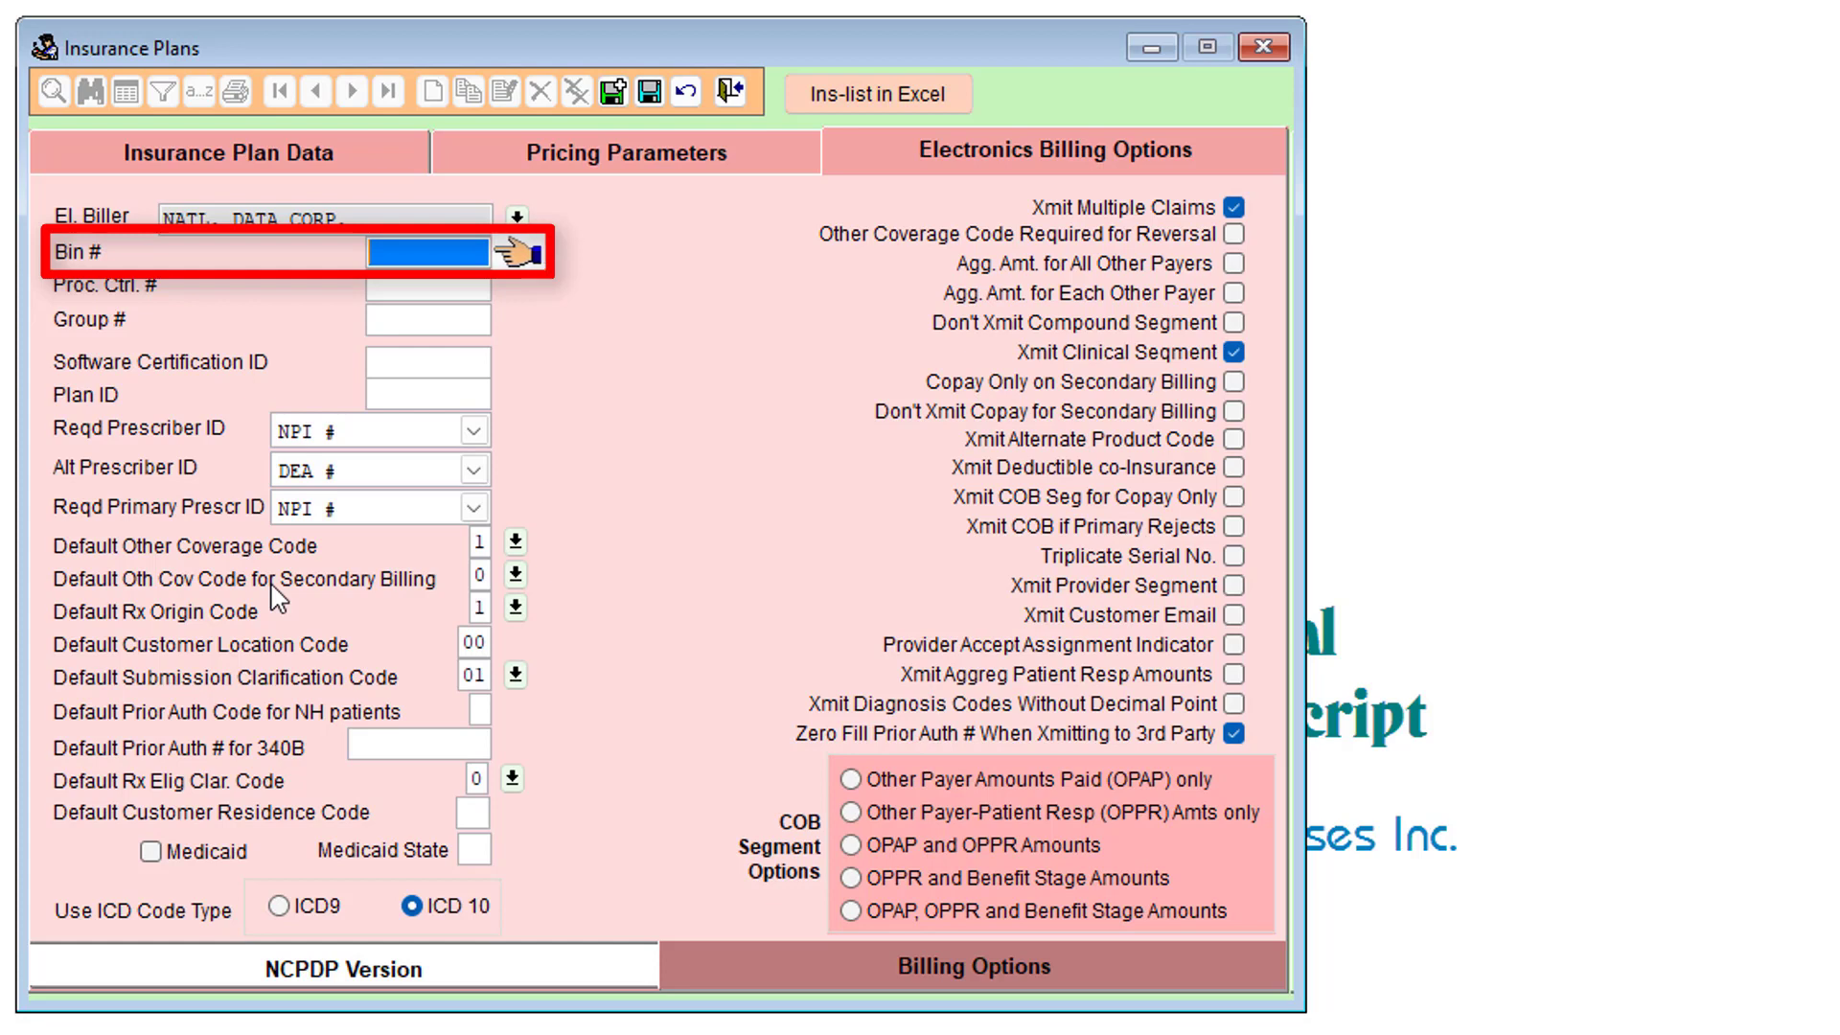
# - Enter 510455 as the Bin # and HCS as the processor control number
pyautogui.write('510455')
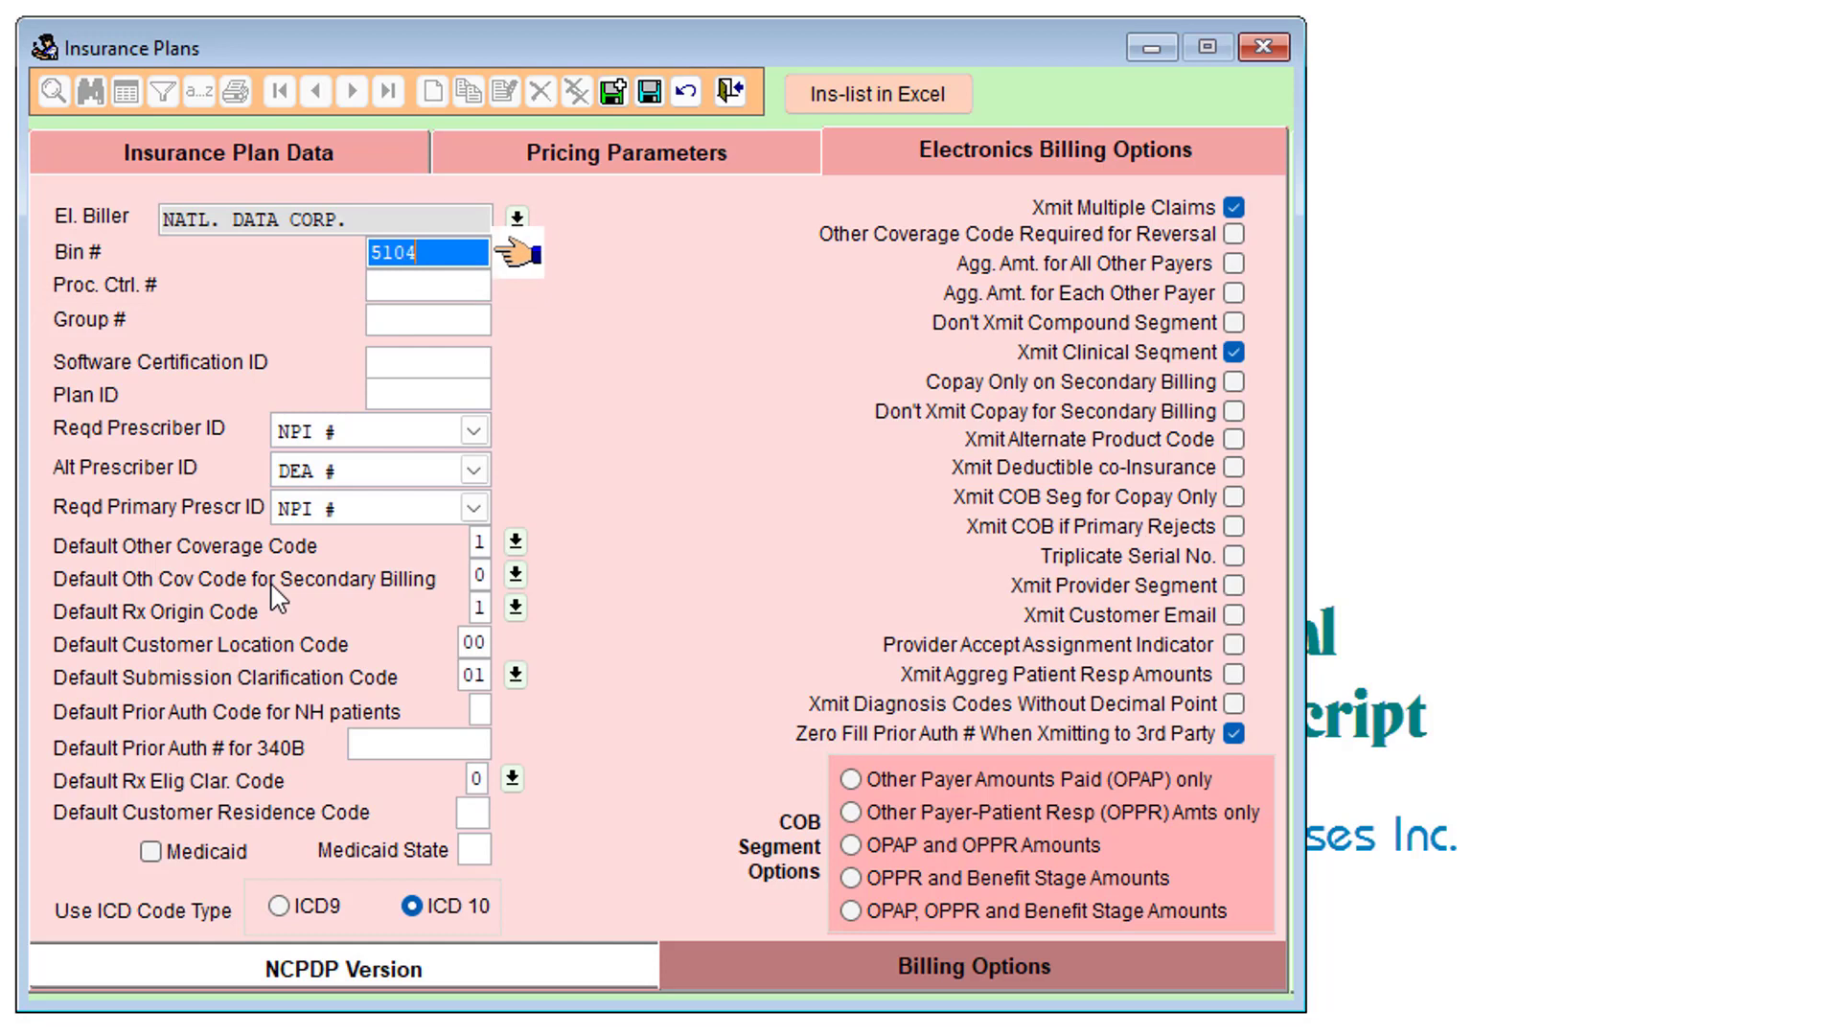
pyautogui.press('Tab')
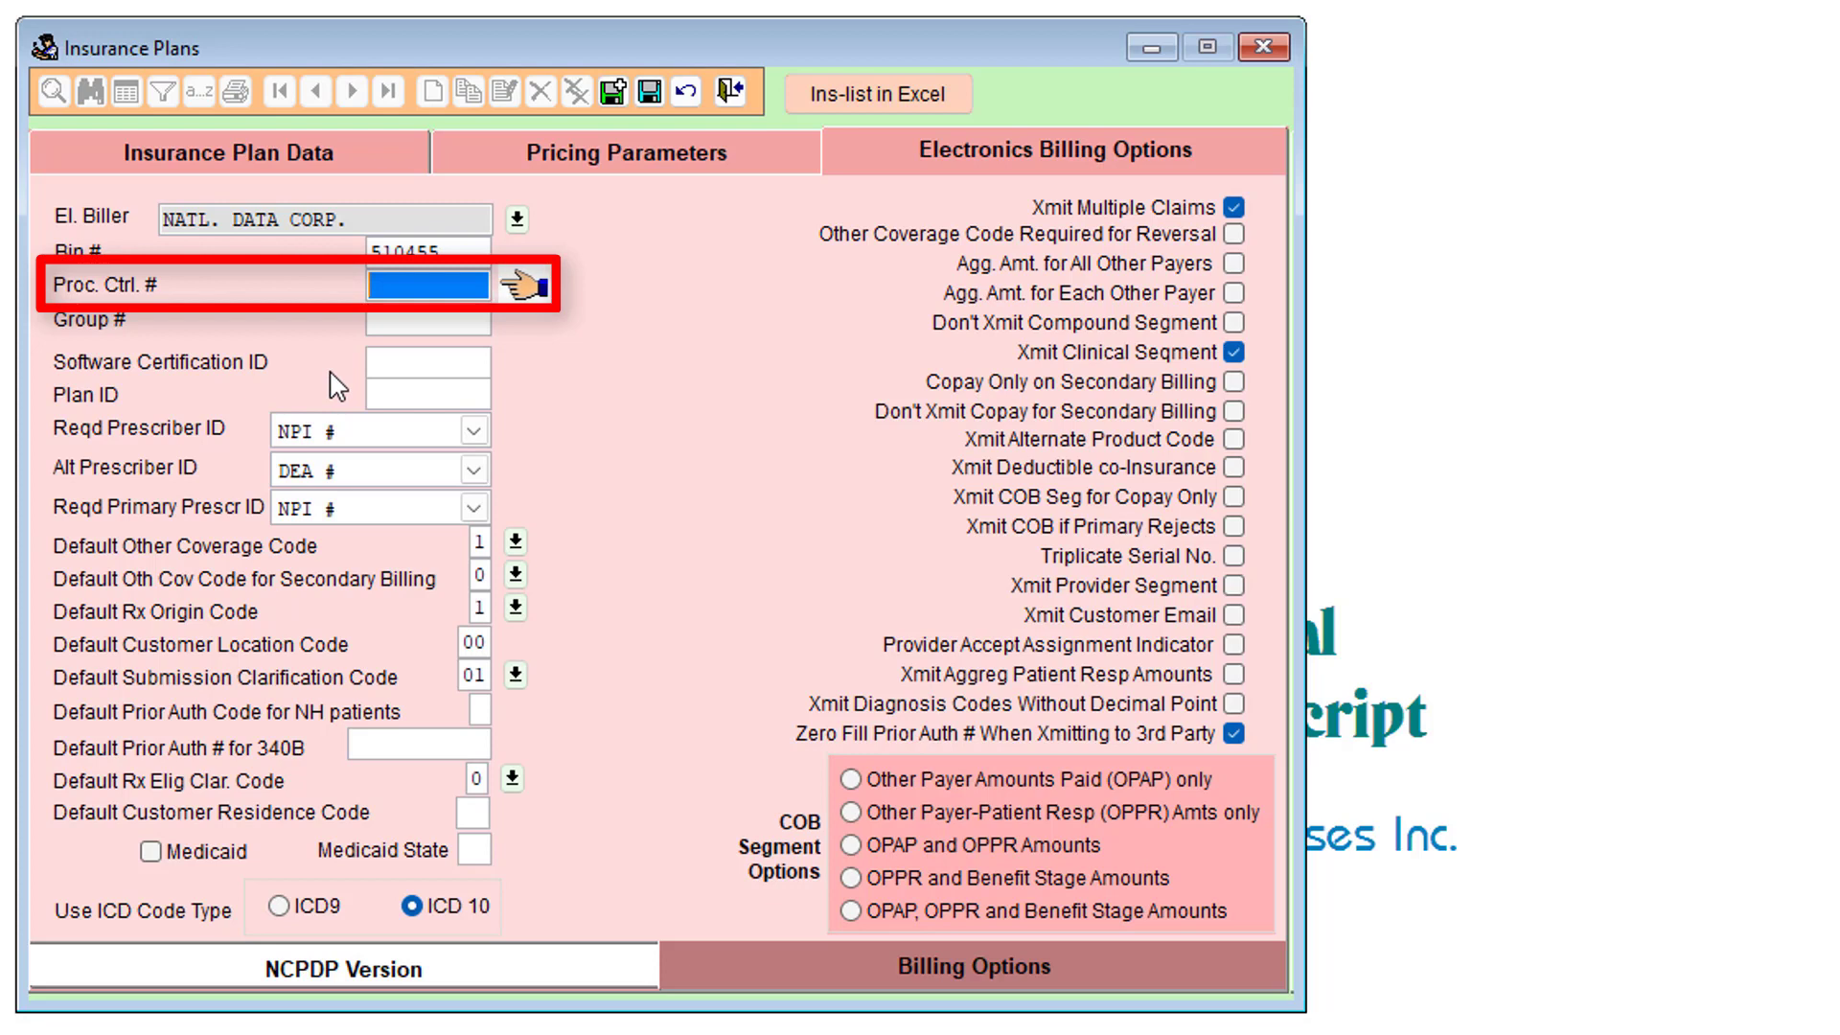
pyautogui.write('BCS')
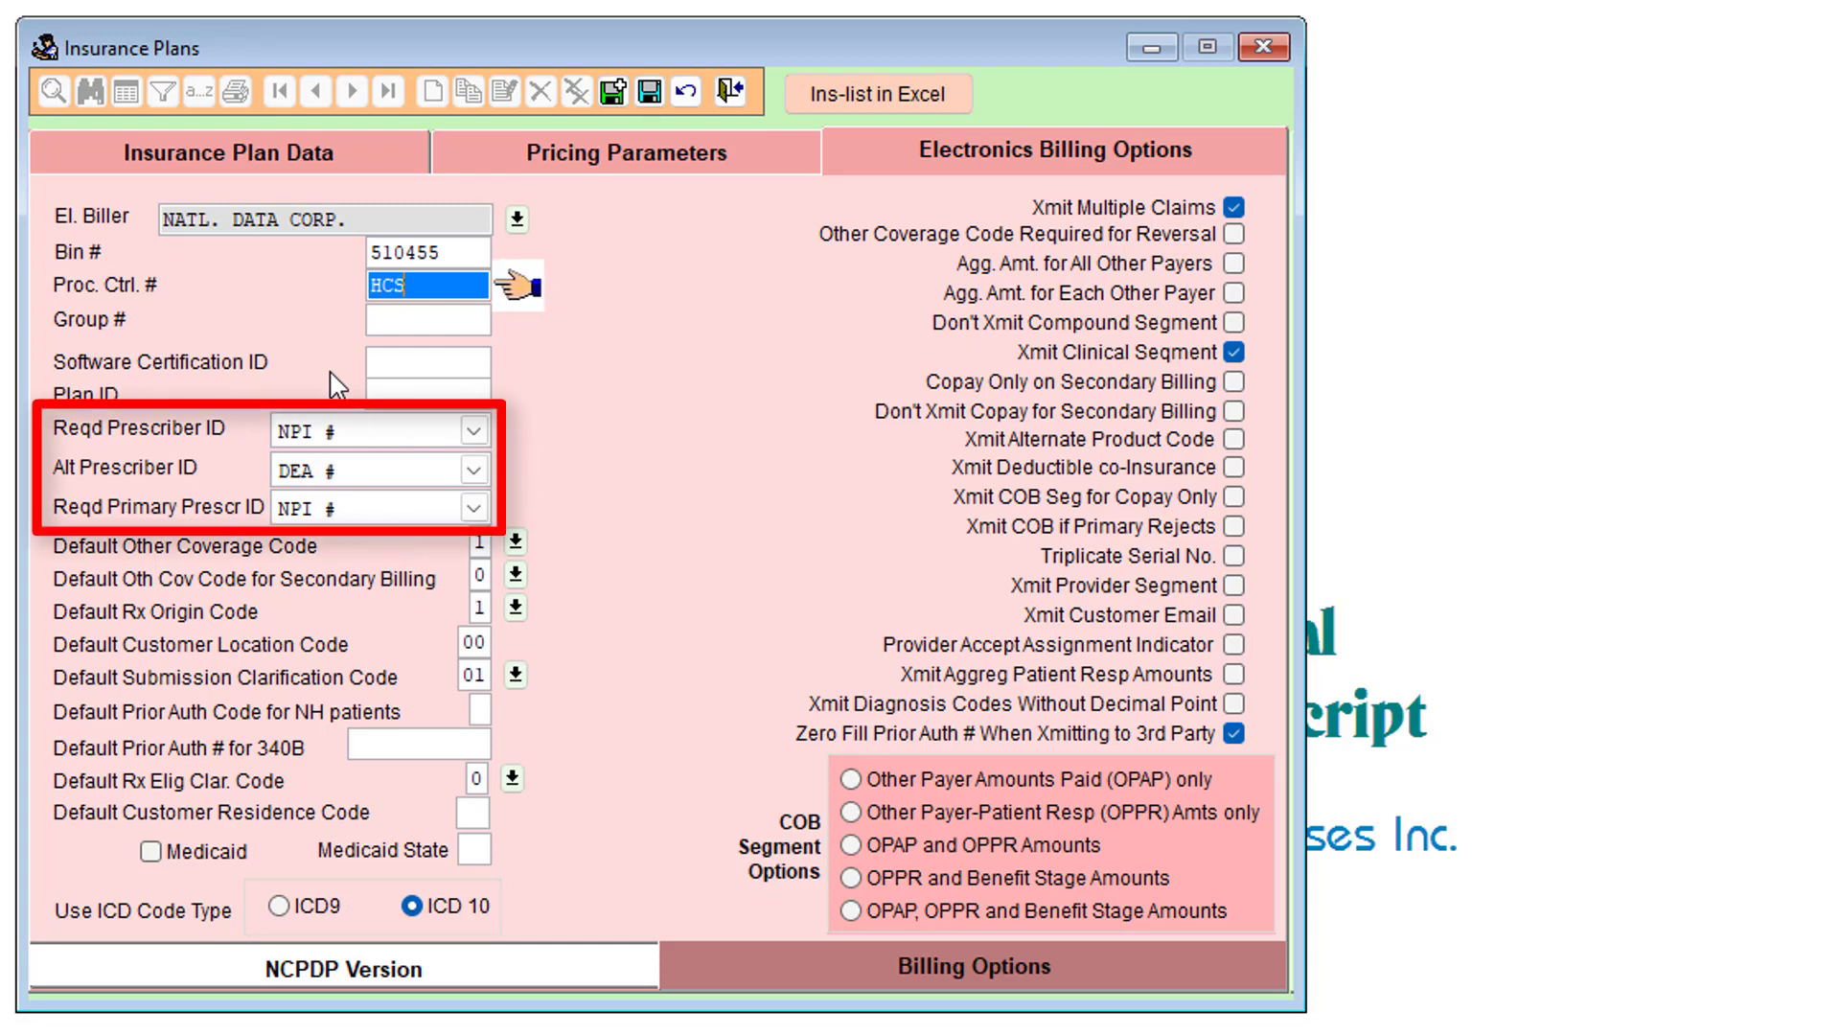
# - Set the required prescriber ID to DEA # and the alternate prescriber ID to NPI #
pyautogui.click(473, 430)
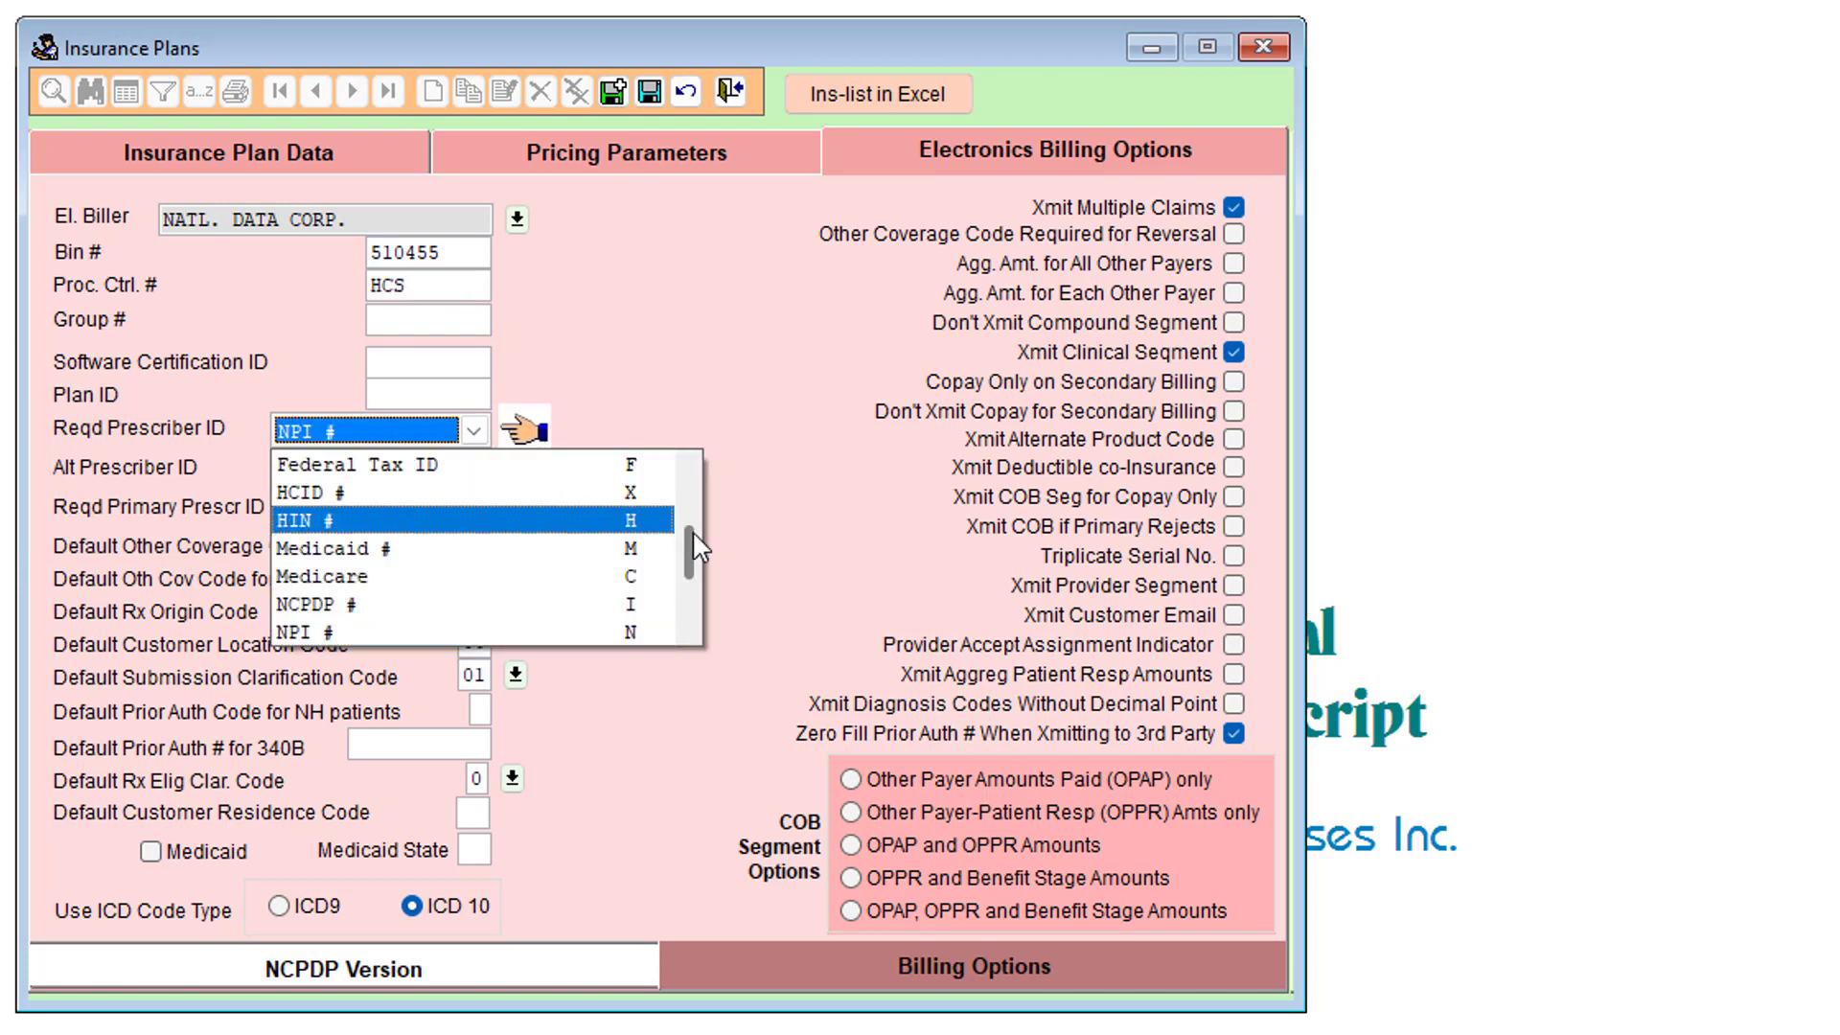
pyautogui.moveTo(688, 538); pyautogui.dragTo(684, 490)
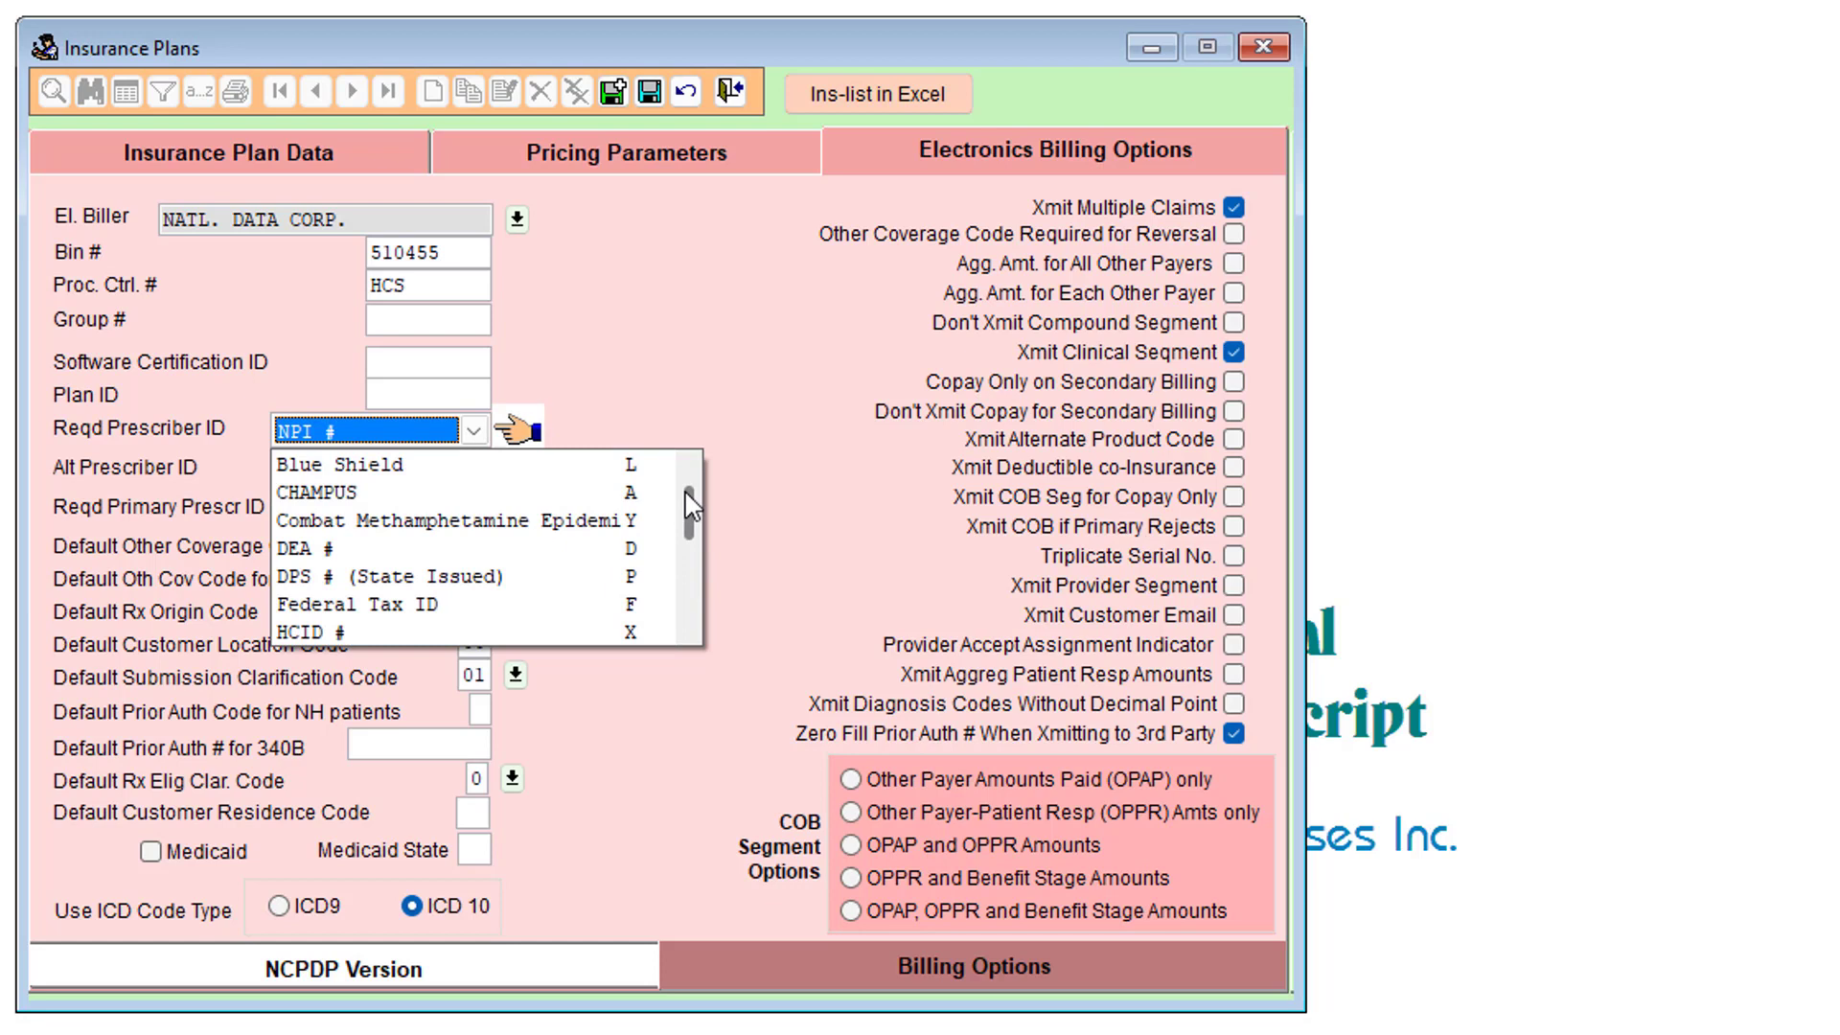
pyautogui.click(542, 556)
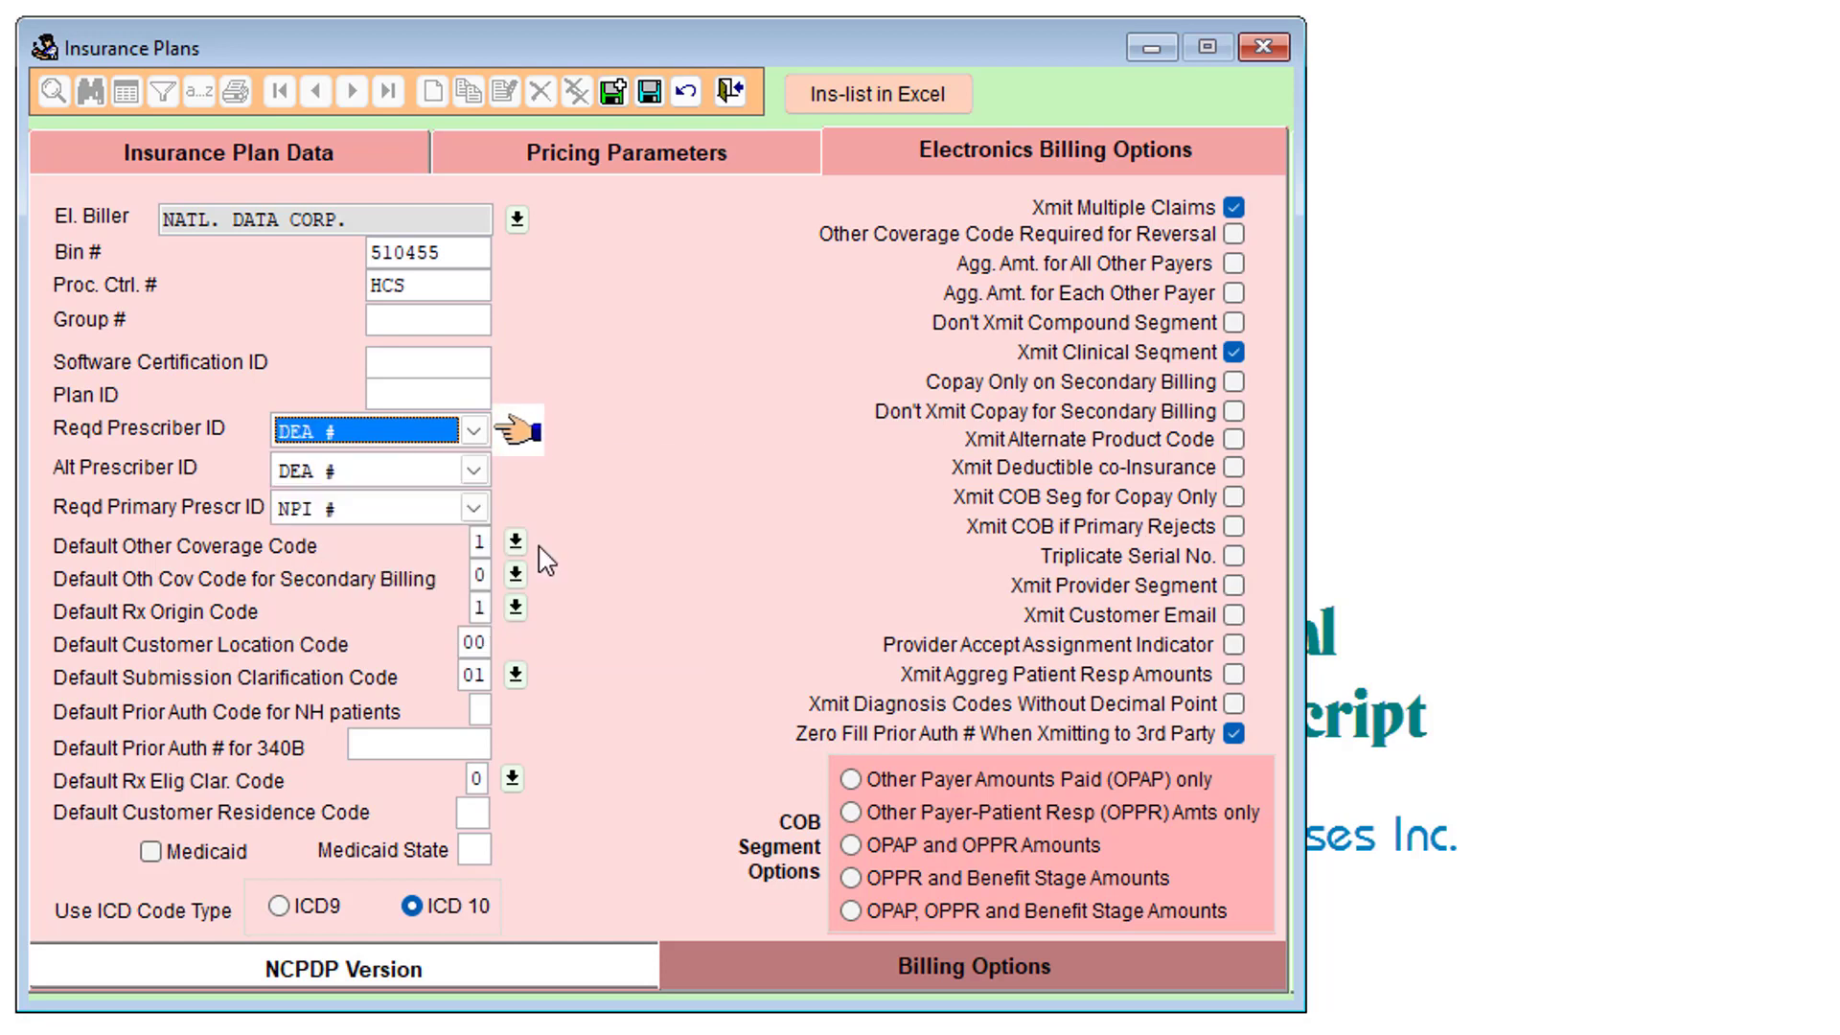
pyautogui.click(481, 473)
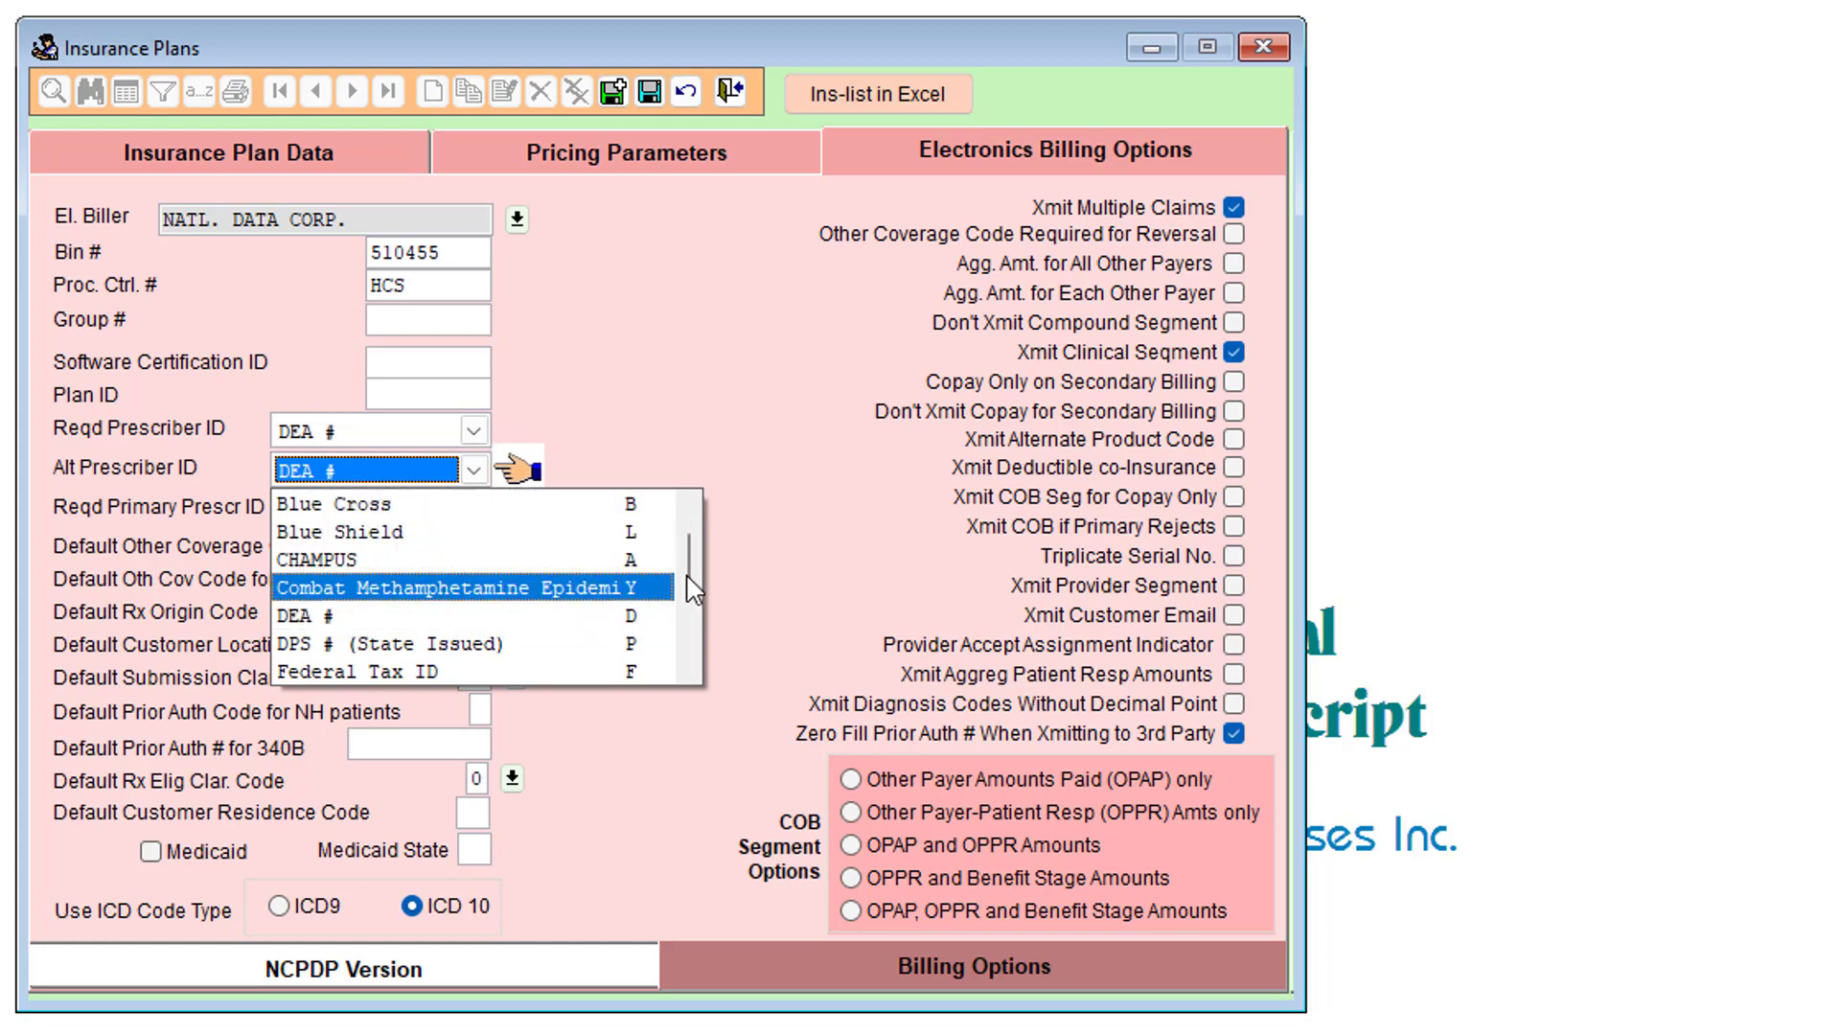
pyautogui.moveTo(693, 589); pyautogui.dragTo(694, 627)
pyautogui.click(498, 636)
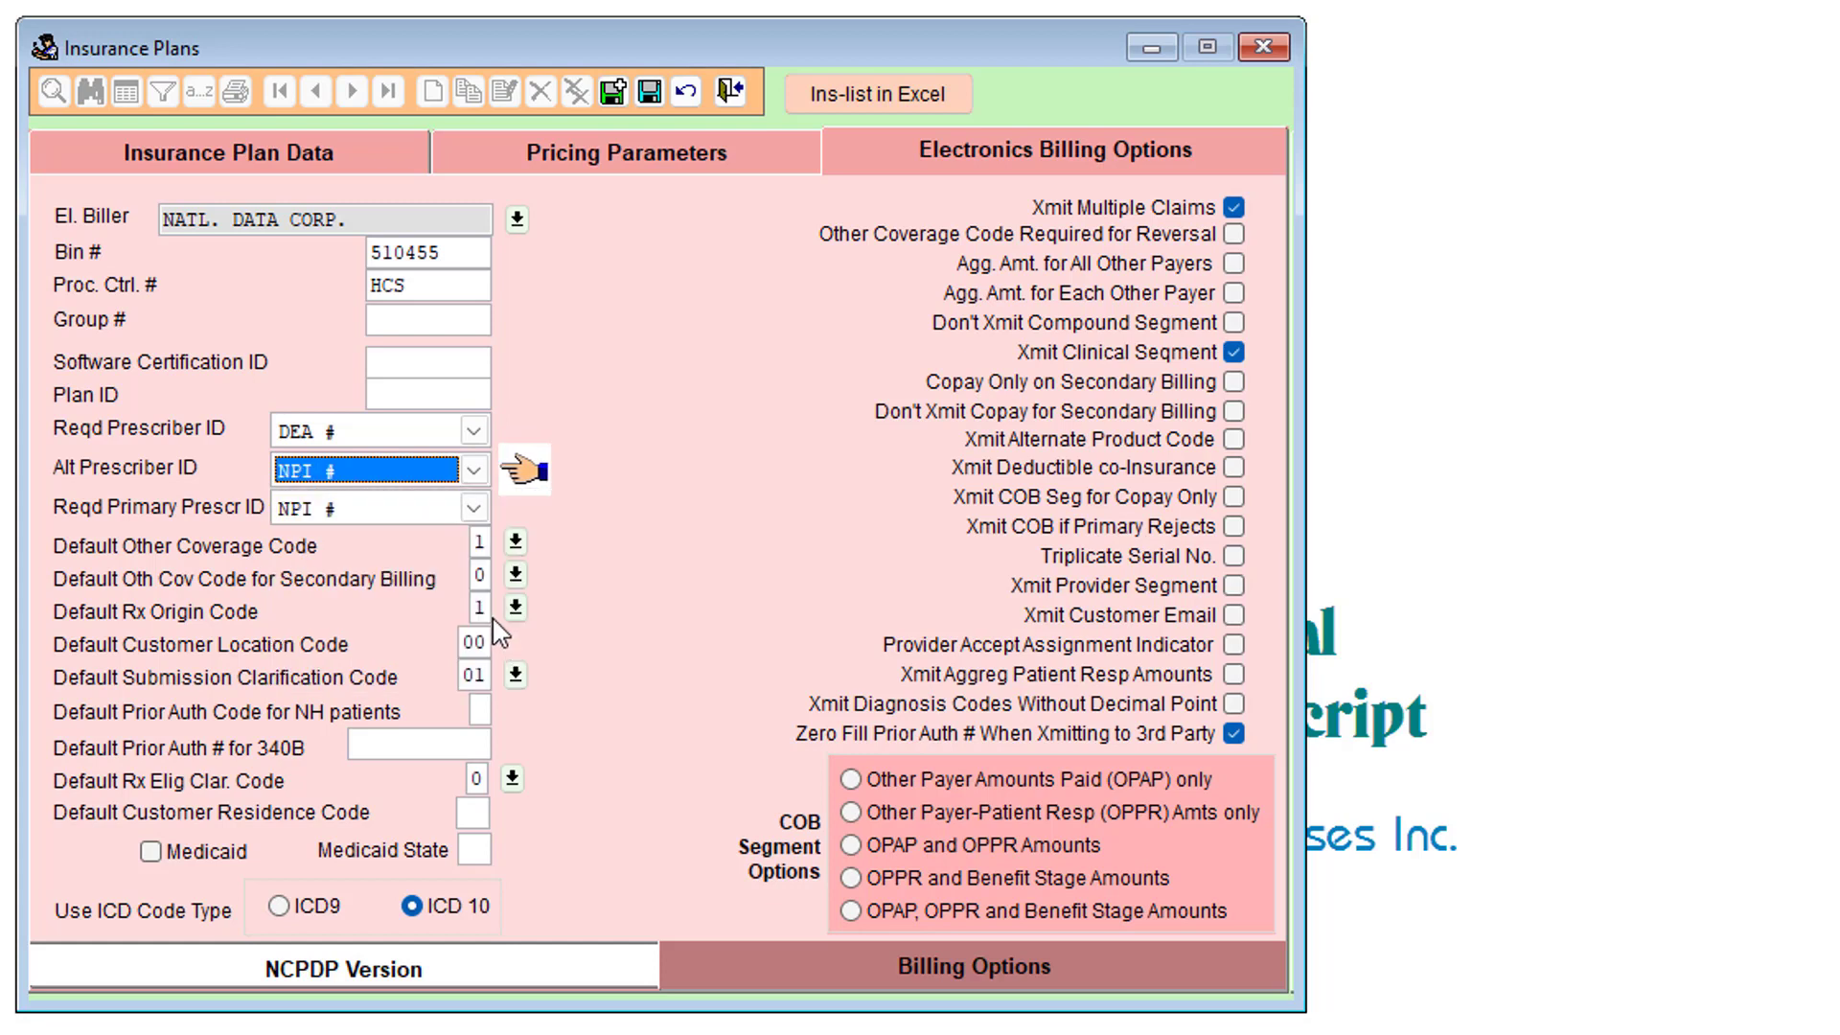
# - Set the required primary prescriber ID to DEA #
pyautogui.click(473, 508)
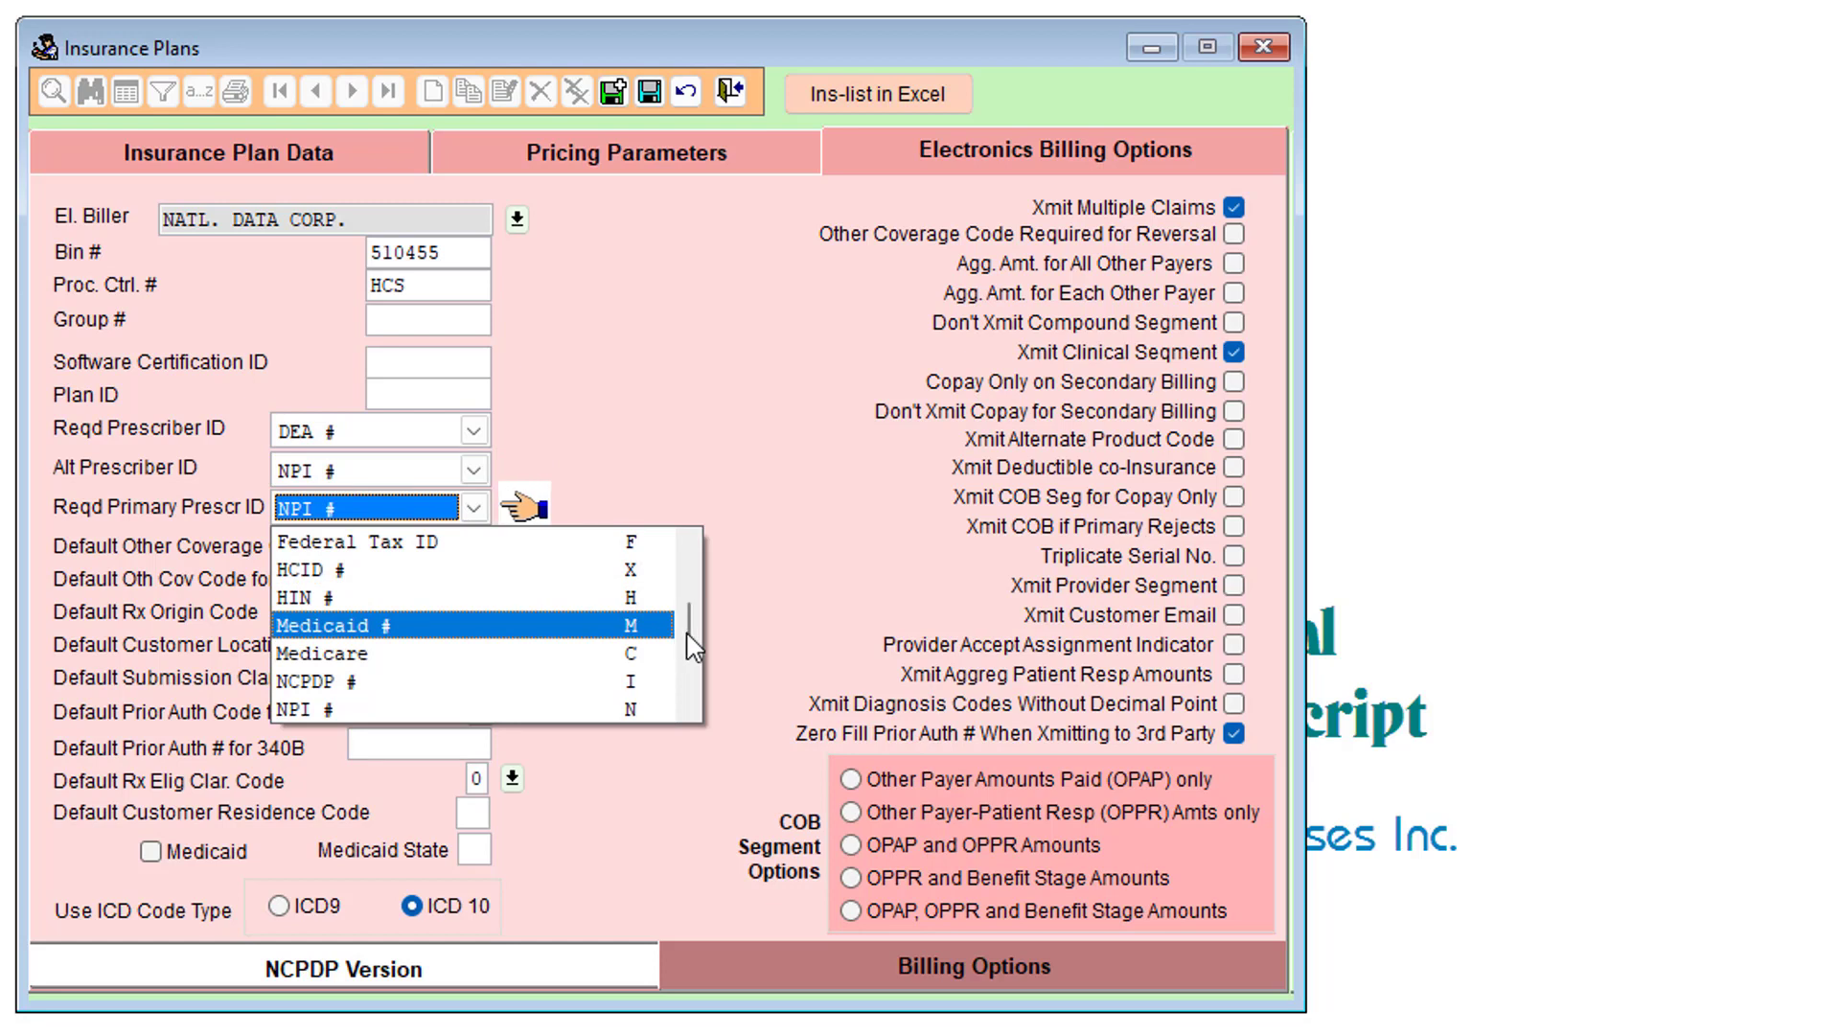
pyautogui.moveTo(693, 647); pyautogui.dragTo(692, 586)
pyautogui.click(510, 600)
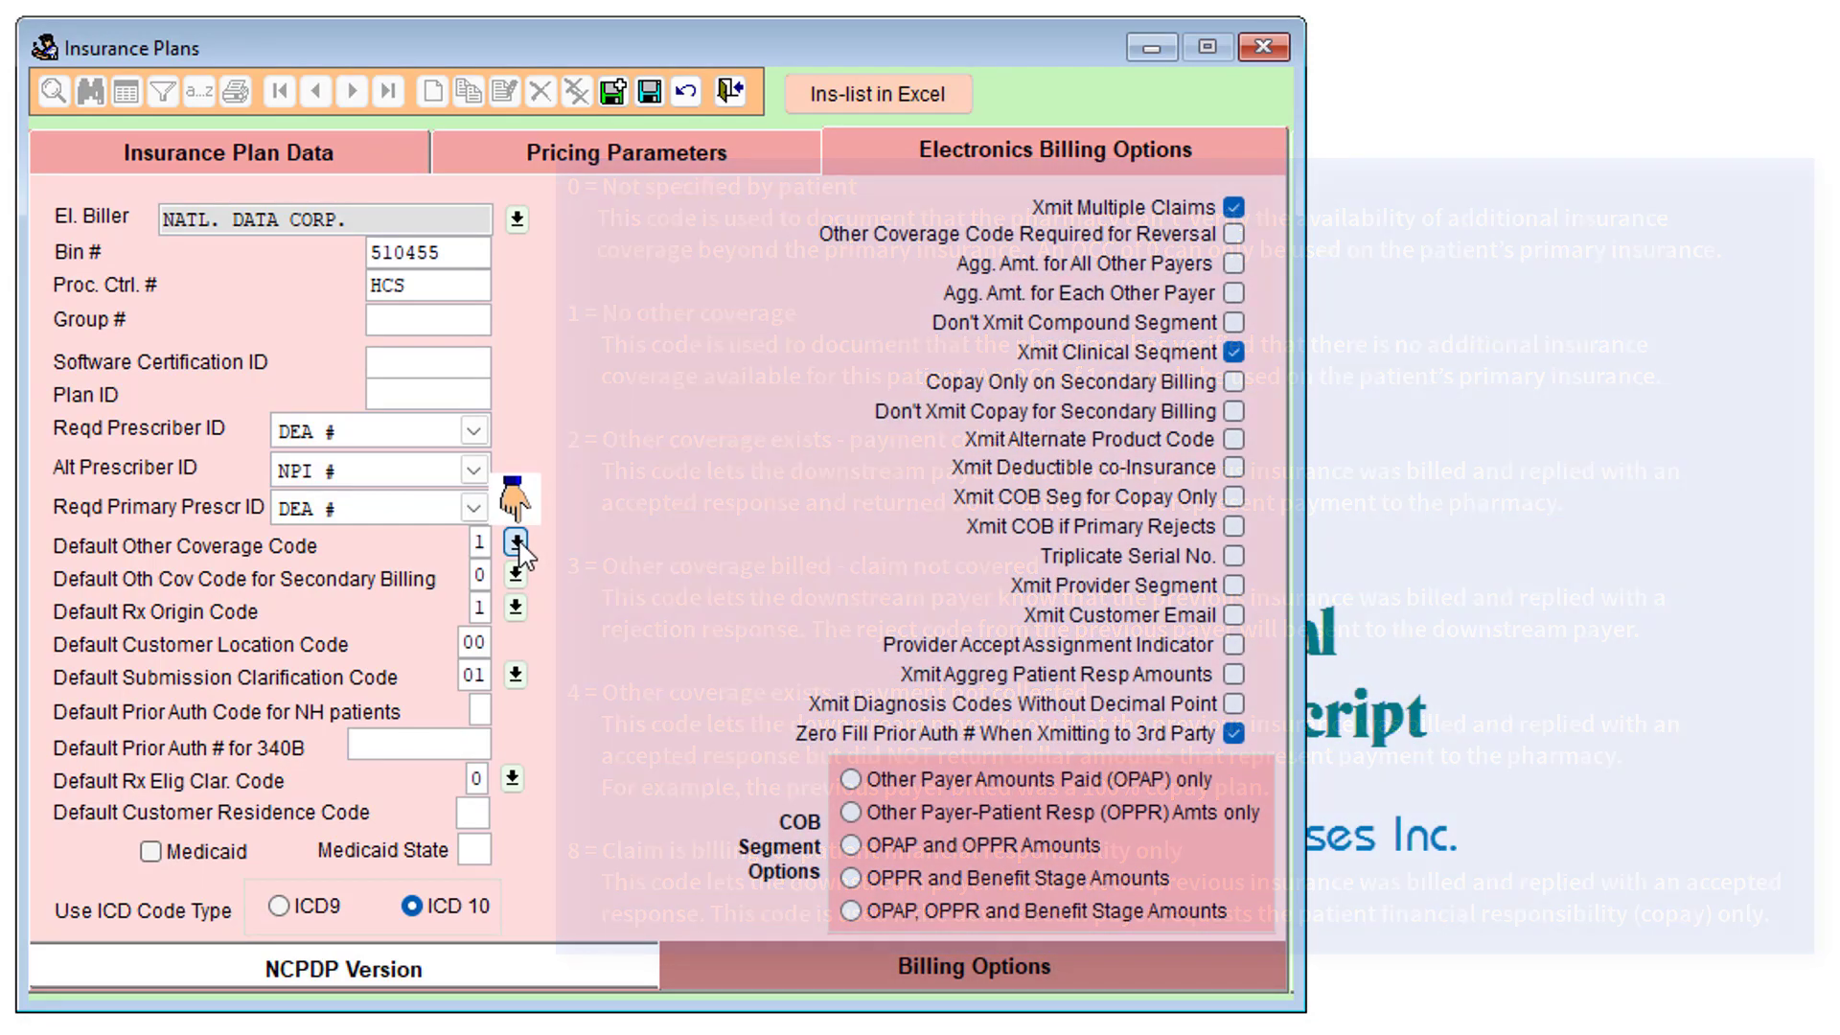
# - Set the default other coverage code and the one for secondary billing to 0 (Not Specified)
pyautogui.click(517, 543)
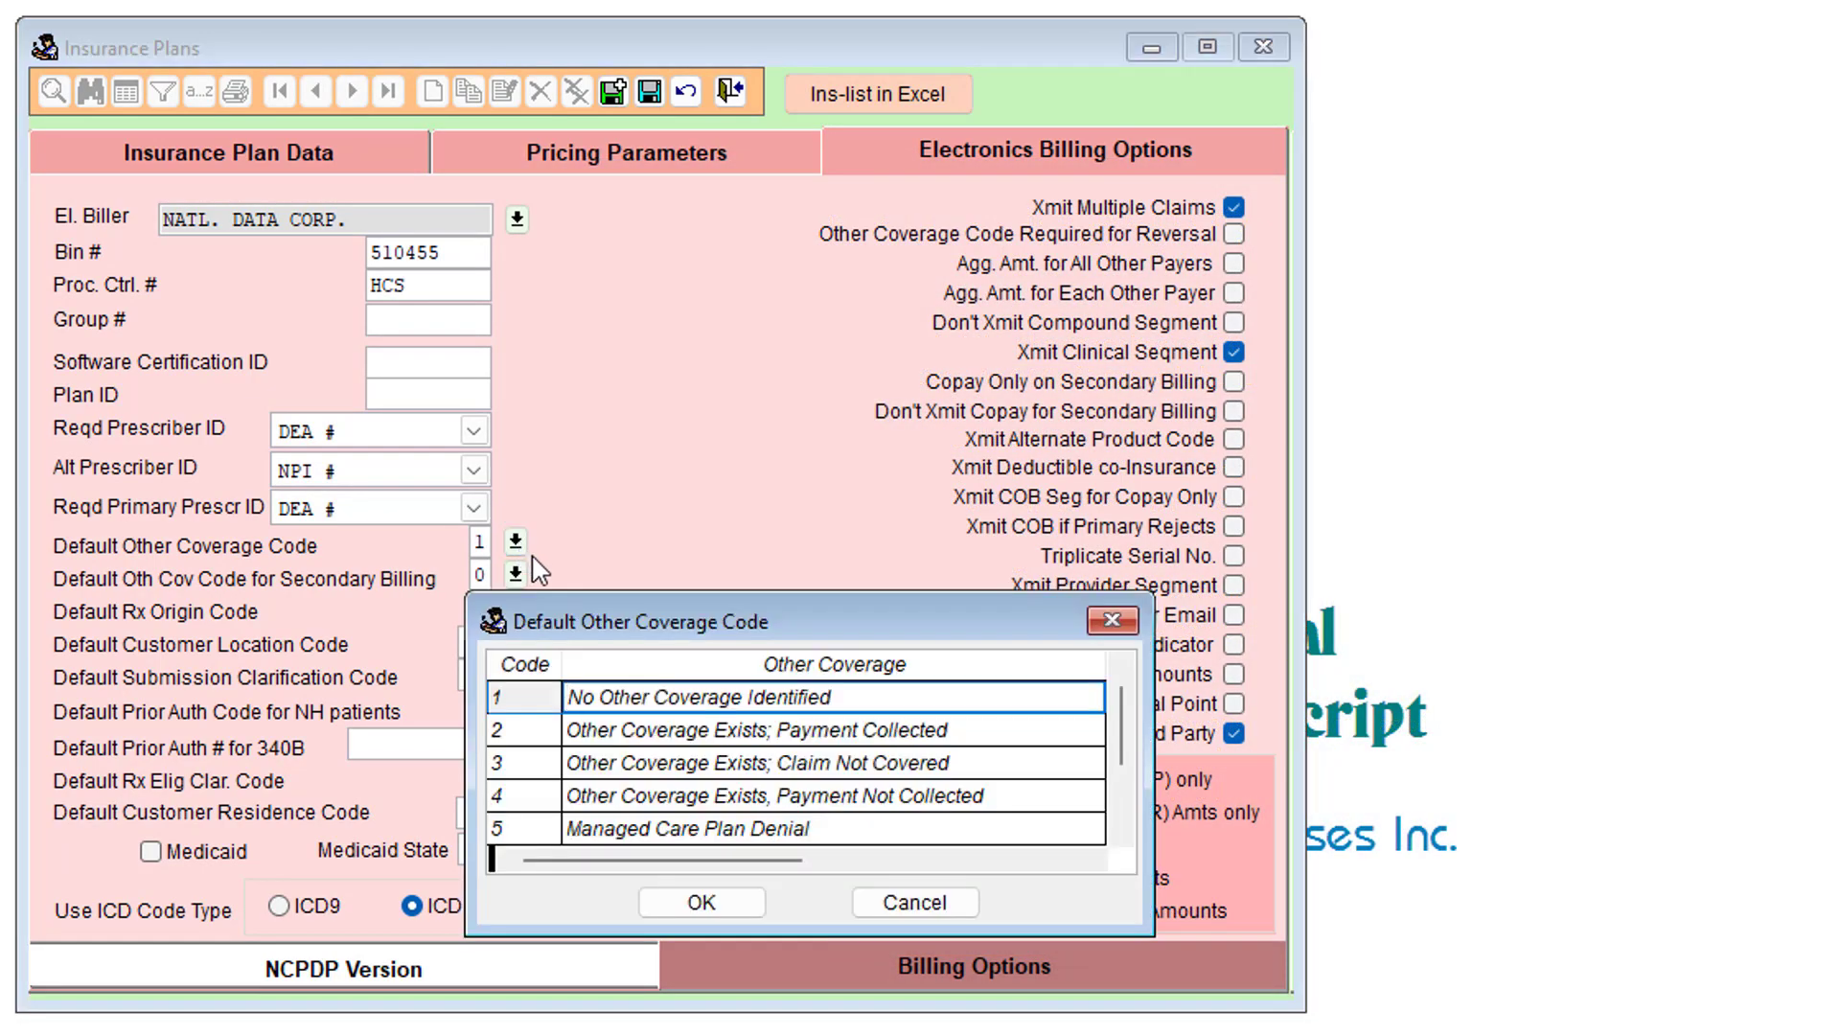
pyautogui.scroll(1, 997, 758)
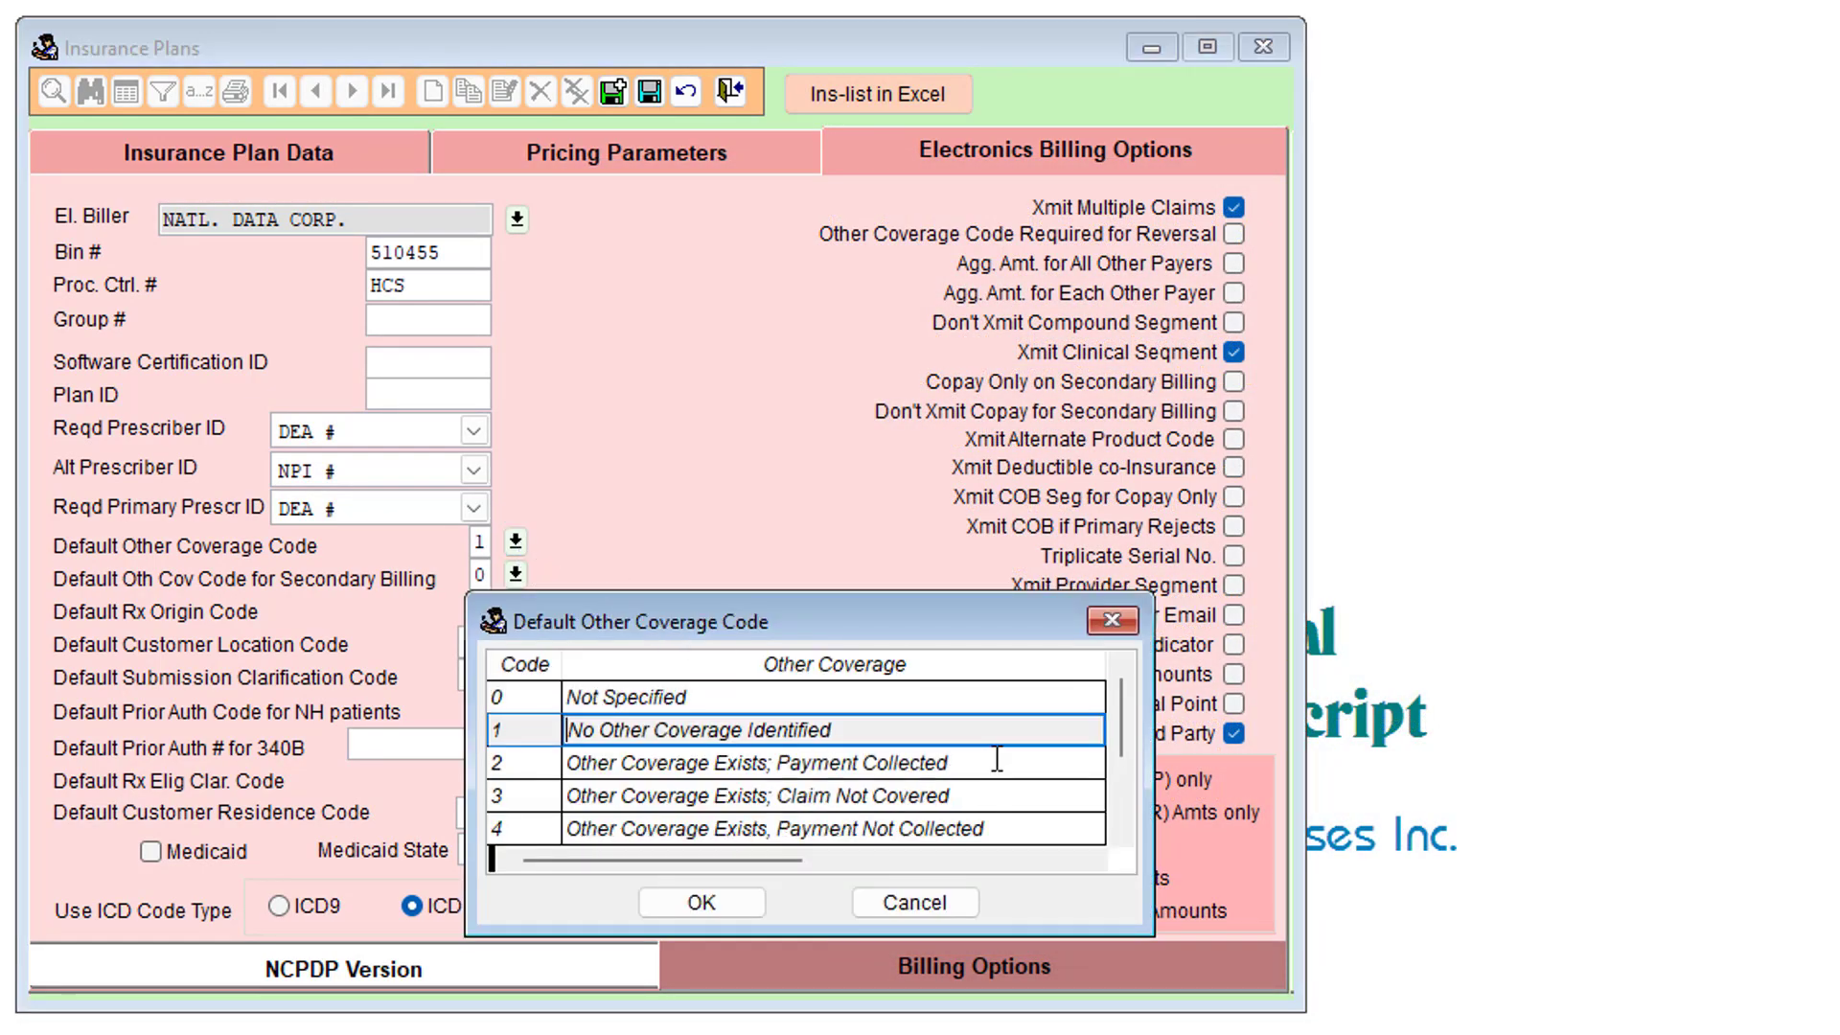
pyautogui.click(747, 697)
pyautogui.click(704, 900)
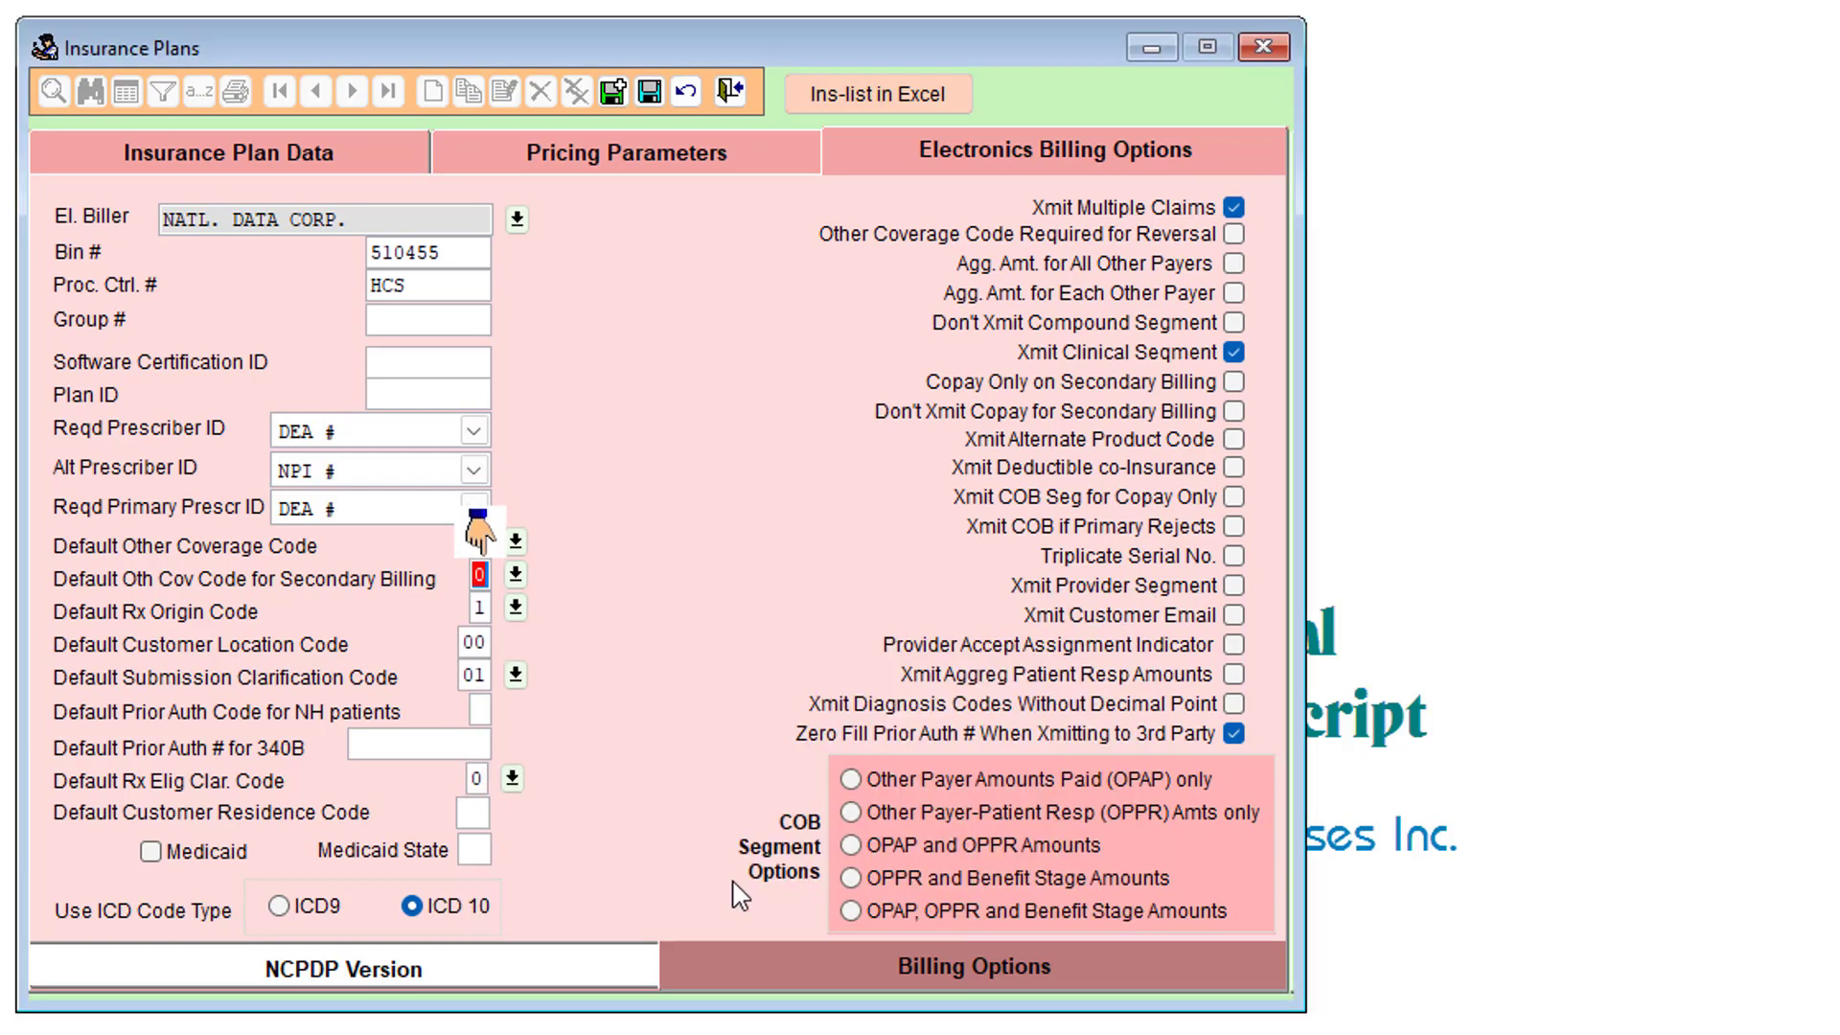
pyautogui.click(517, 579)
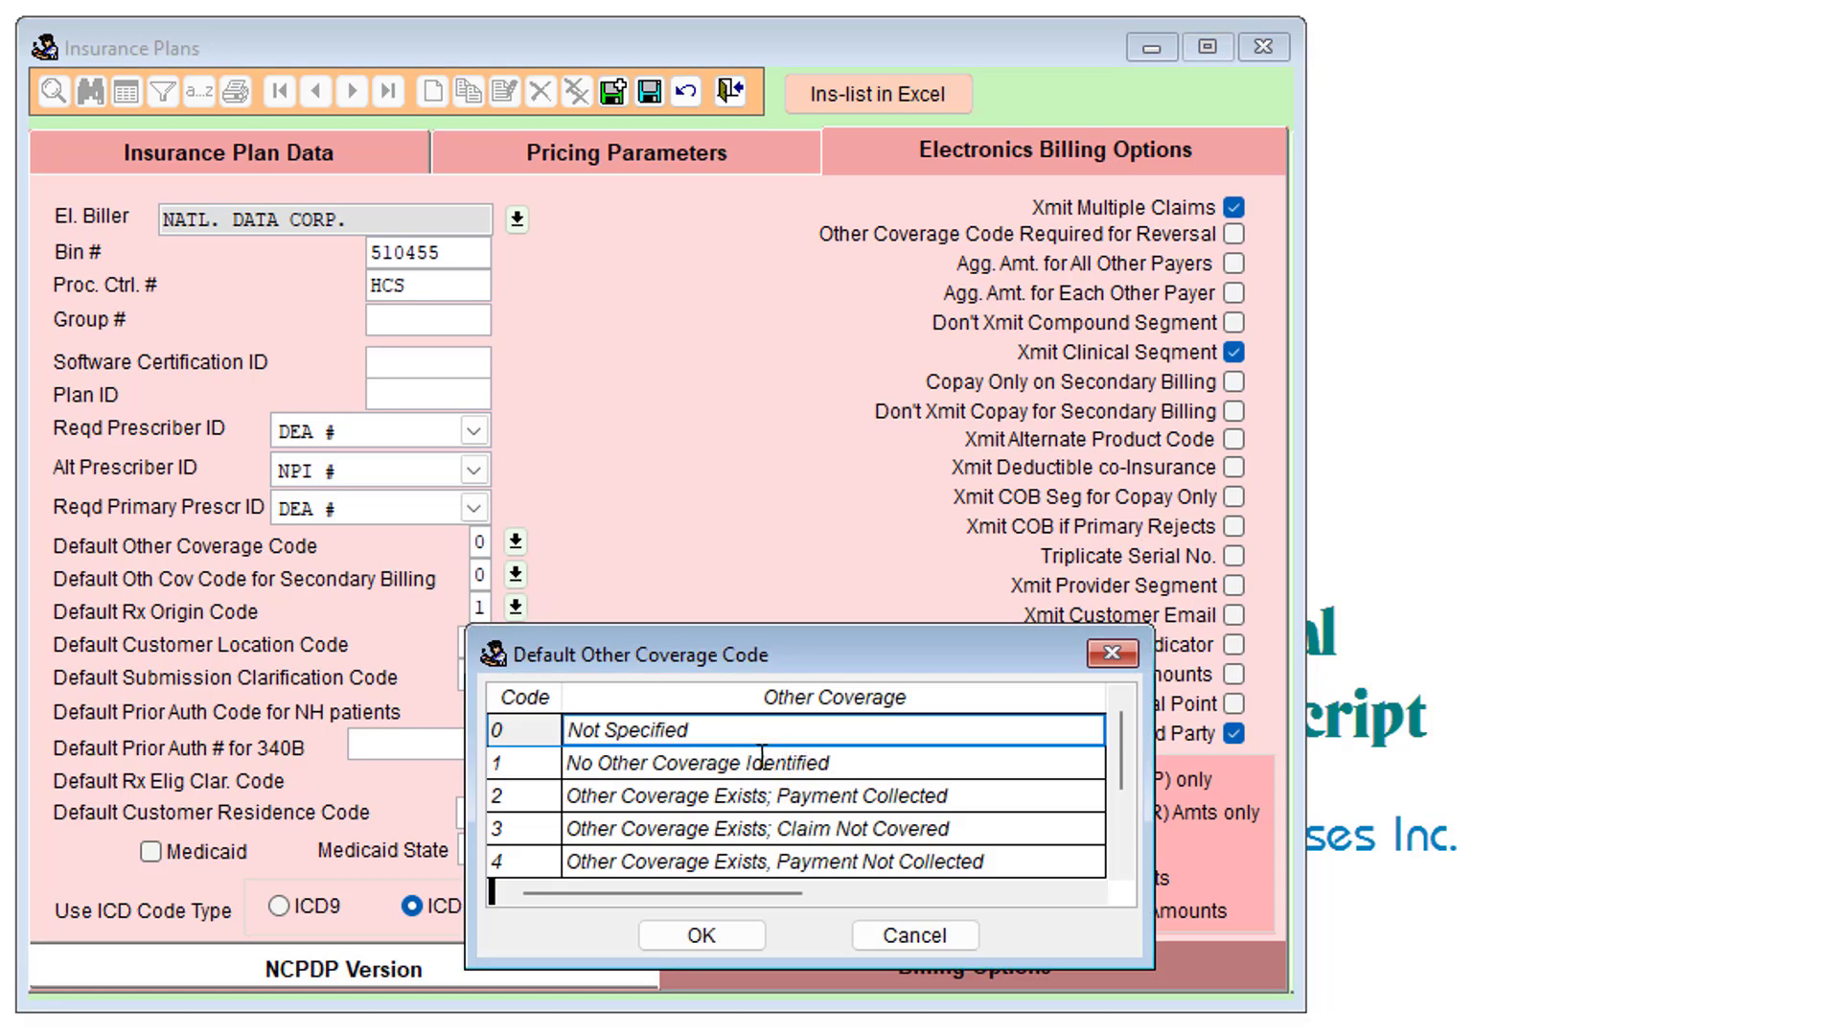
pyautogui.click(738, 731)
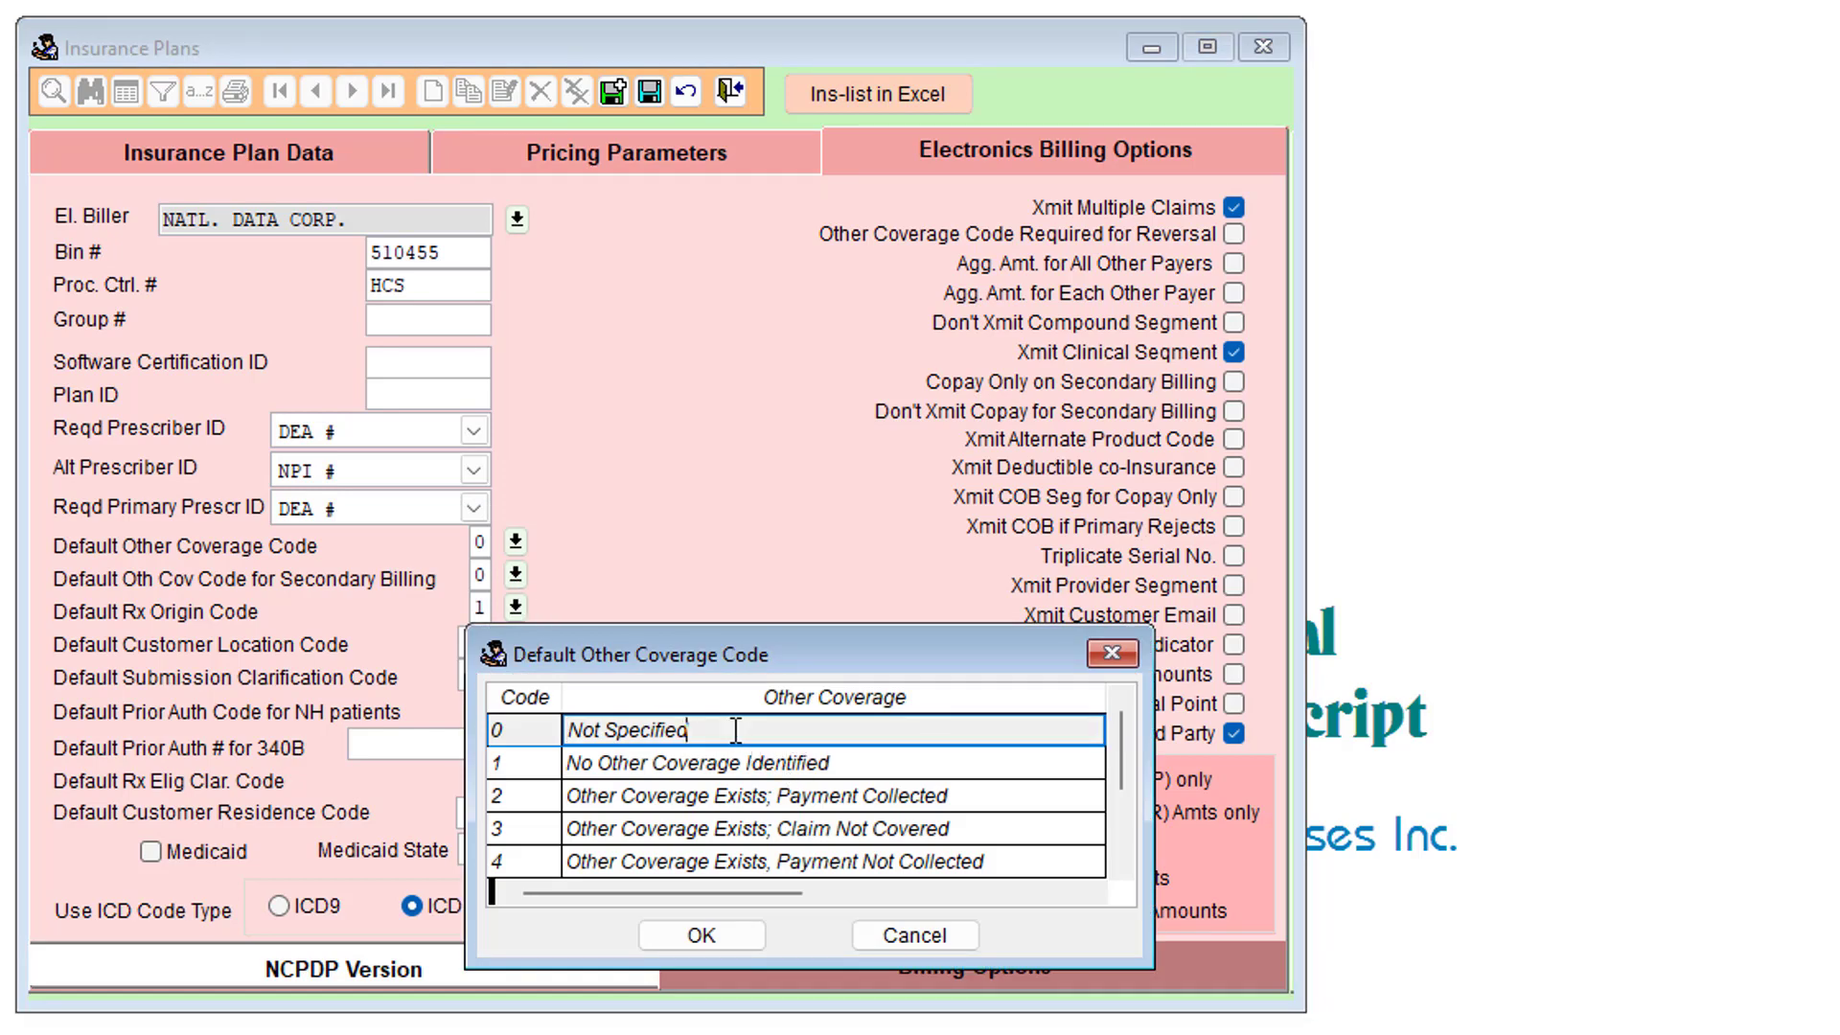
pyautogui.click(726, 936)
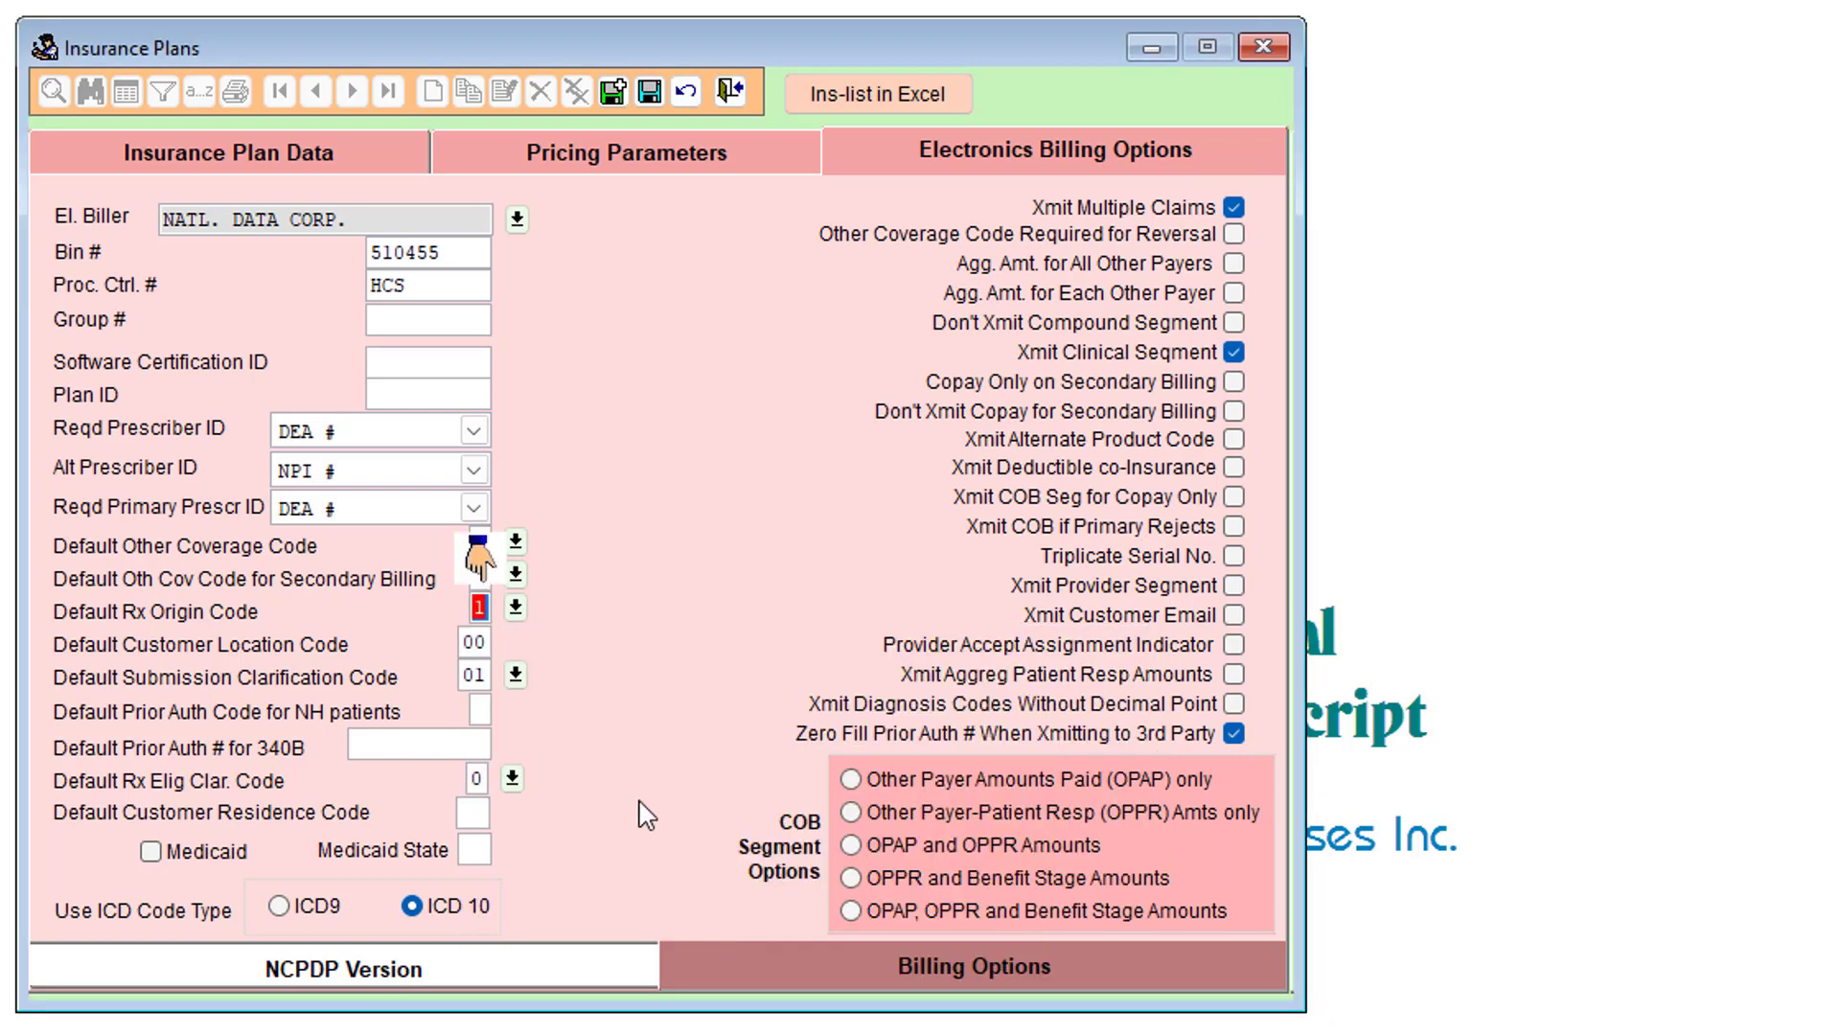
# - Set the default Rx origin code to 0 (Not Specified)
pyautogui.click(523, 610)
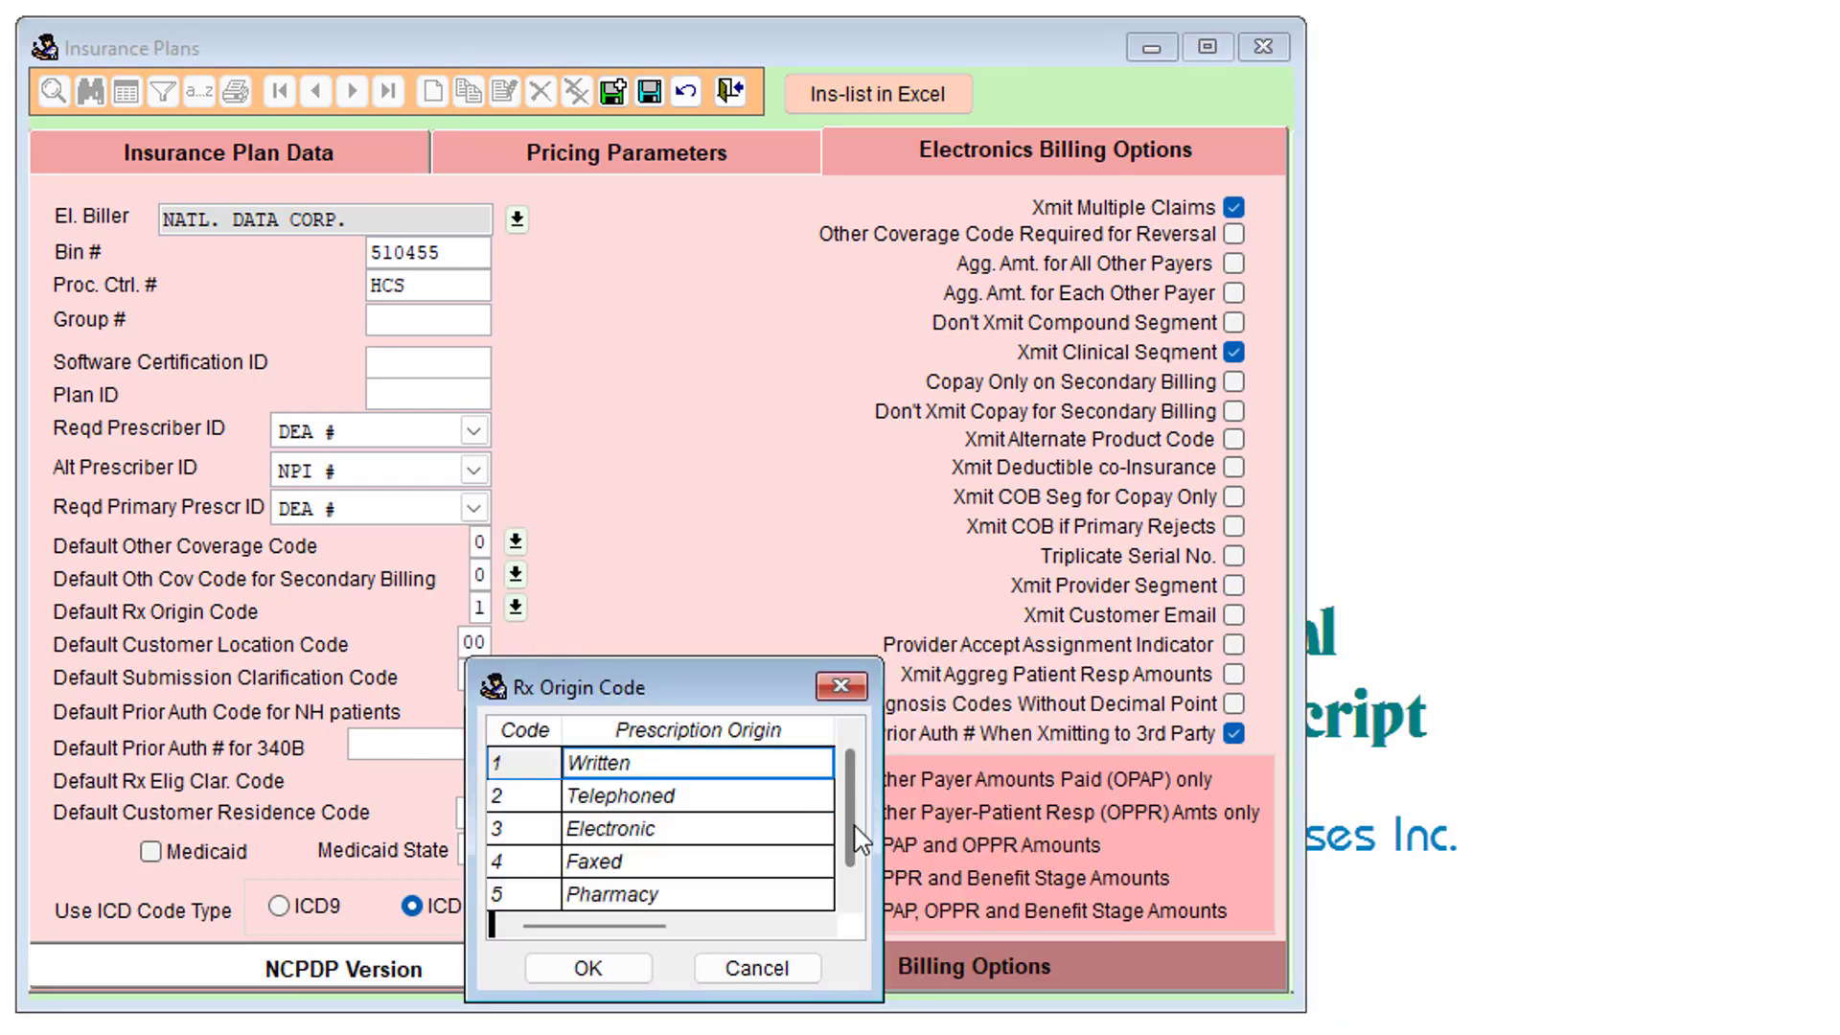
pyautogui.scroll(-2, 813, 815)
pyautogui.scroll(3, 810, 822)
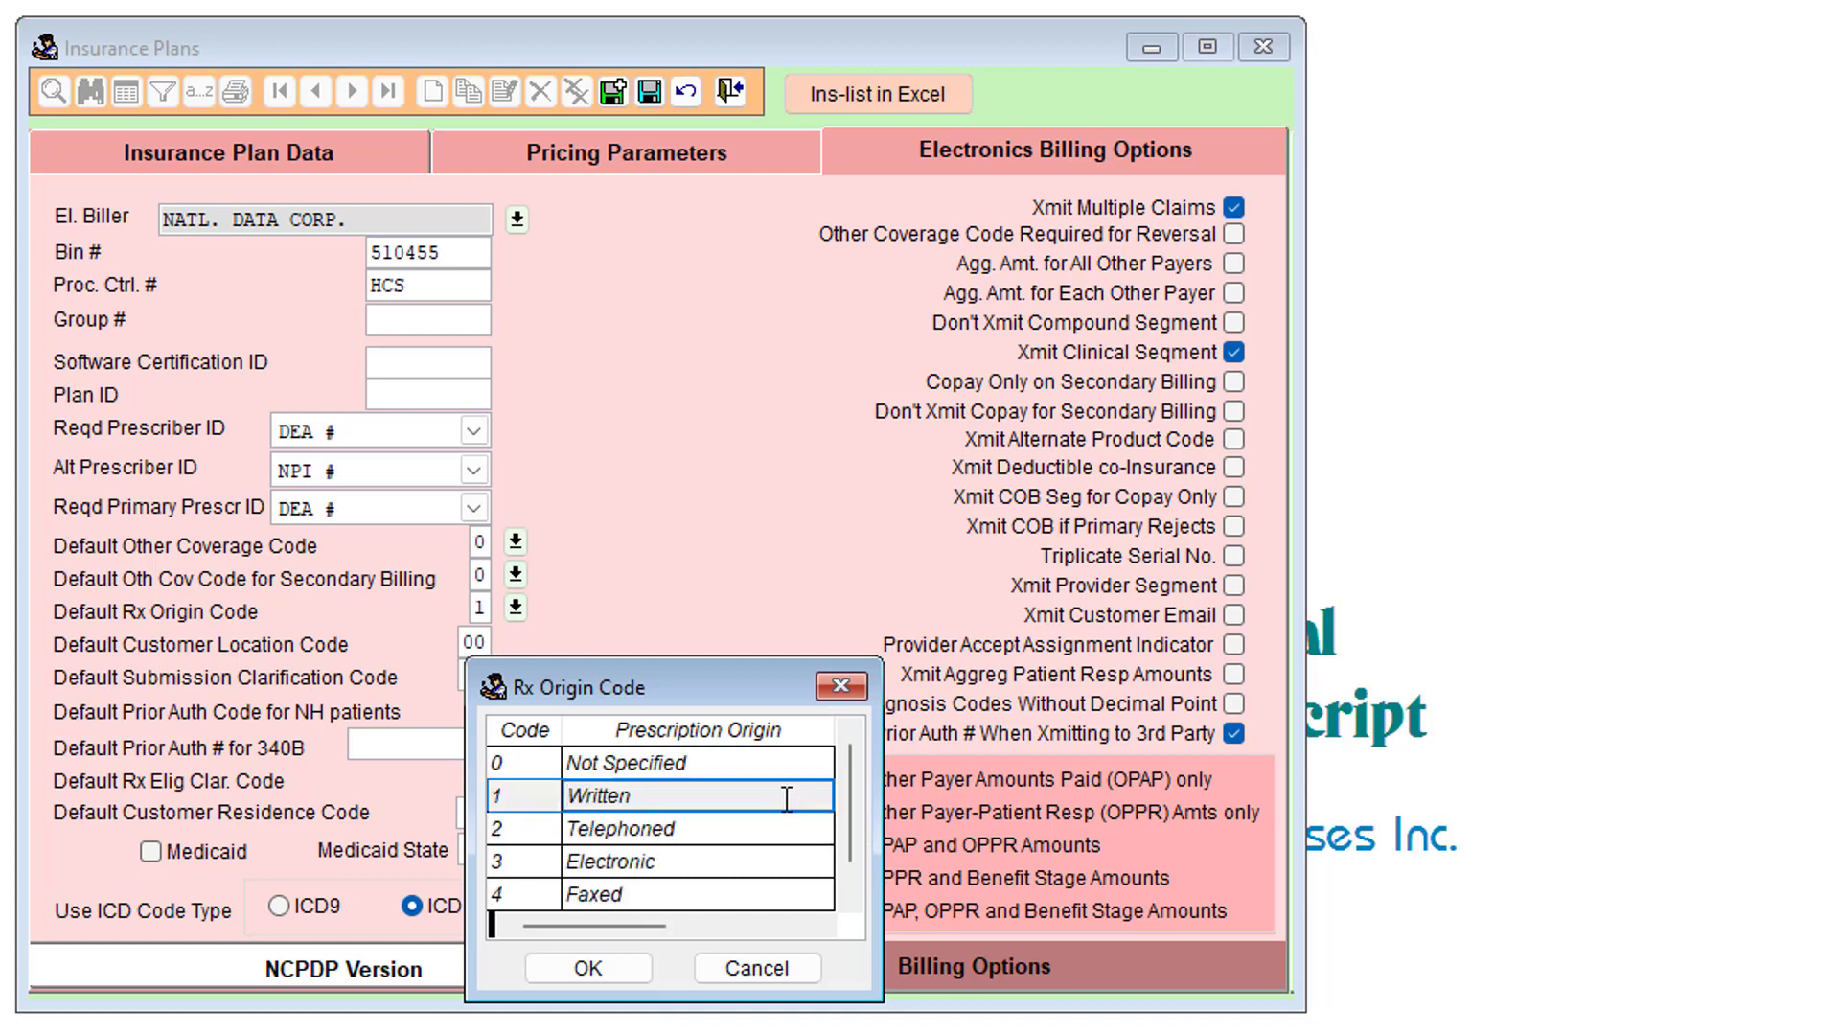
pyautogui.click(726, 759)
pyautogui.click(589, 966)
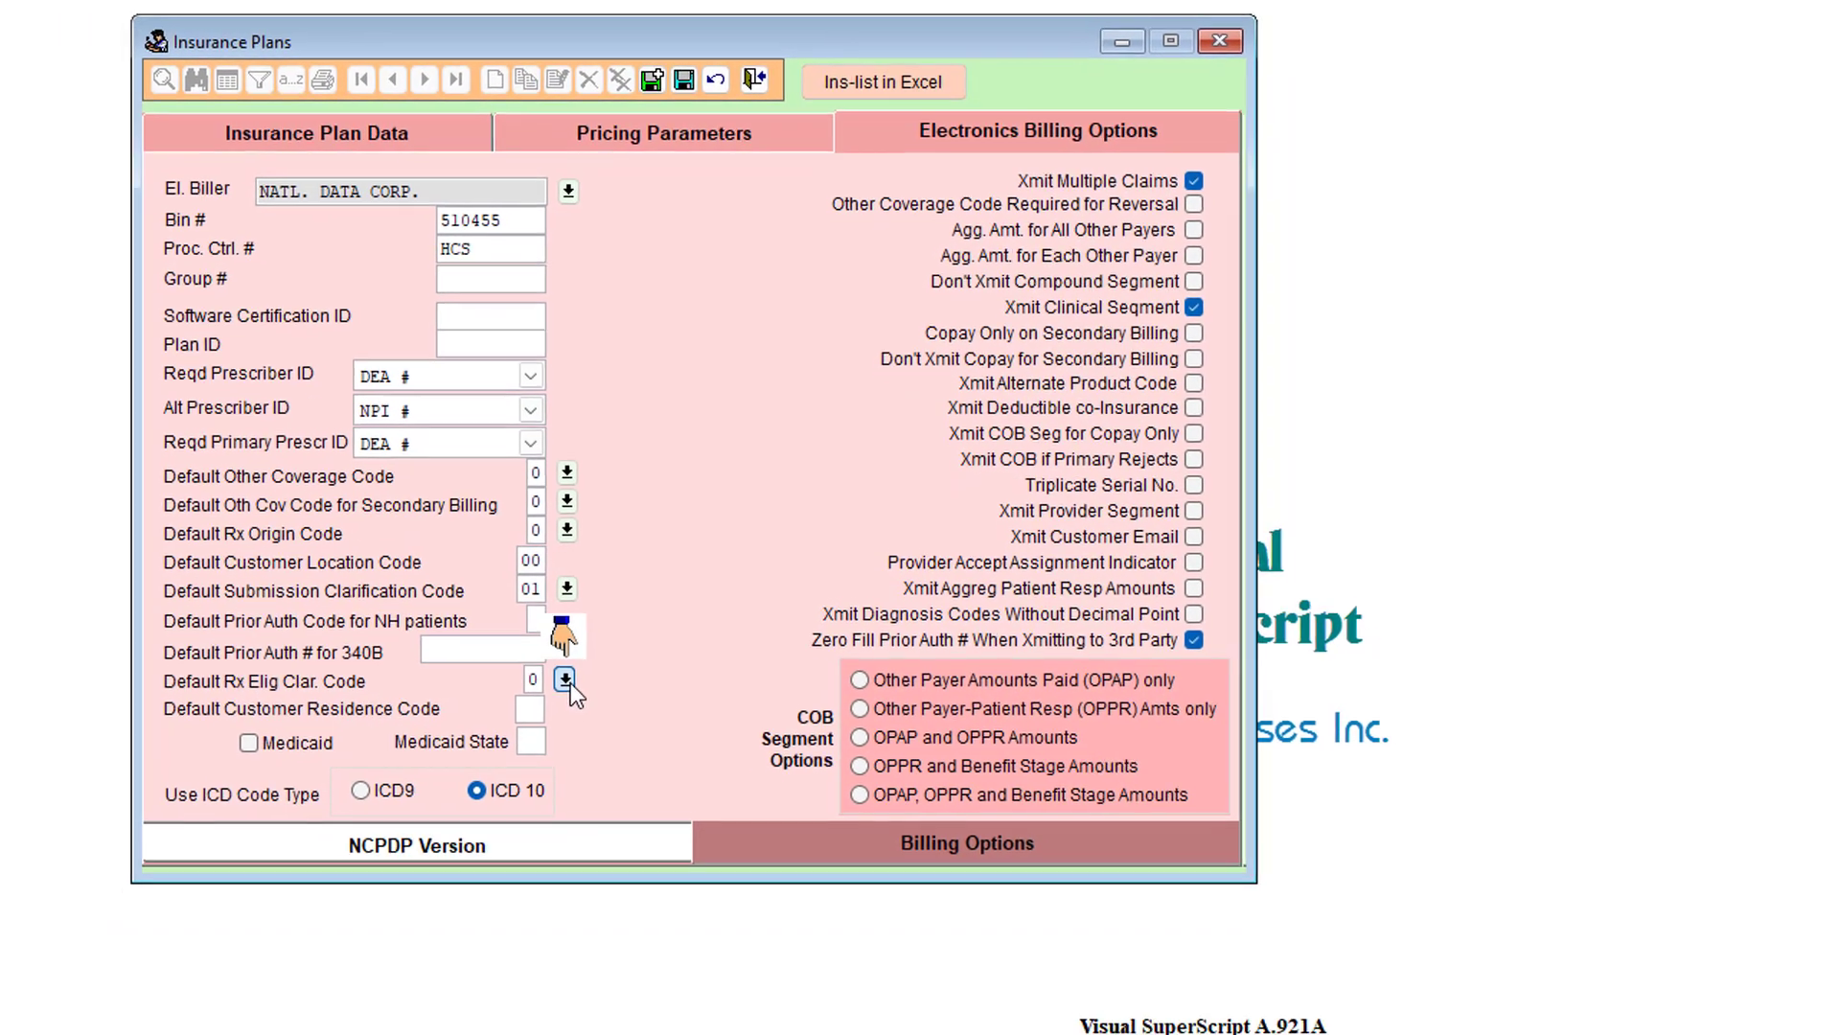
# - Set the default Rx eligibility clarification code to 1 (No Override) and select the Medicaid option
pyautogui.click(512, 778)
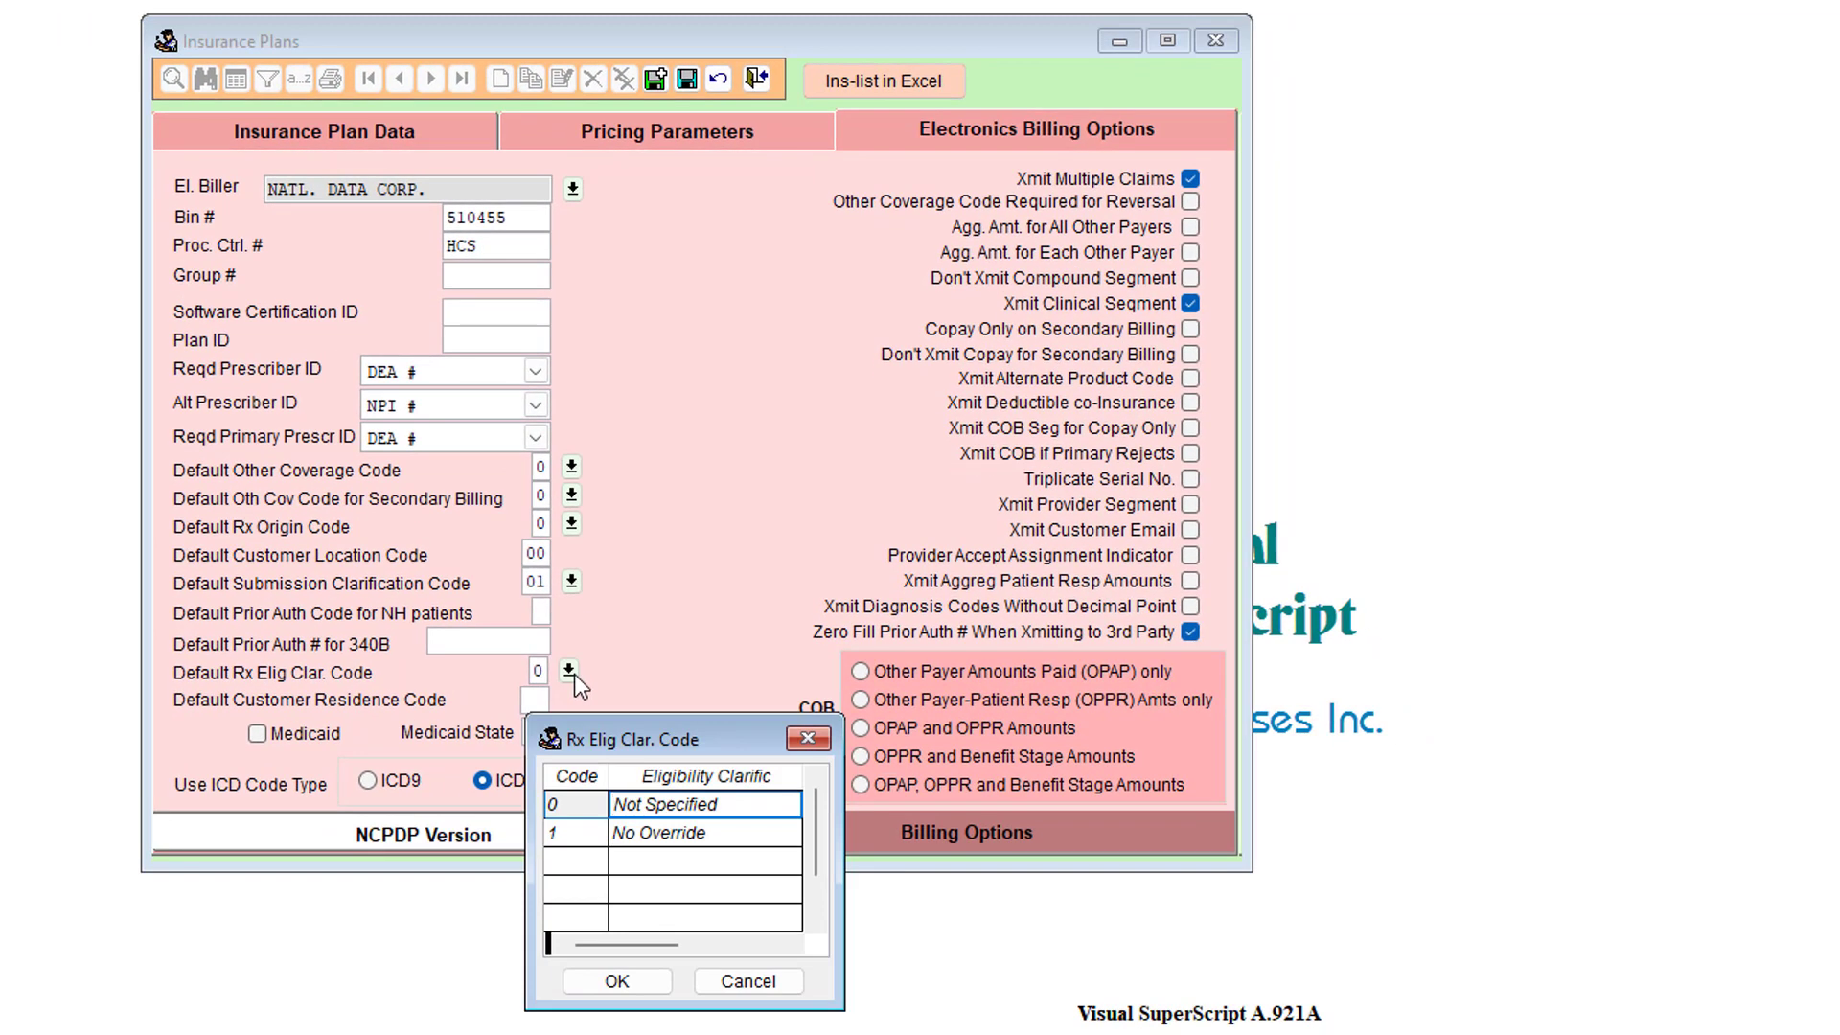
pyautogui.click(663, 832)
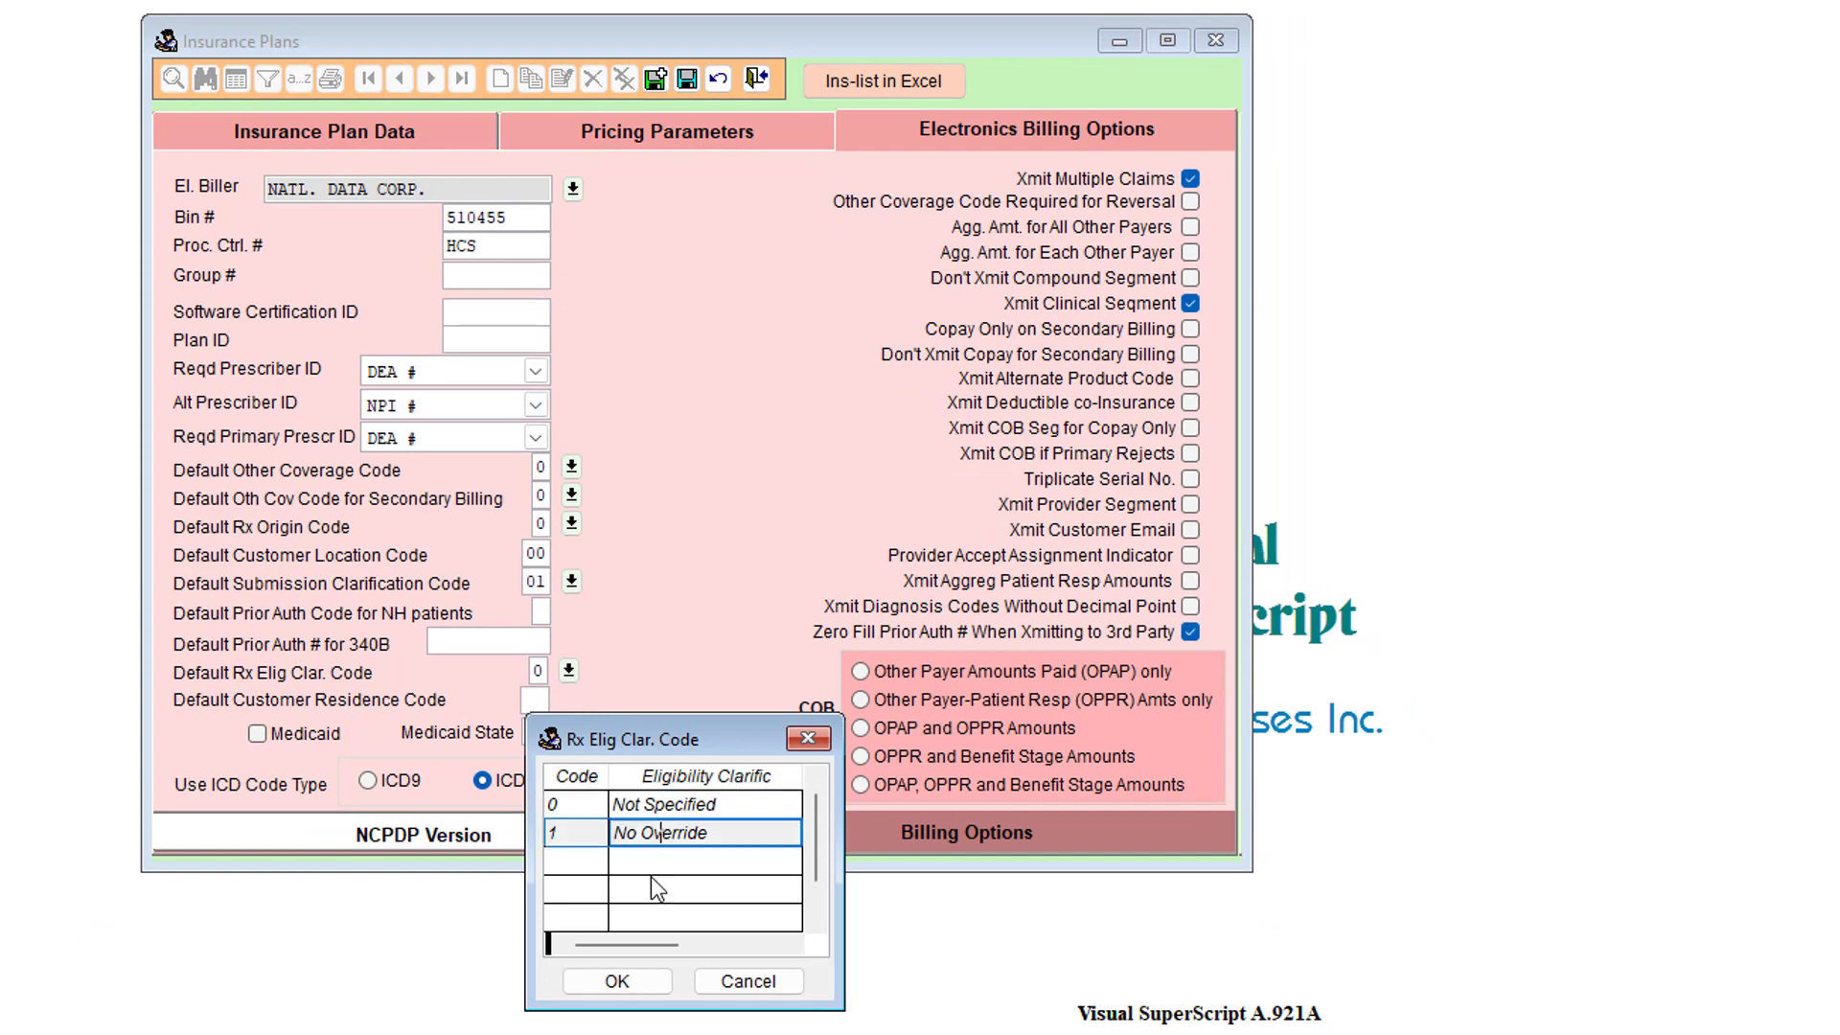
pyautogui.click(650, 982)
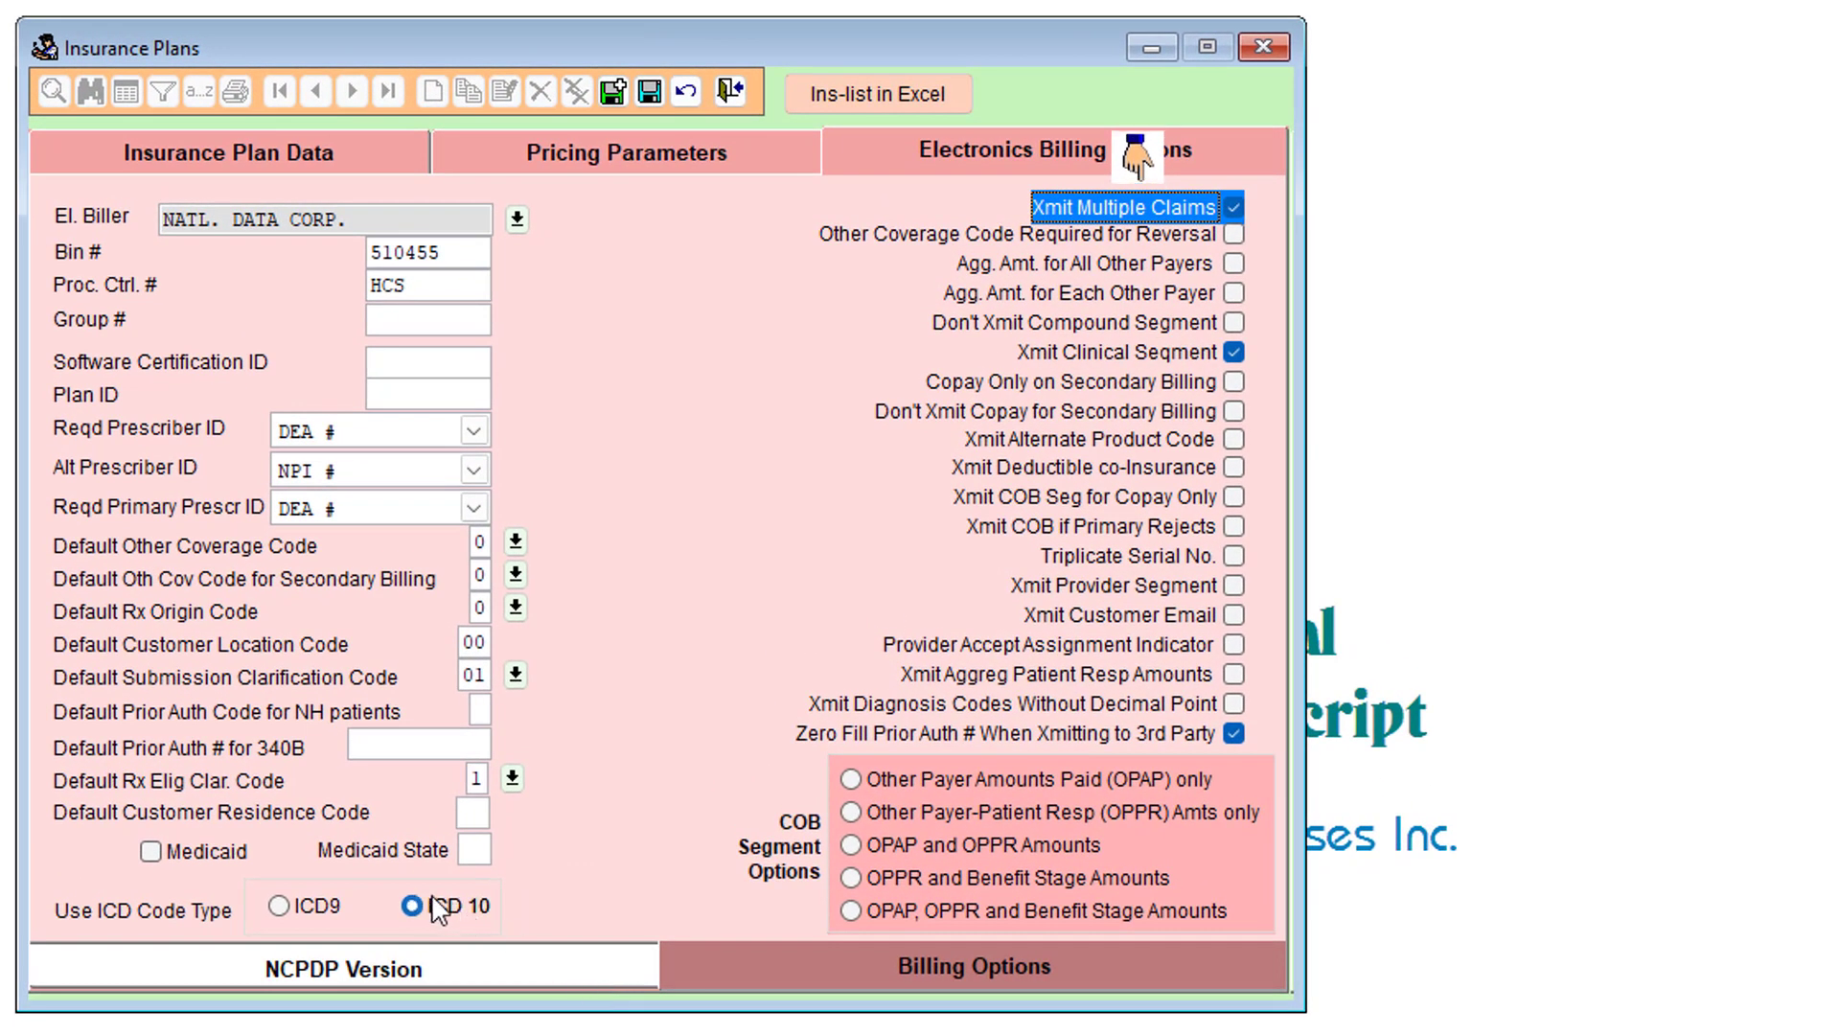
pyautogui.click(148, 852)
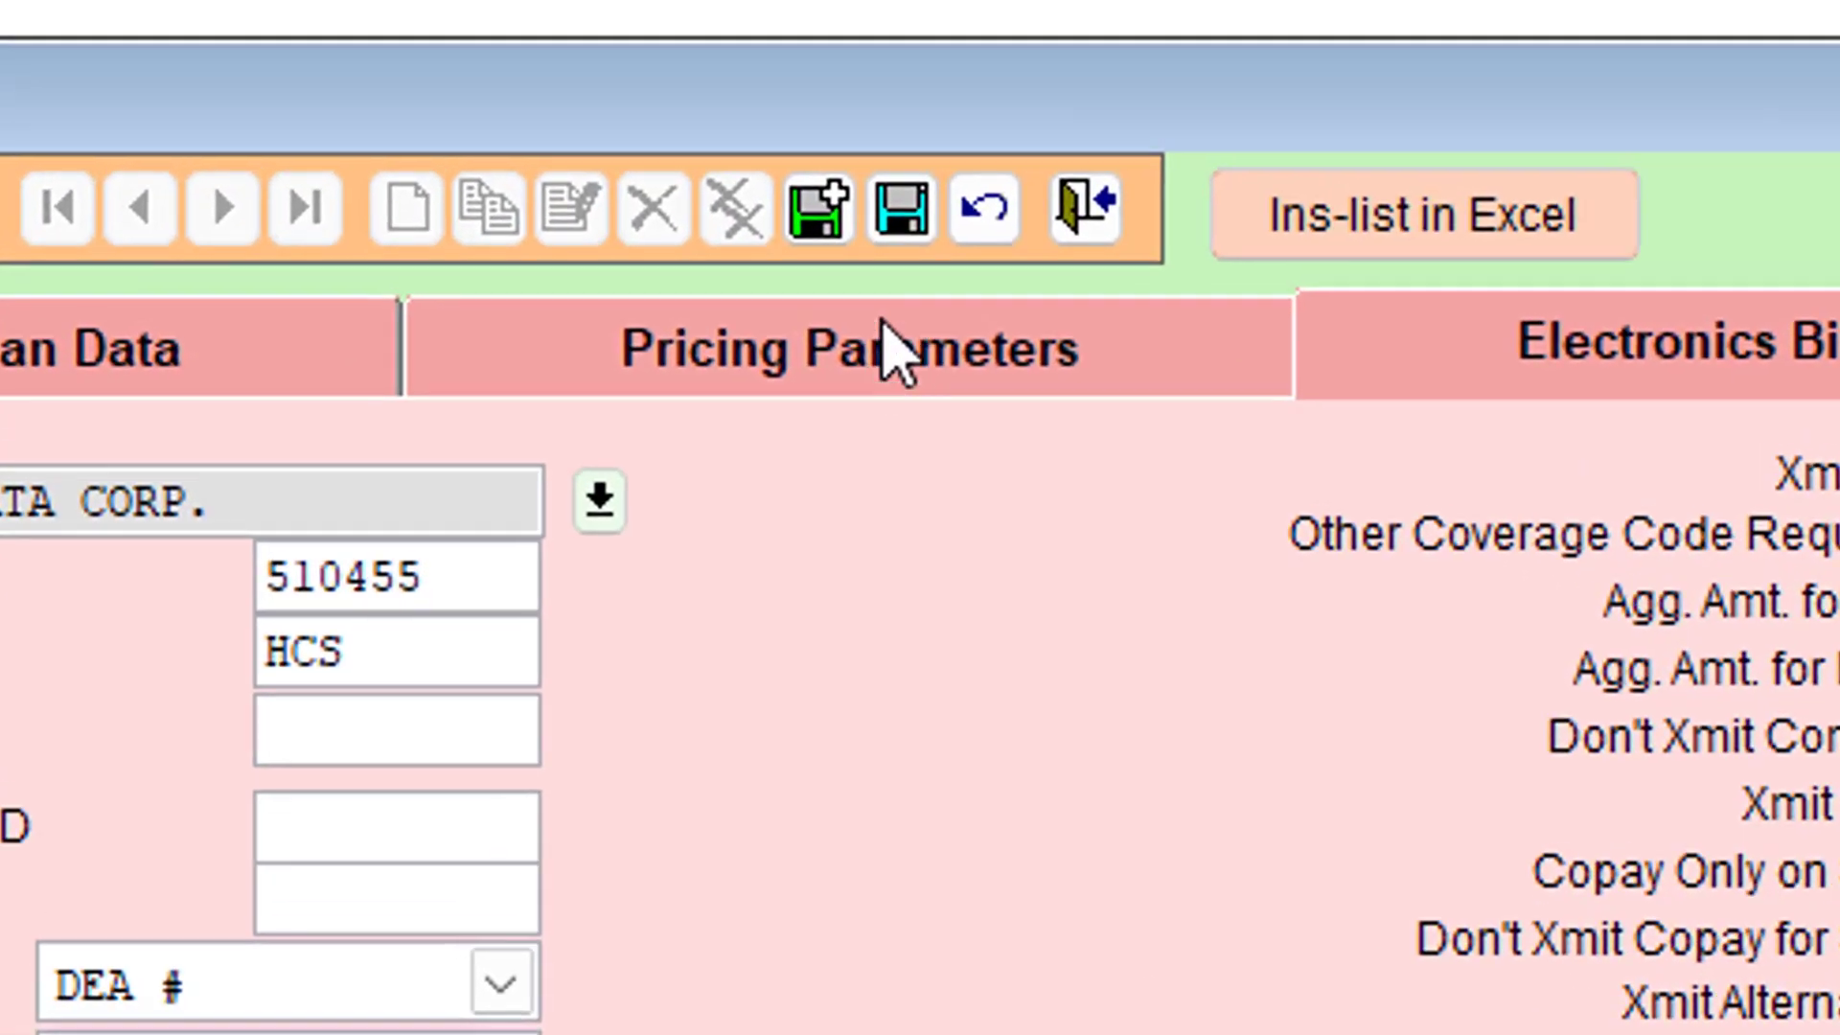
# - Save the new insurance plan and close the Insurance Plans window
pyautogui.click(757, 142)
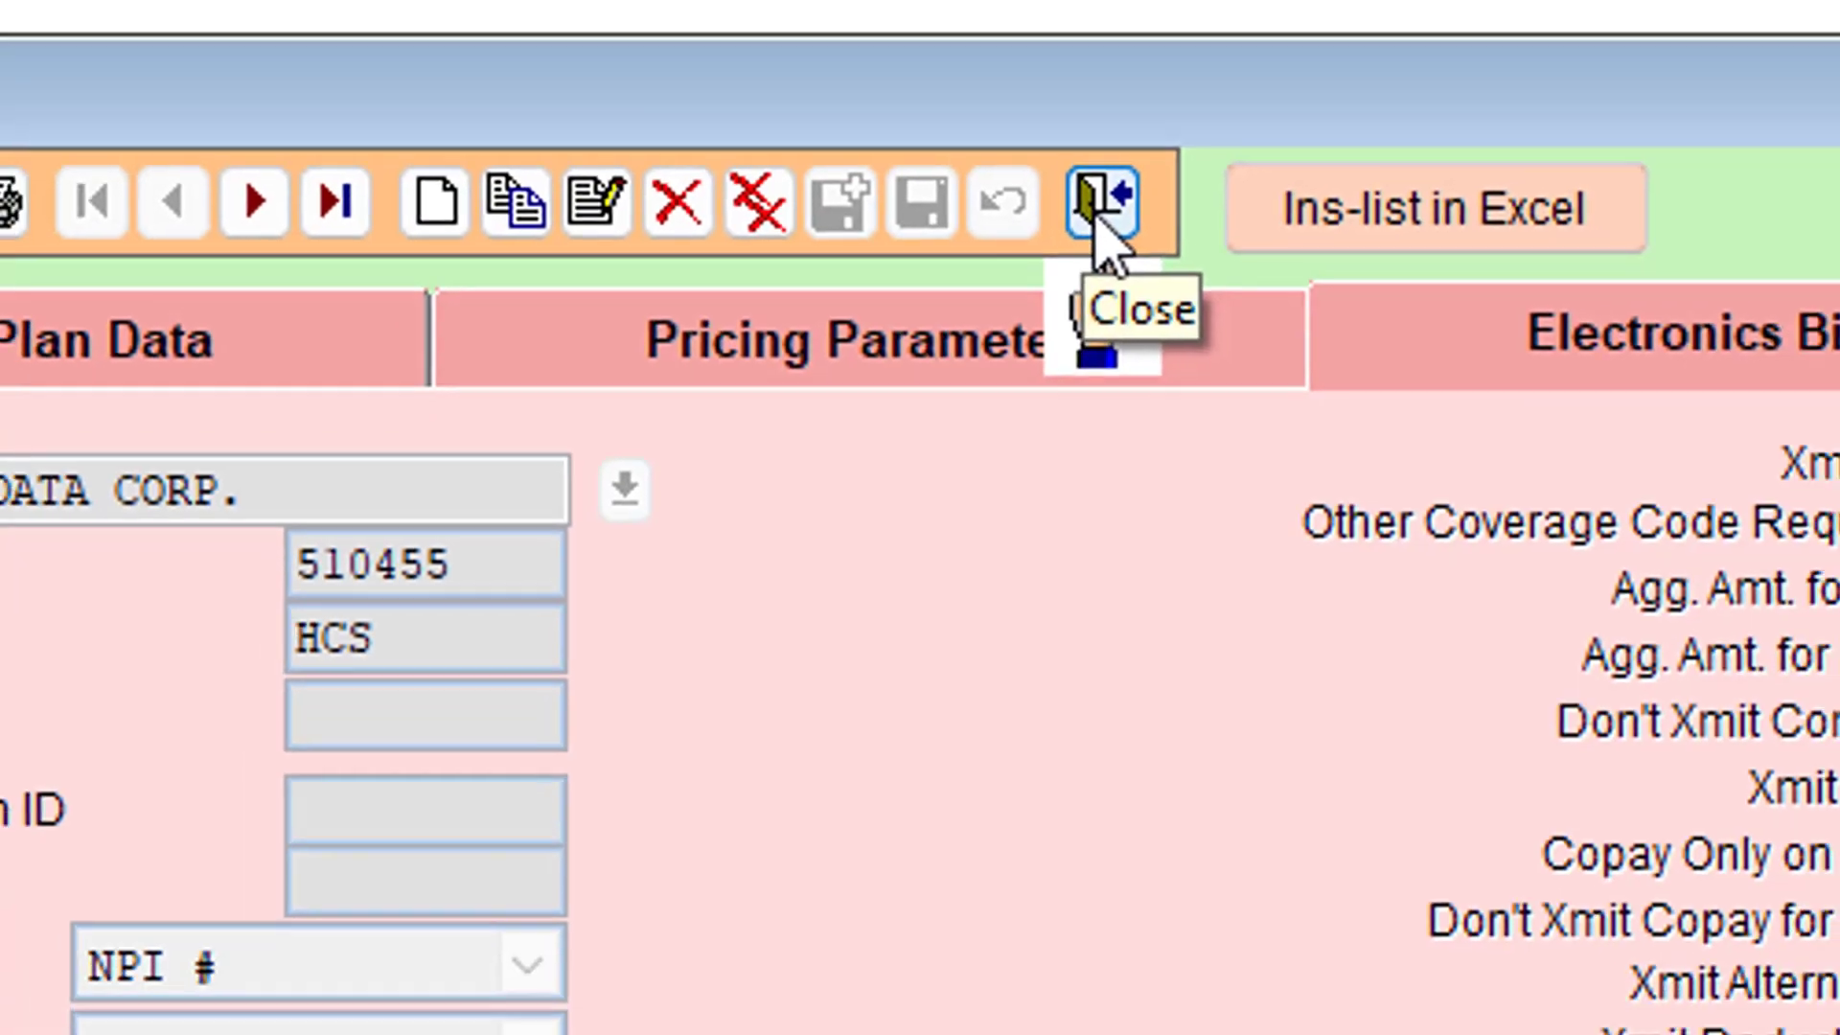
pyautogui.click(1123, 225)
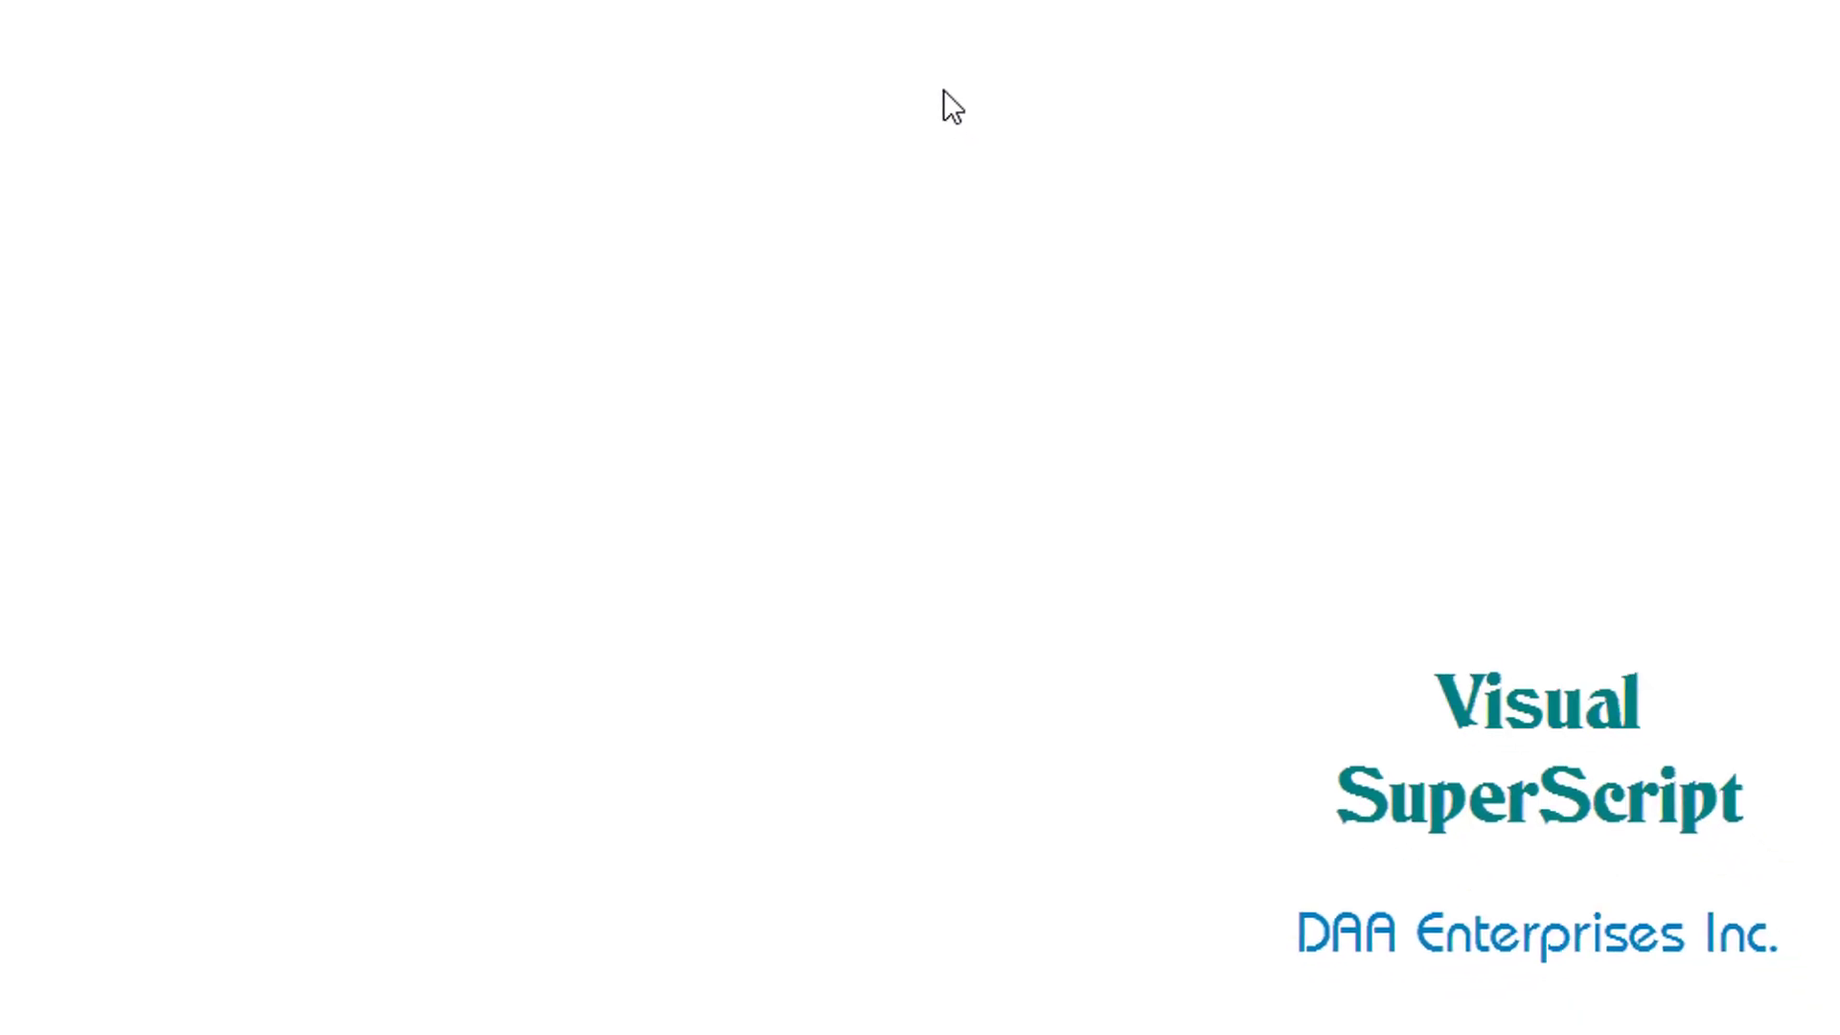